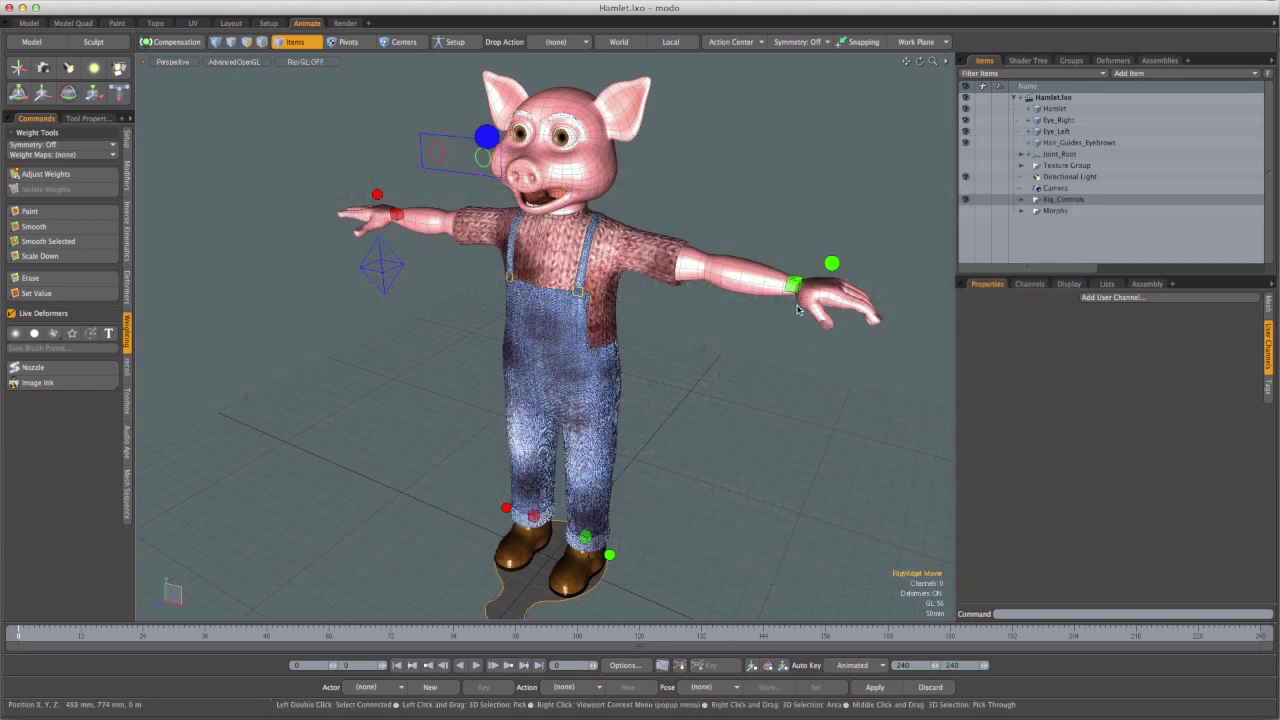
# Lower Hamlet's left arm from the wrist control down to his hip
pyautogui.click(793, 284)
pyautogui.press('y')
pyautogui.moveTo(793, 284); pyautogui.dragTo(650, 400)
pyautogui.press('space')
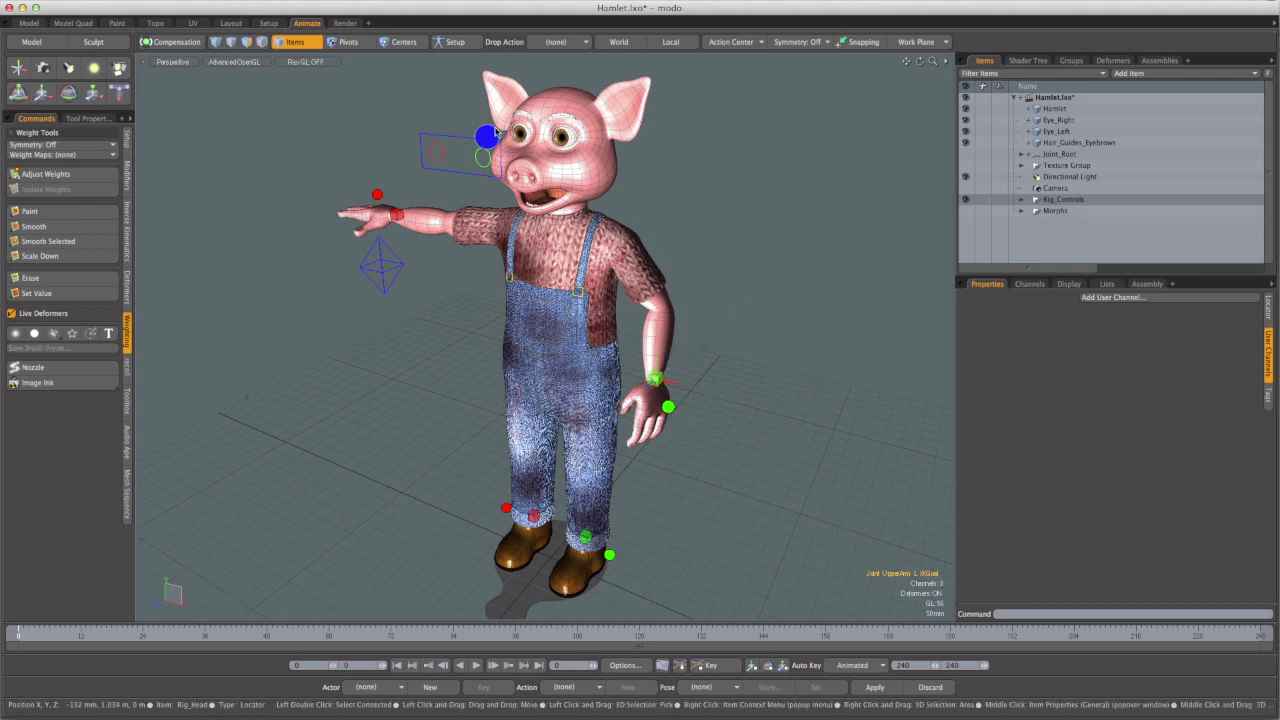
# Round Hamlet's mouth into the Mouth_Oo shape at 74% with the face sliders
pyautogui.click(495, 132)
pyautogui.press('h')
pyautogui.moveTo(193, 218); pyautogui.dragTo(255, 218)
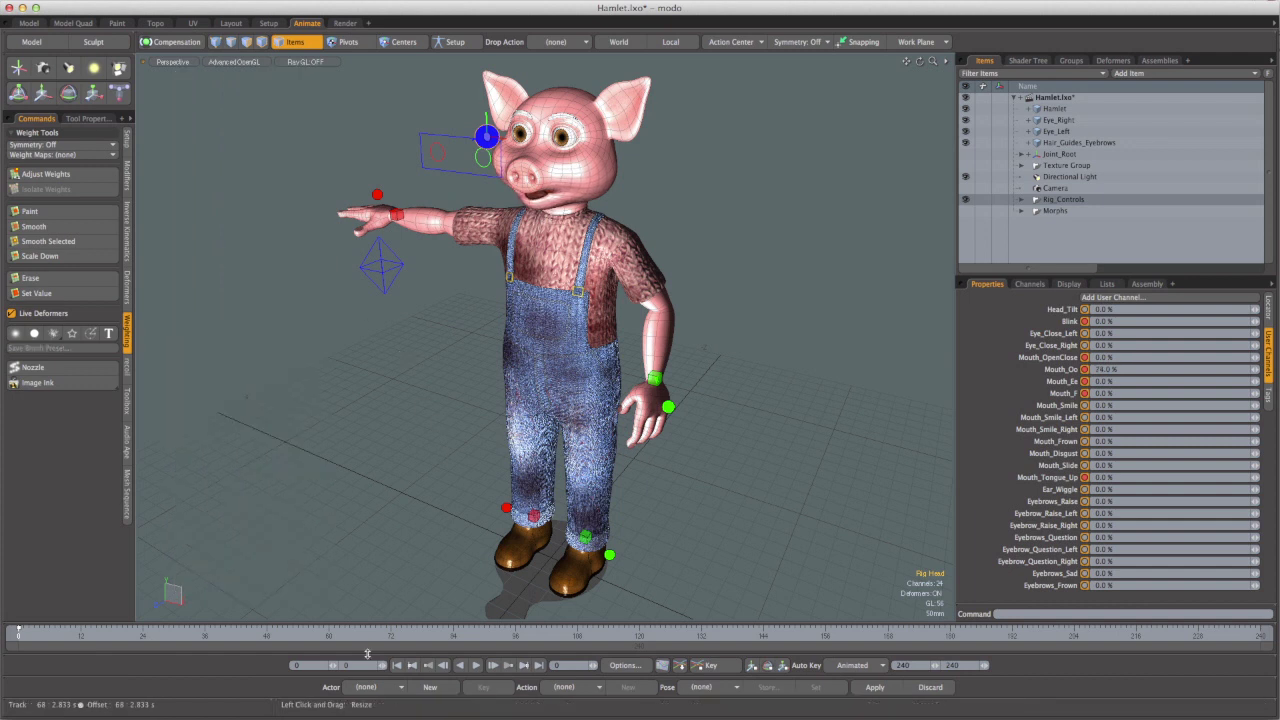
# Apply the Hand_Fist_L pose to the Hand_L actor to close the left hand
pyautogui.click(375, 687)
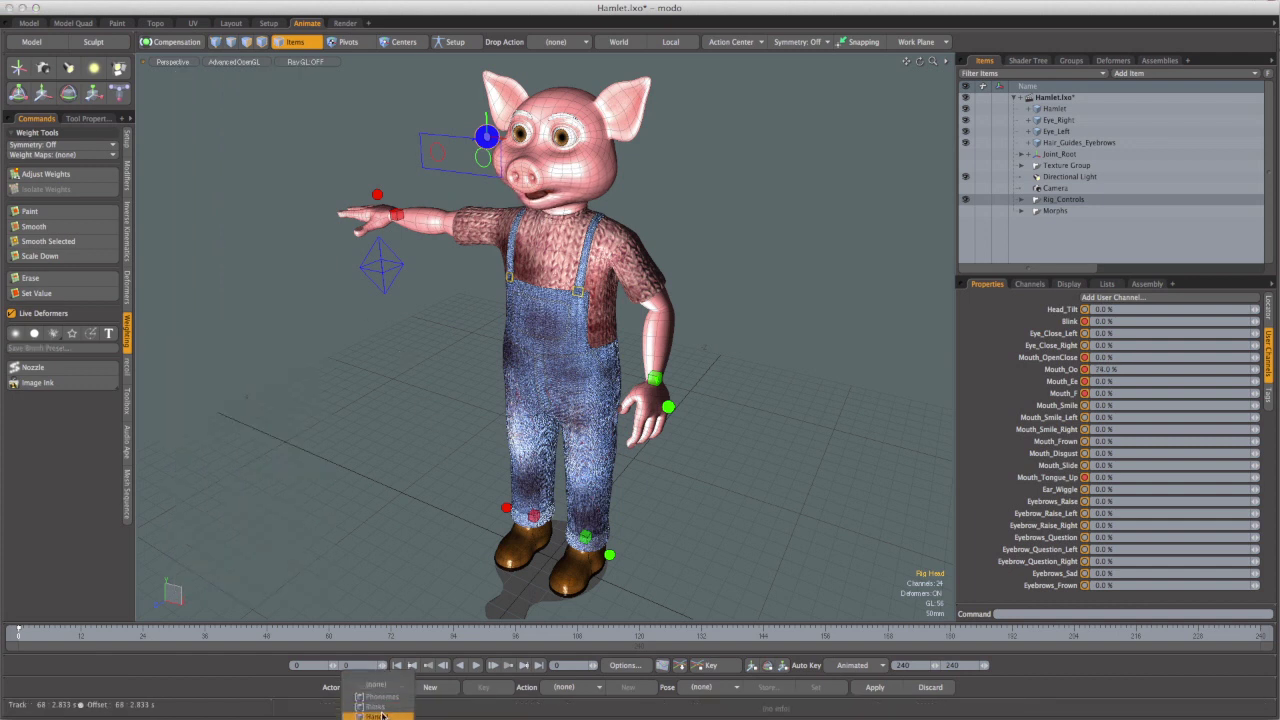
pyautogui.click(381, 716)
pyautogui.click(725, 688)
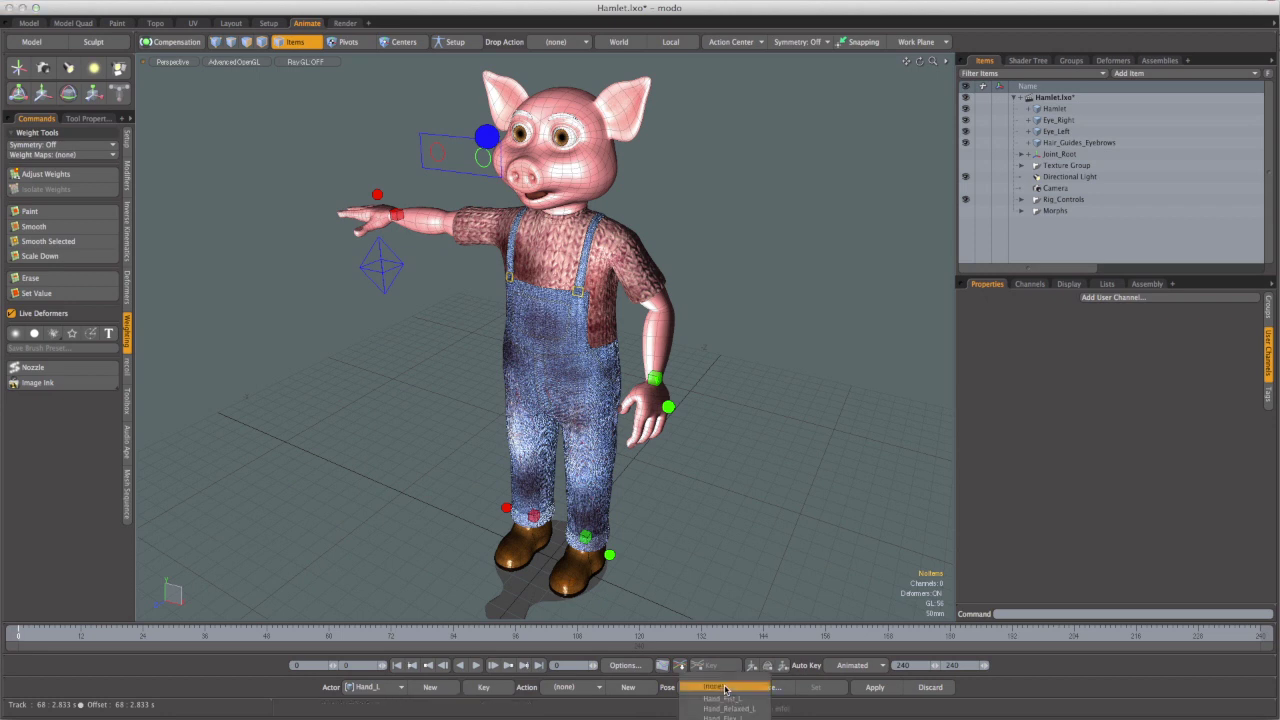
pyautogui.click(725, 698)
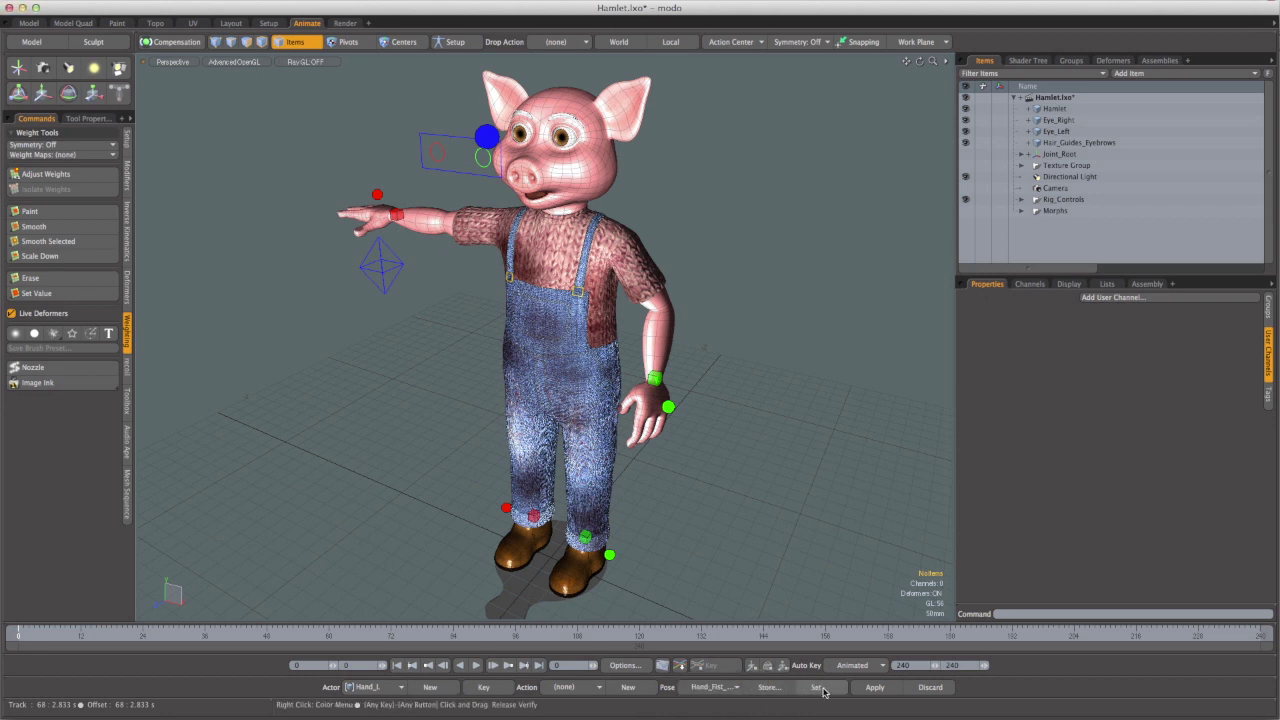
pyautogui.click(820, 688)
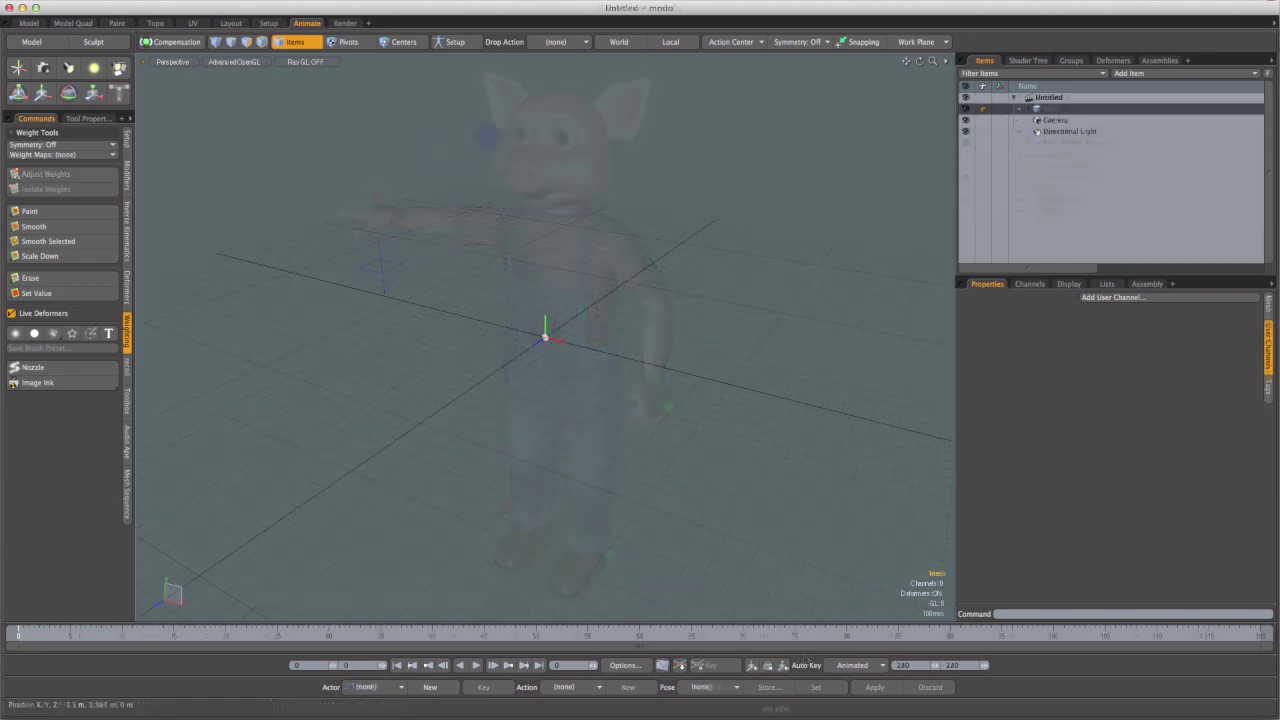
# Load Hamlet.lxo and Molly.lxo into the new scene
pyautogui.press('super+o')
pyautogui.click(440, 92)
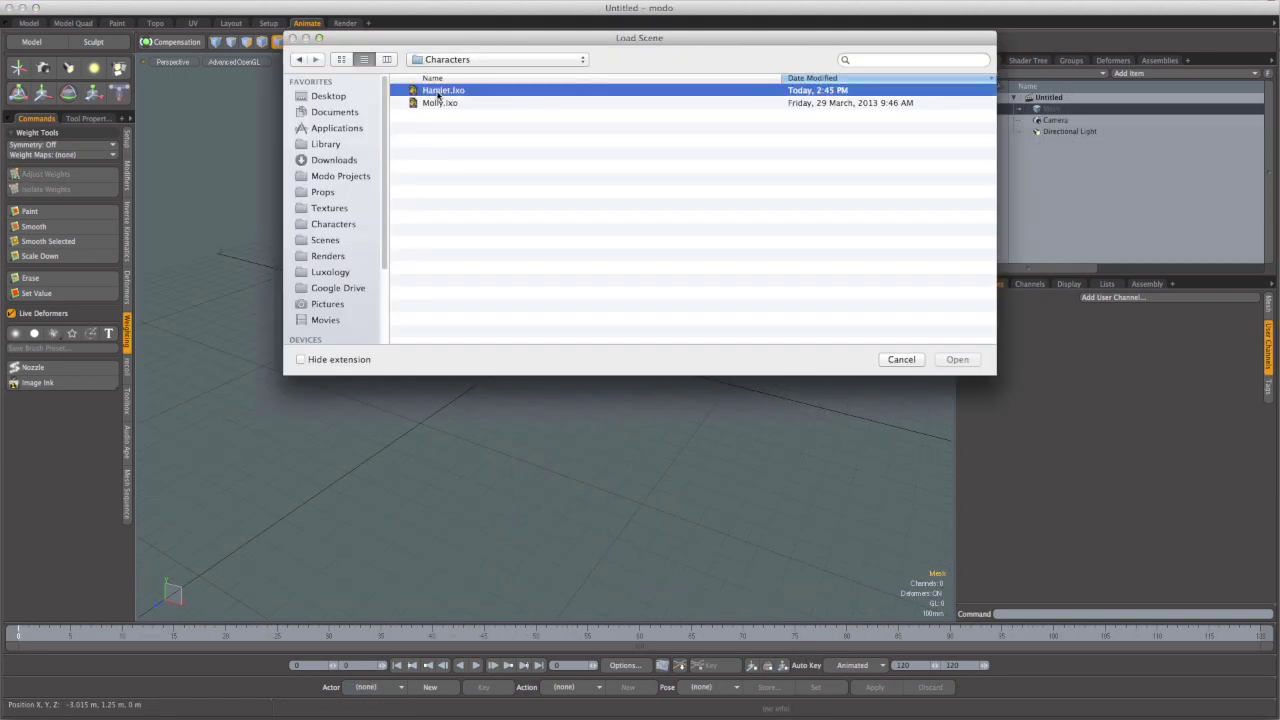
pyautogui.click(936, 361)
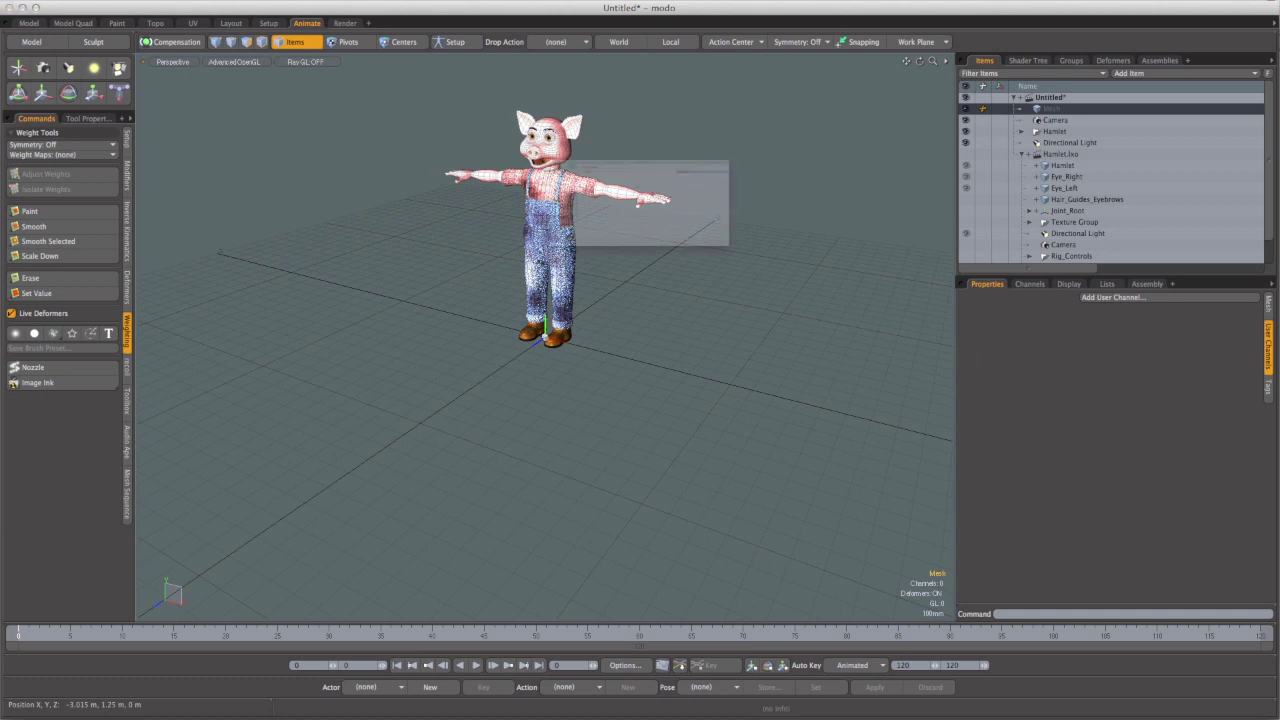
pyautogui.press('super+o')
pyautogui.click(437, 104)
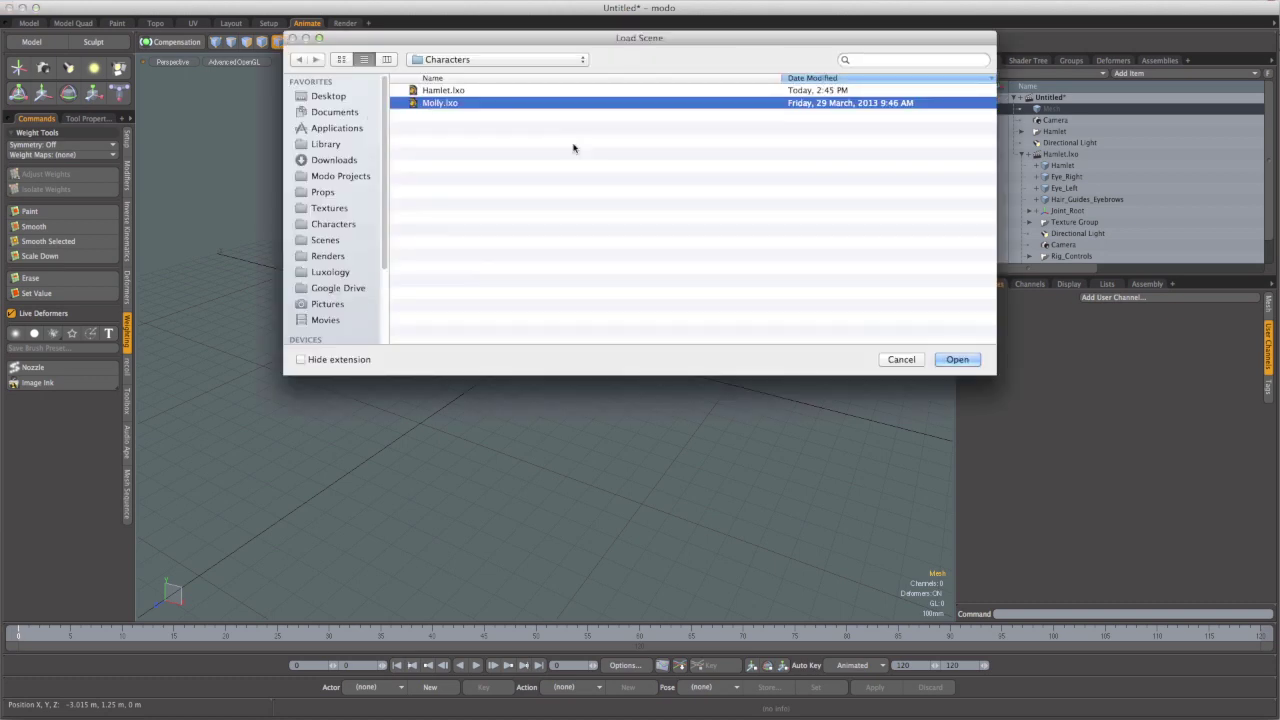
pyautogui.click(954, 360)
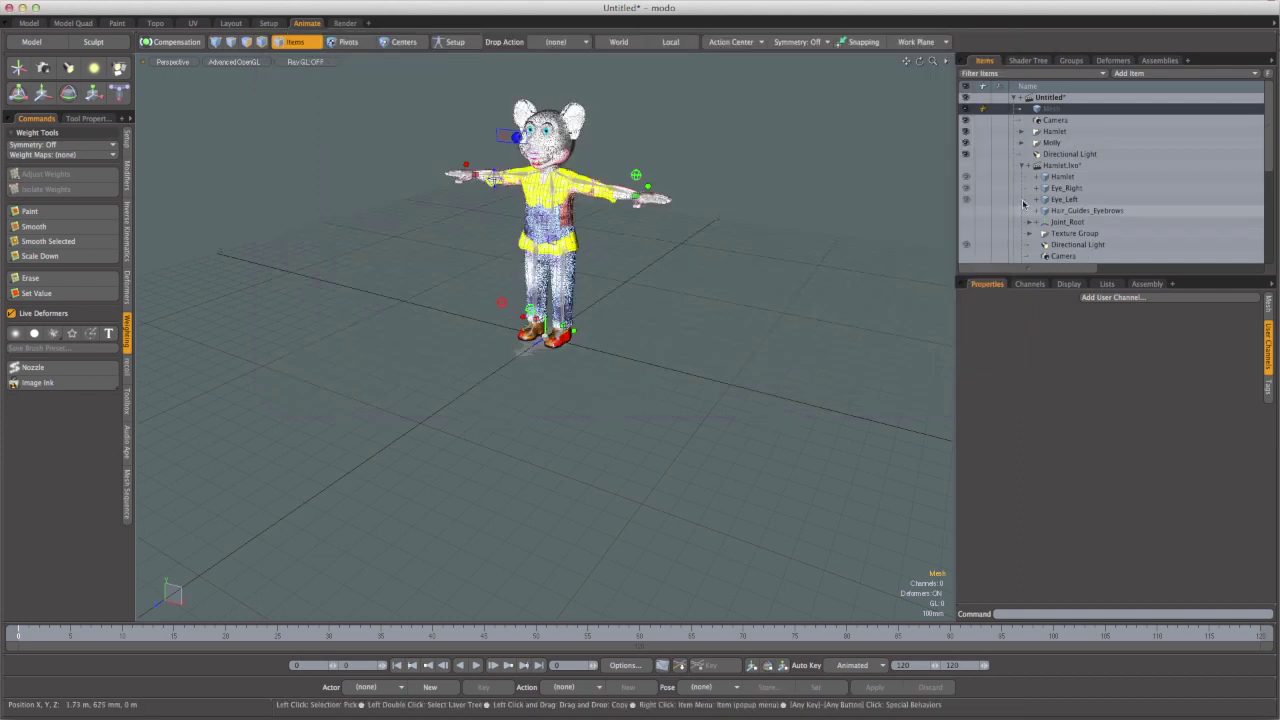
# Collapse the Hamlet.lxo hierarchy and save the scene as 'Pork Chop'
pyautogui.click(1022, 167)
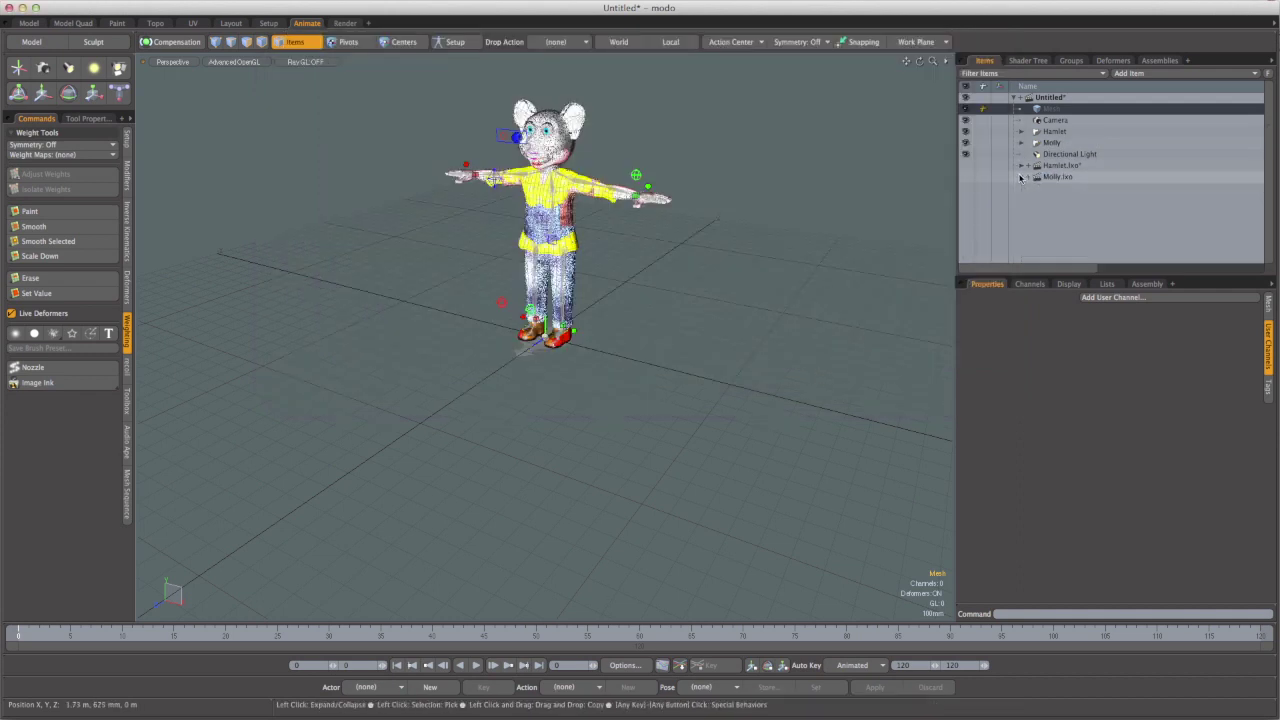
pyautogui.press('super+s')
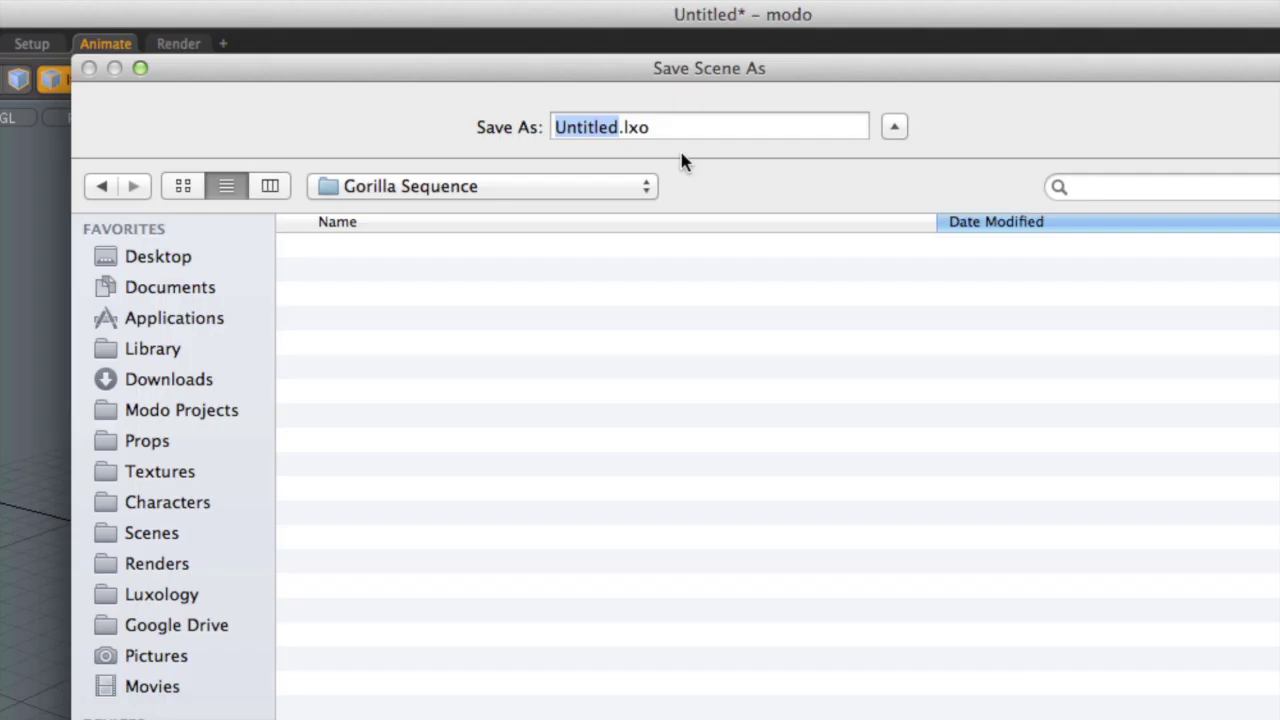
pyautogui.write('Pork Chop')
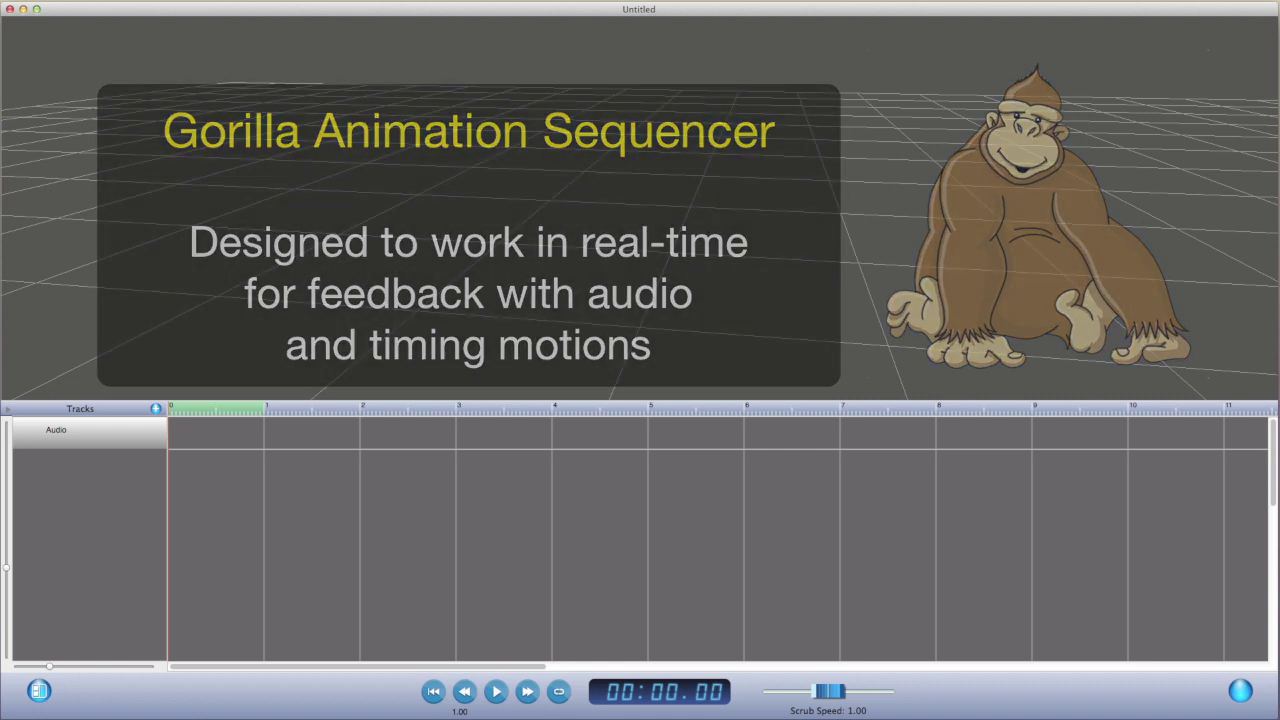
# Open PorkChop.lxo in the Gorilla Animation Sequencer
pyautogui.press('super+o')
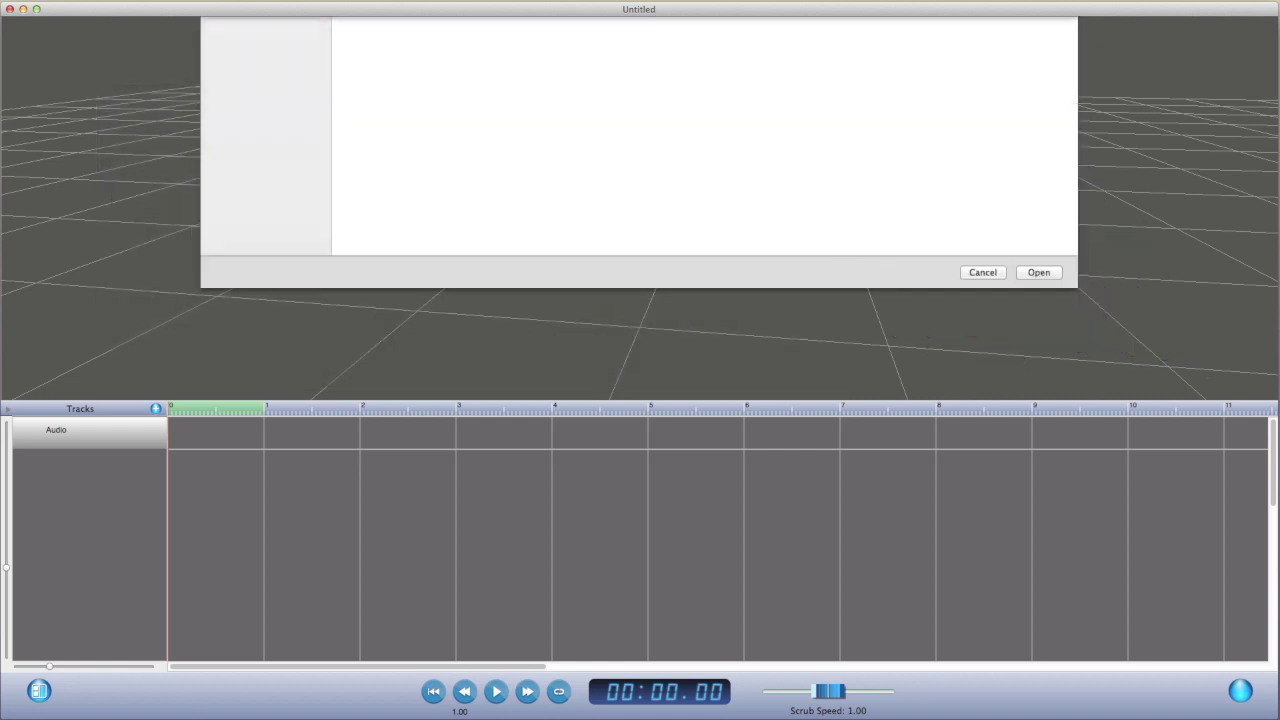
pyautogui.click(372, 116)
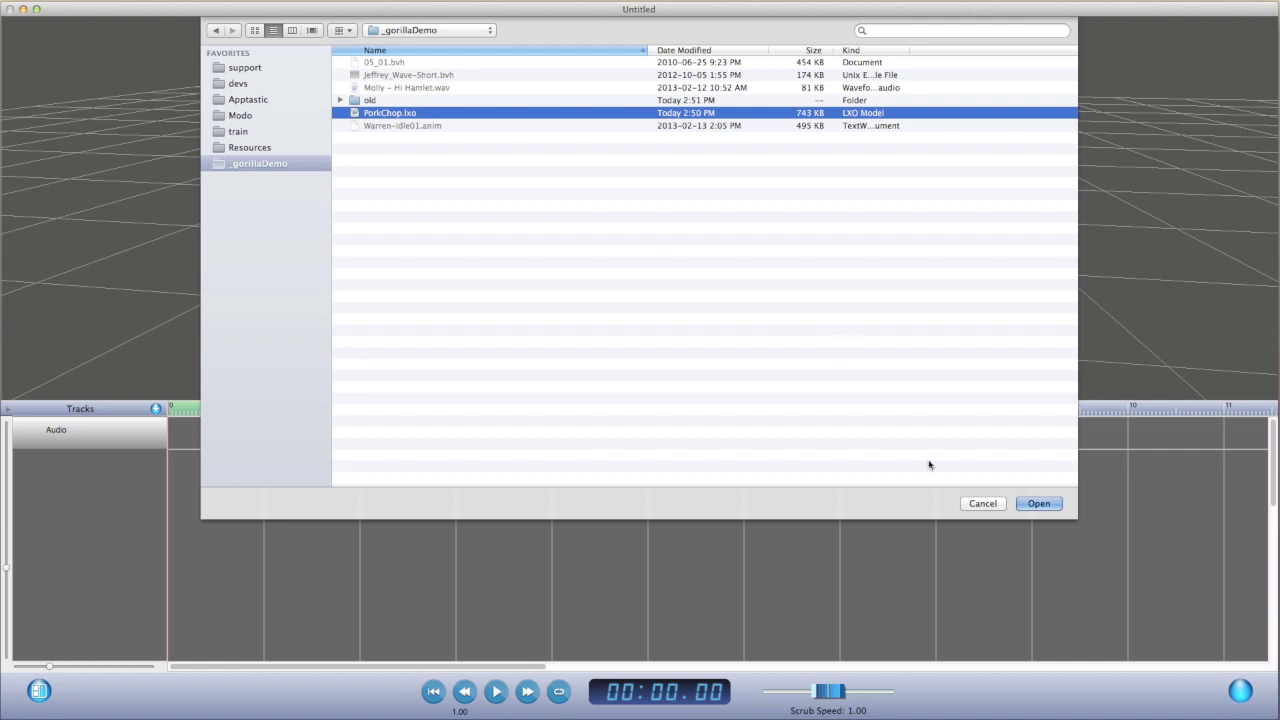
pyautogui.click(1038, 503)
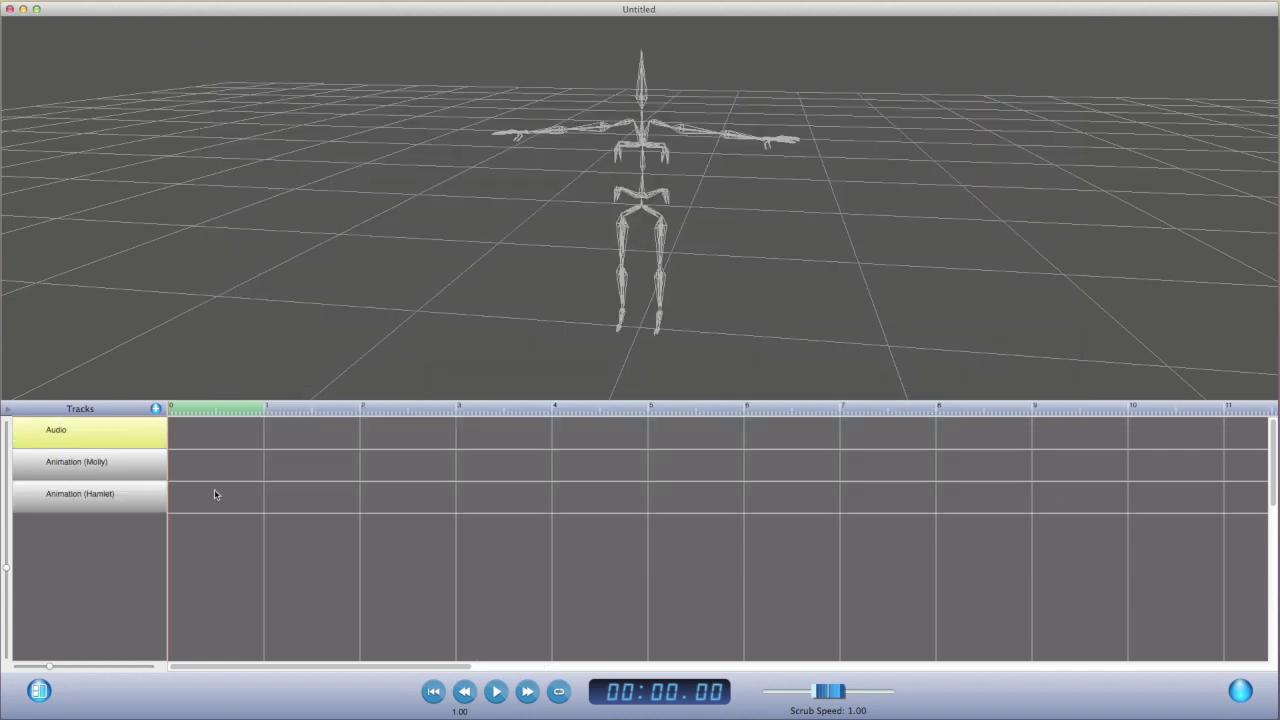
# Select the Animation (Hamlet), Animation (Molly) and Audio tracks, then open the add-track menu
pyautogui.click(145, 494)
pyautogui.click(142, 467)
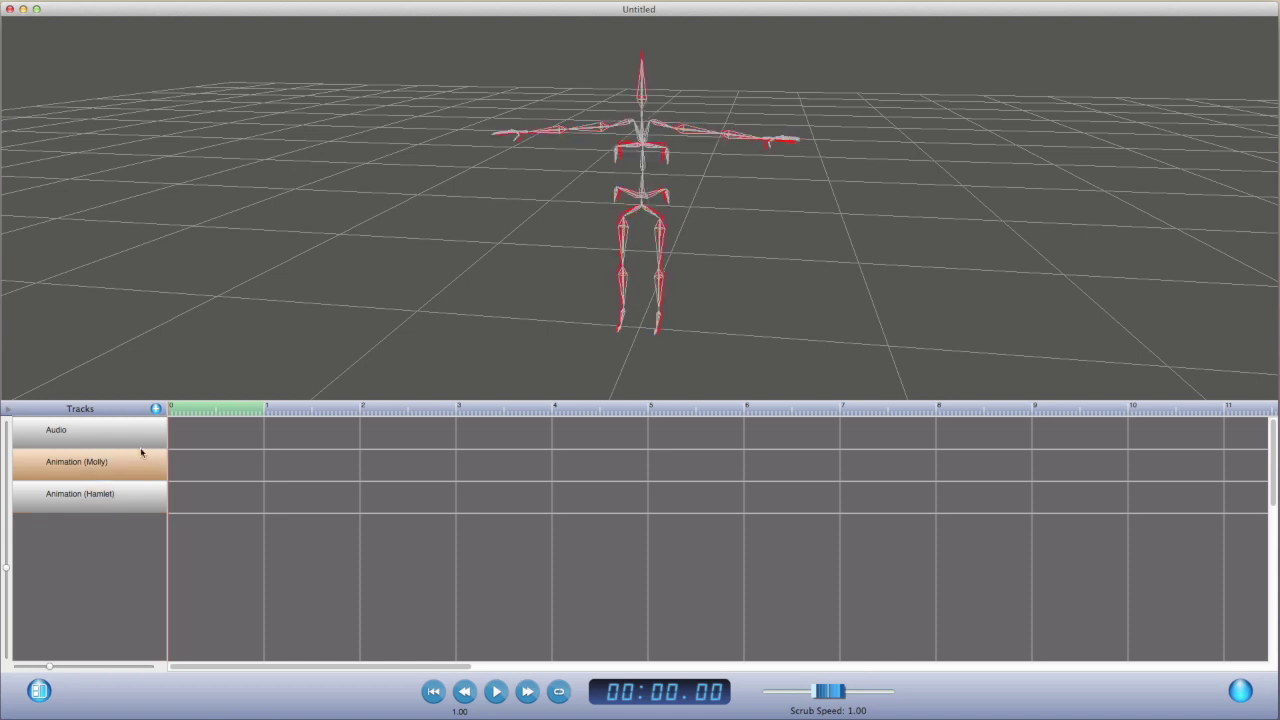
pyautogui.click(141, 428)
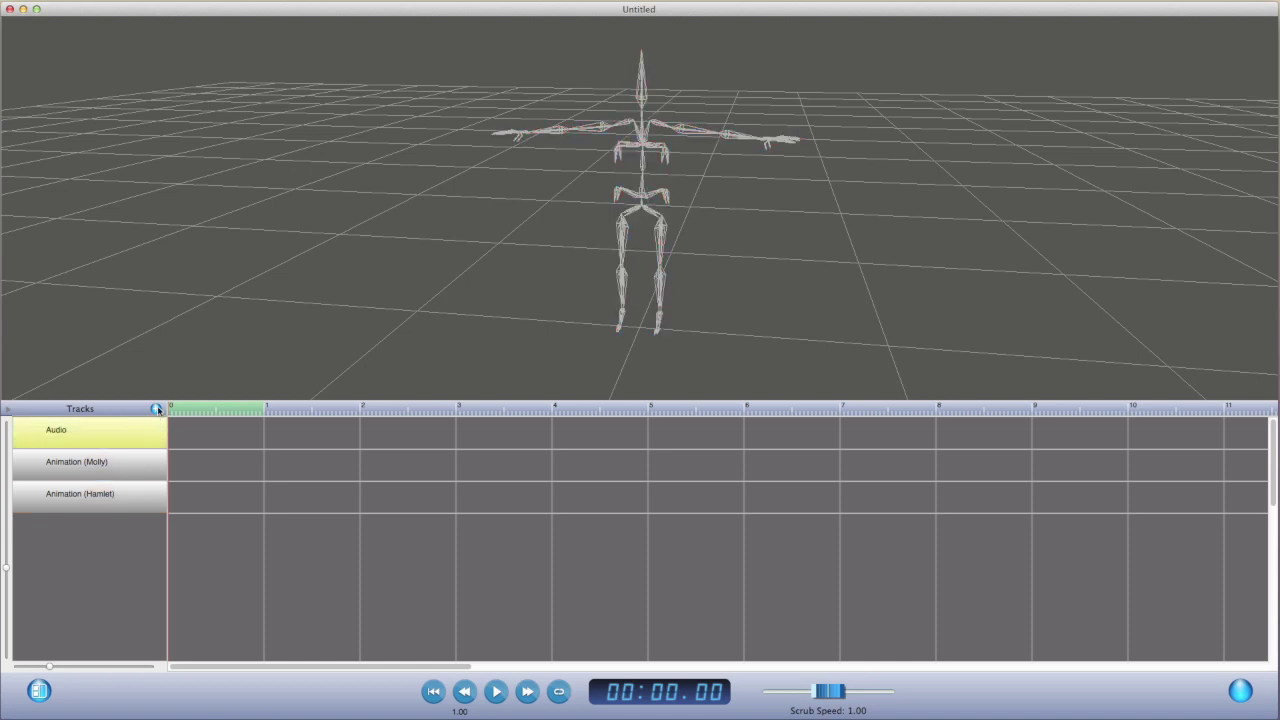
pyautogui.click(156, 409)
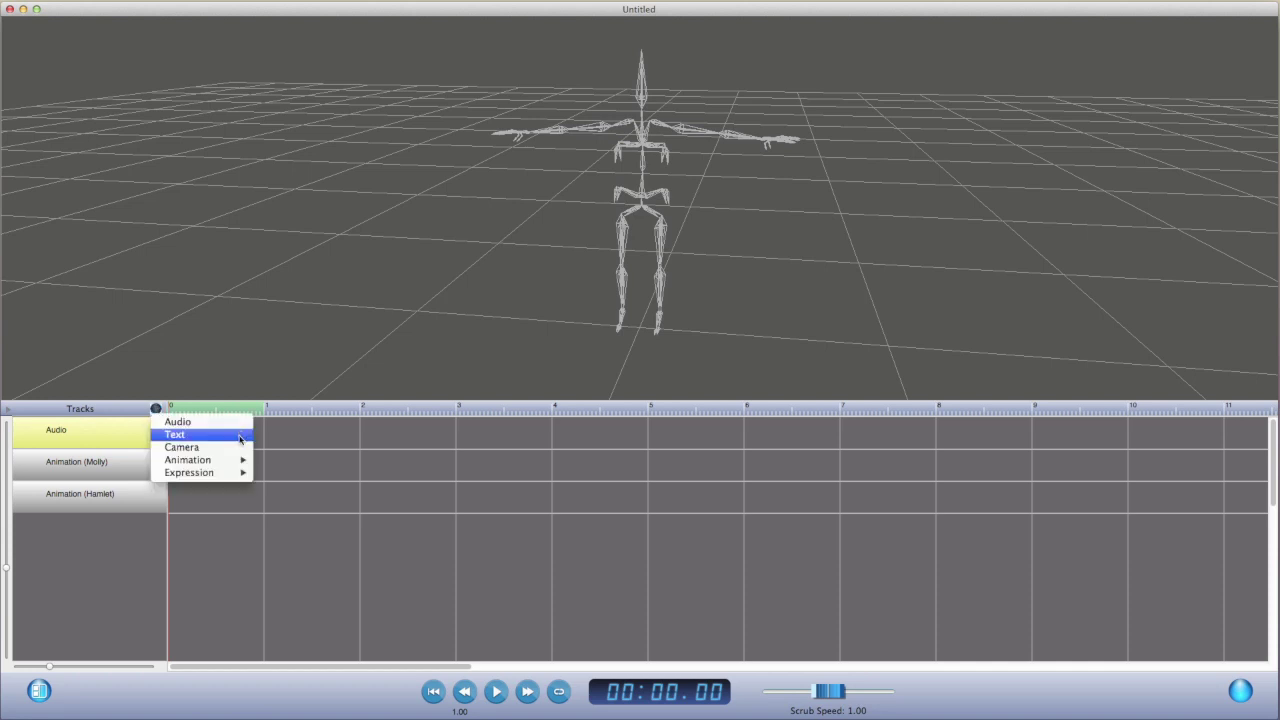
pyautogui.moveTo(233, 462)
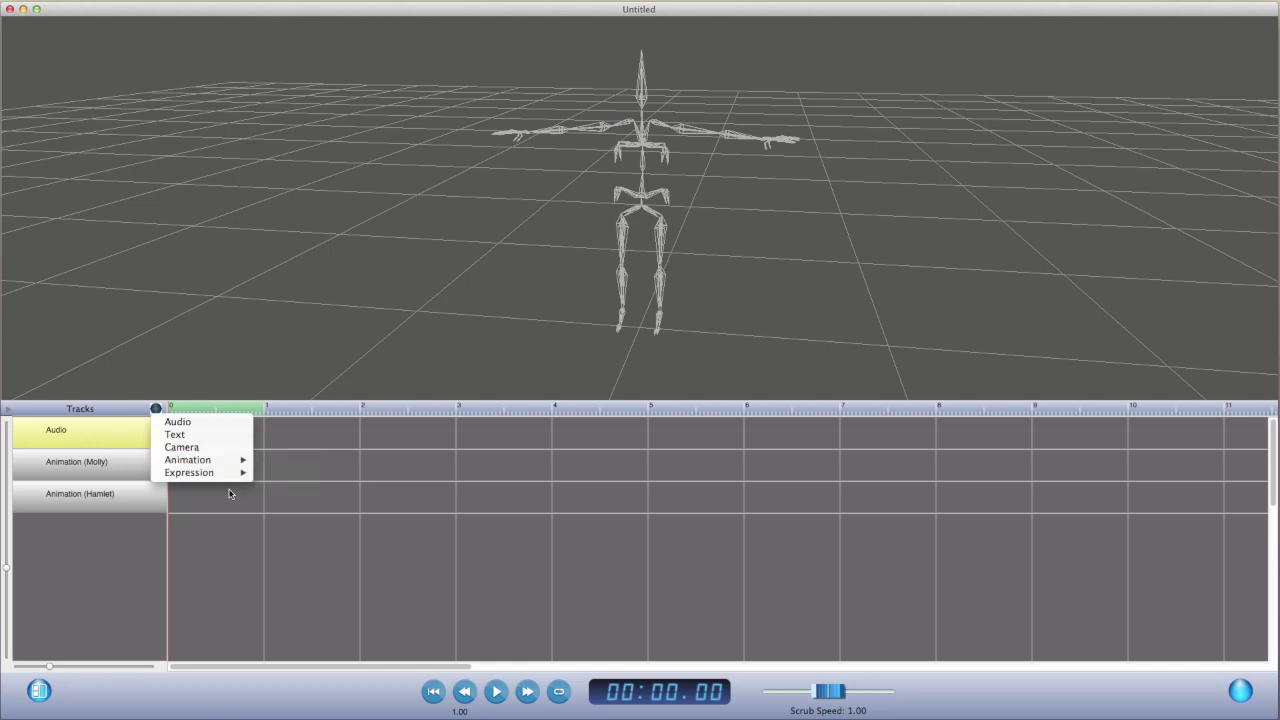
# Load Molly - Hi Hamlet.wav onto the Audio track and add a Text track
pyautogui.click(246, 422)
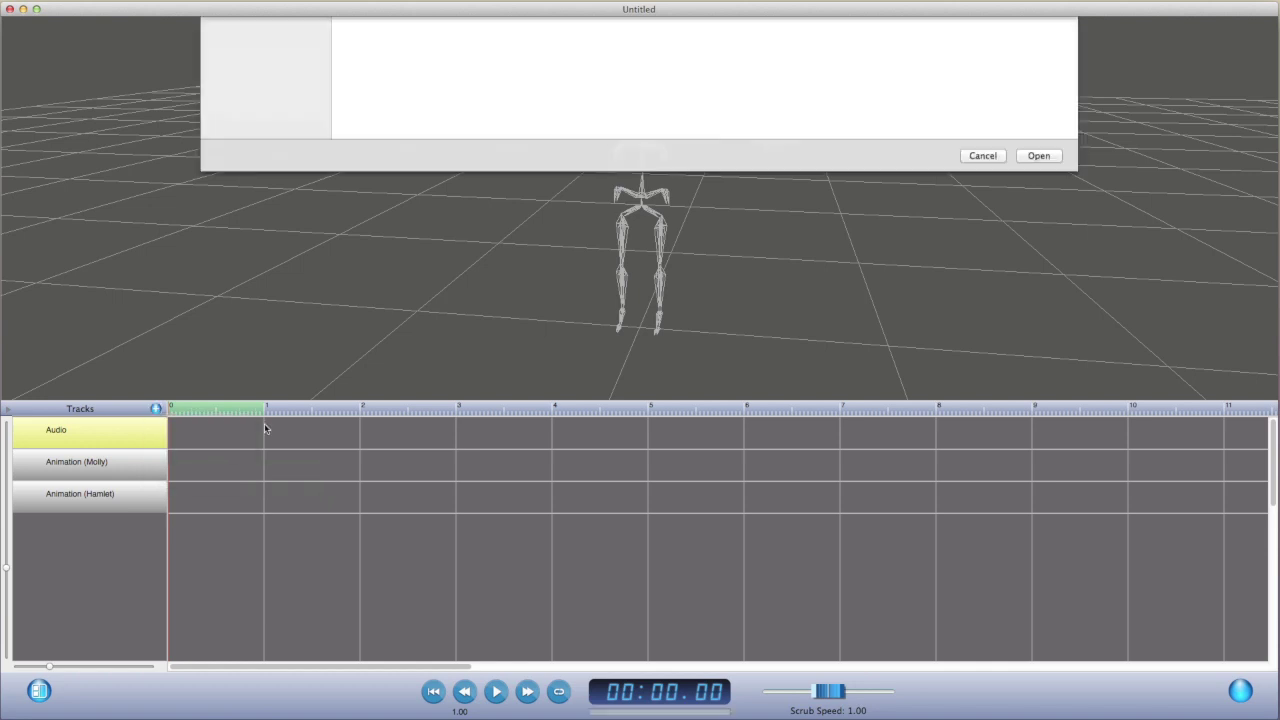
pyautogui.click(400, 88)
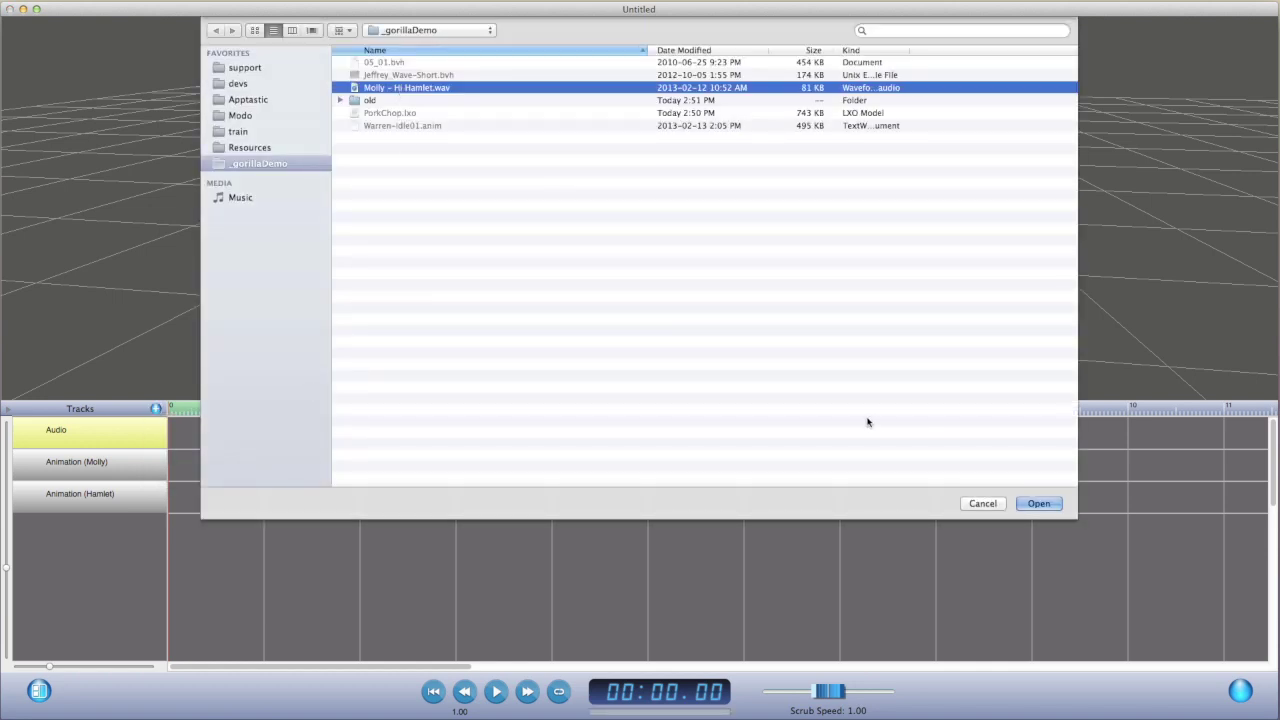
pyautogui.click(1040, 504)
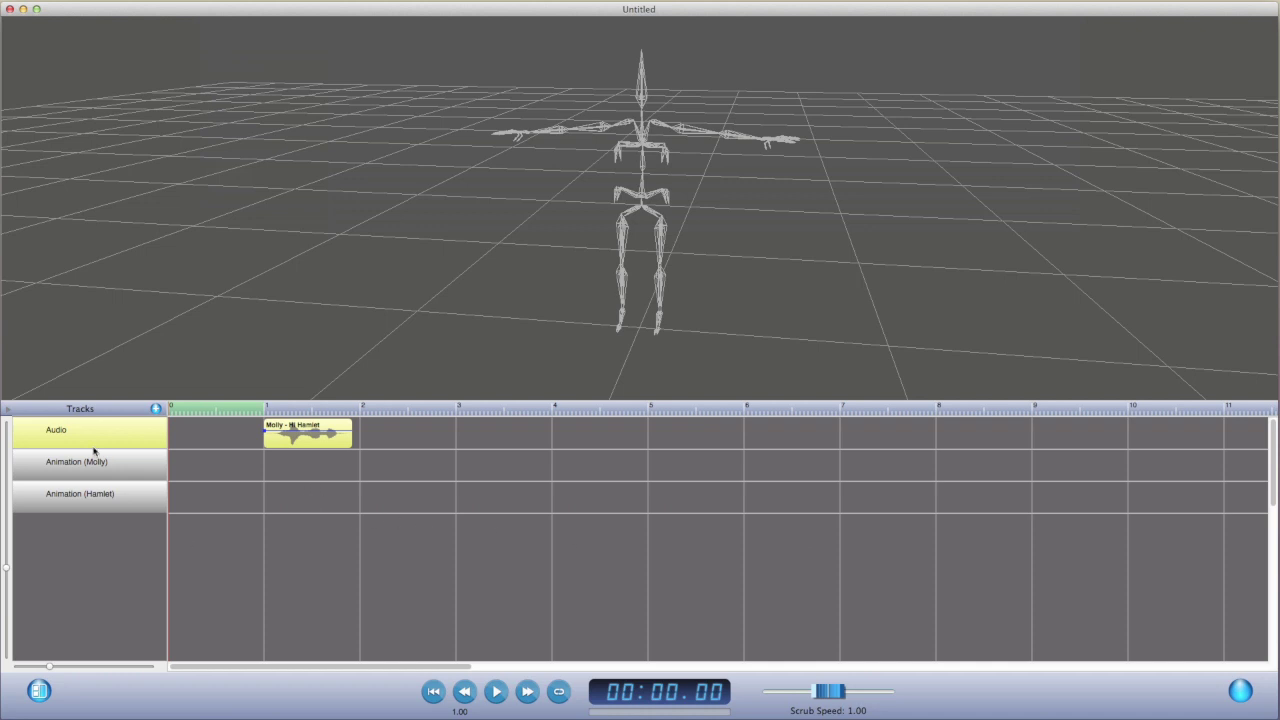
pyautogui.click(157, 410)
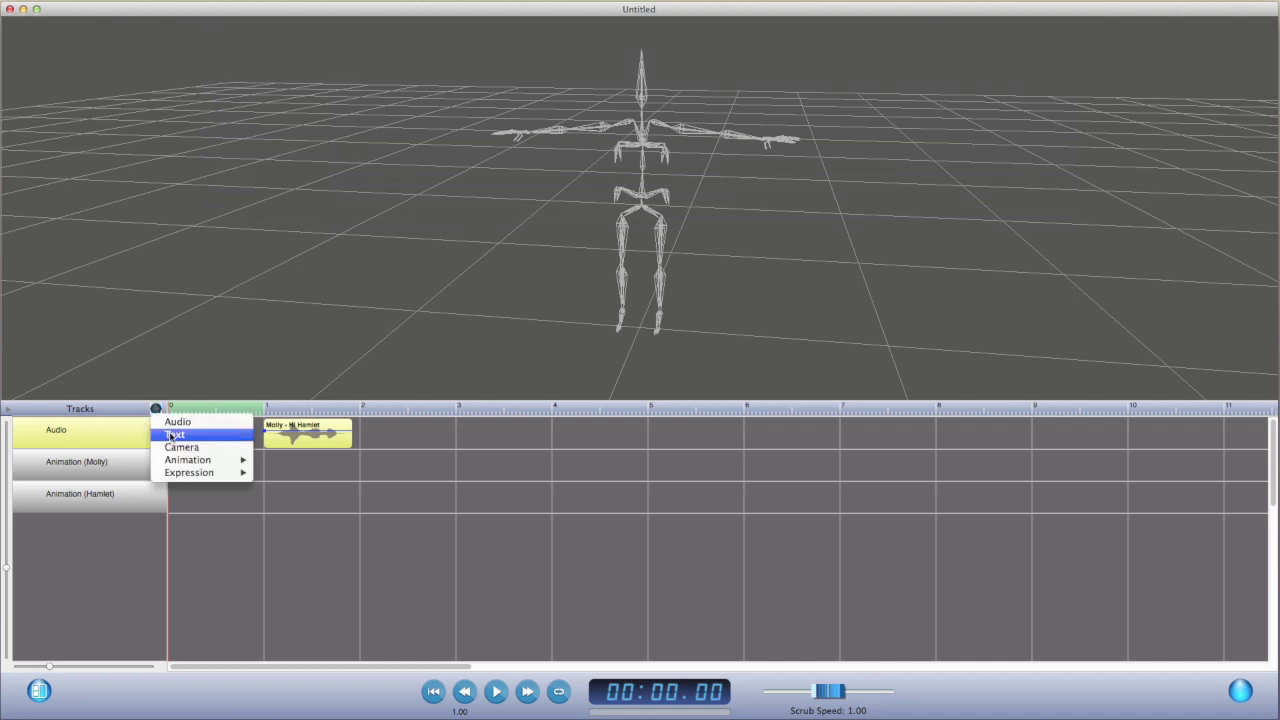
pyautogui.click(170, 435)
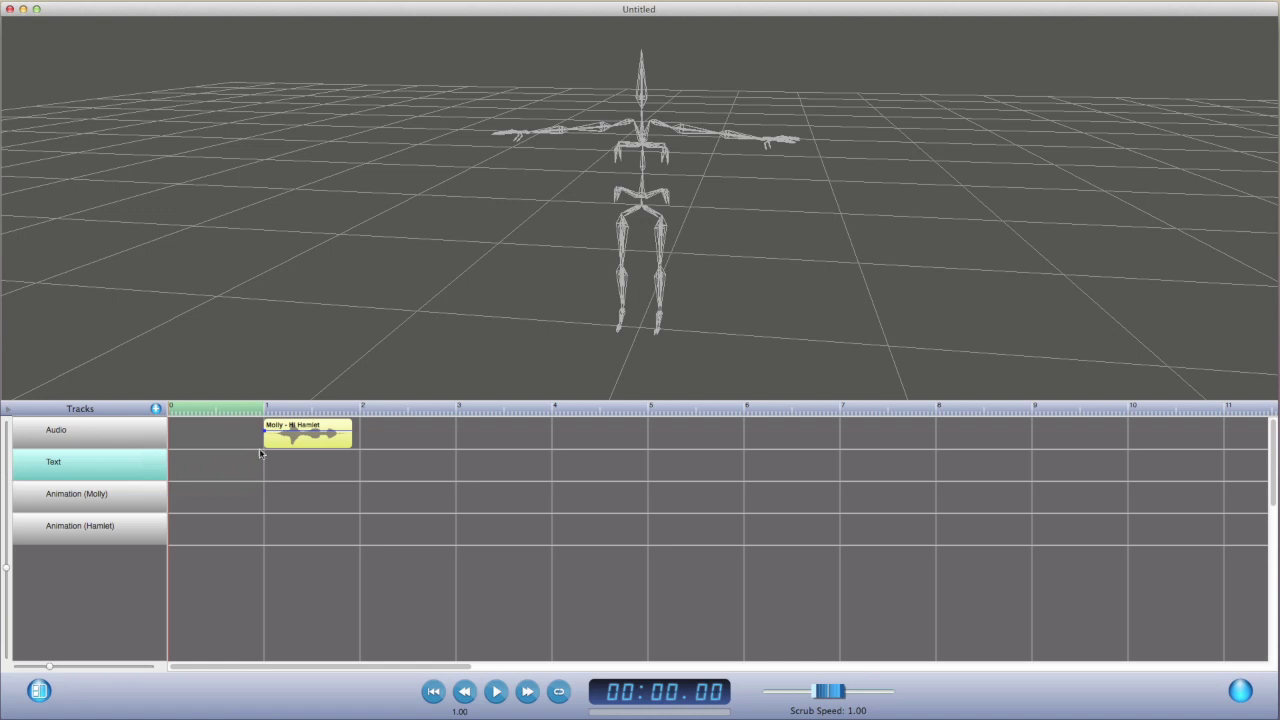
# Loop playback over the audio clip, zoom in, and play and scrub through it
pyautogui.click(310, 450)
pyautogui.press('l')
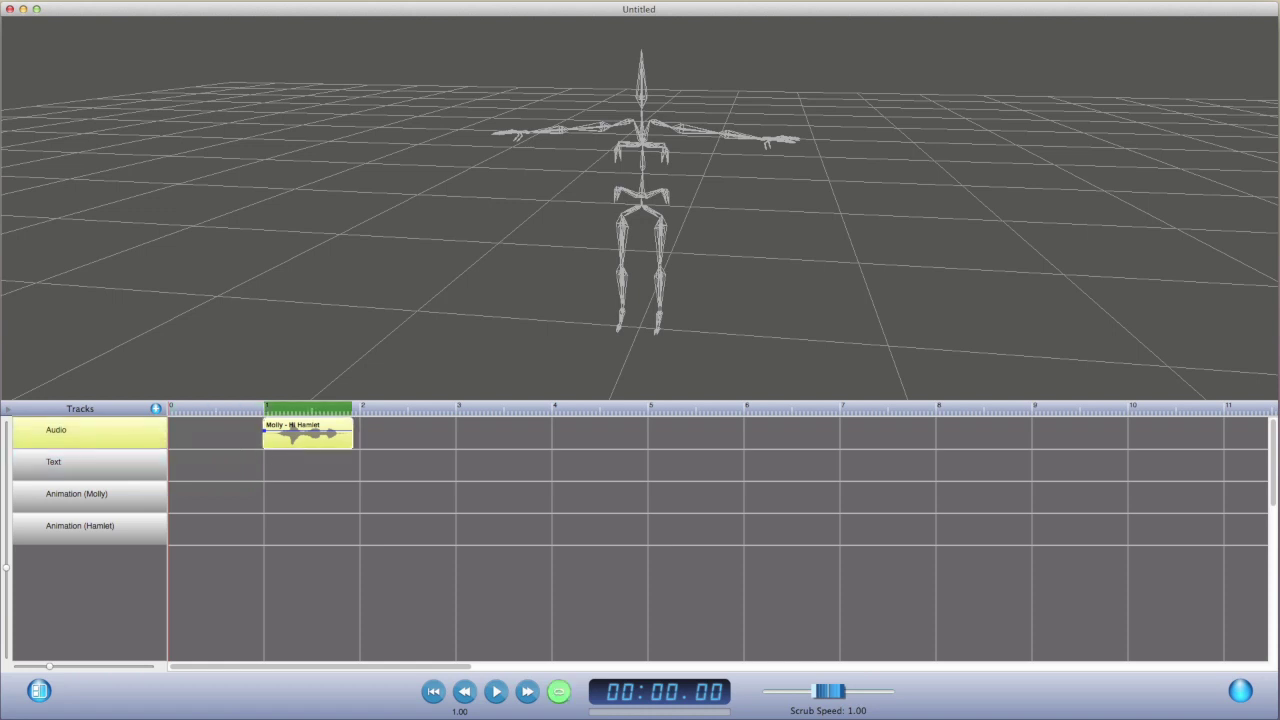
pyautogui.moveTo(49, 666); pyautogui.dragTo(128, 677)
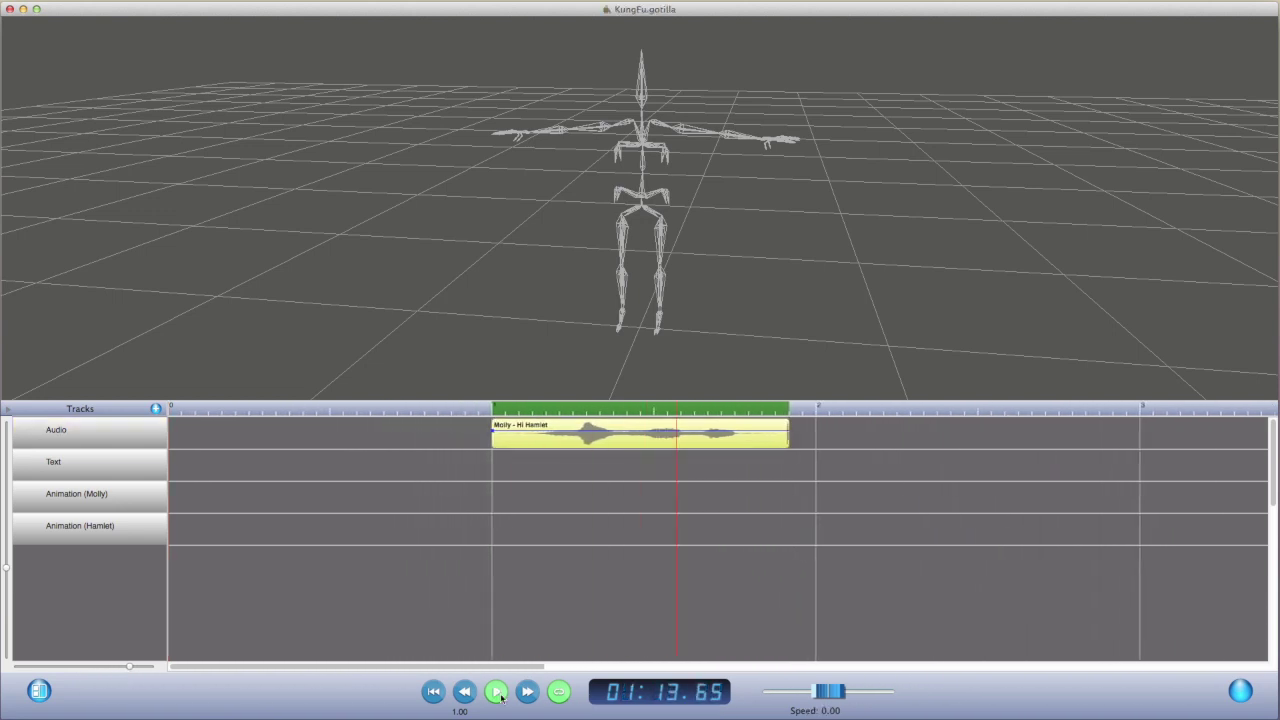
pyautogui.click(497, 692)
pyautogui.scroll(-2, 461, 713)
pyautogui.click(495, 692)
pyautogui.click(495, 692)
pyautogui.moveTo(826, 693)
pyautogui.mouseDown()
pyautogui.moveTo(844, 697)
pyautogui.moveTo(803, 702)
pyautogui.moveTo(838, 699)
pyautogui.mouseUp()
pyautogui.click(505, 690)
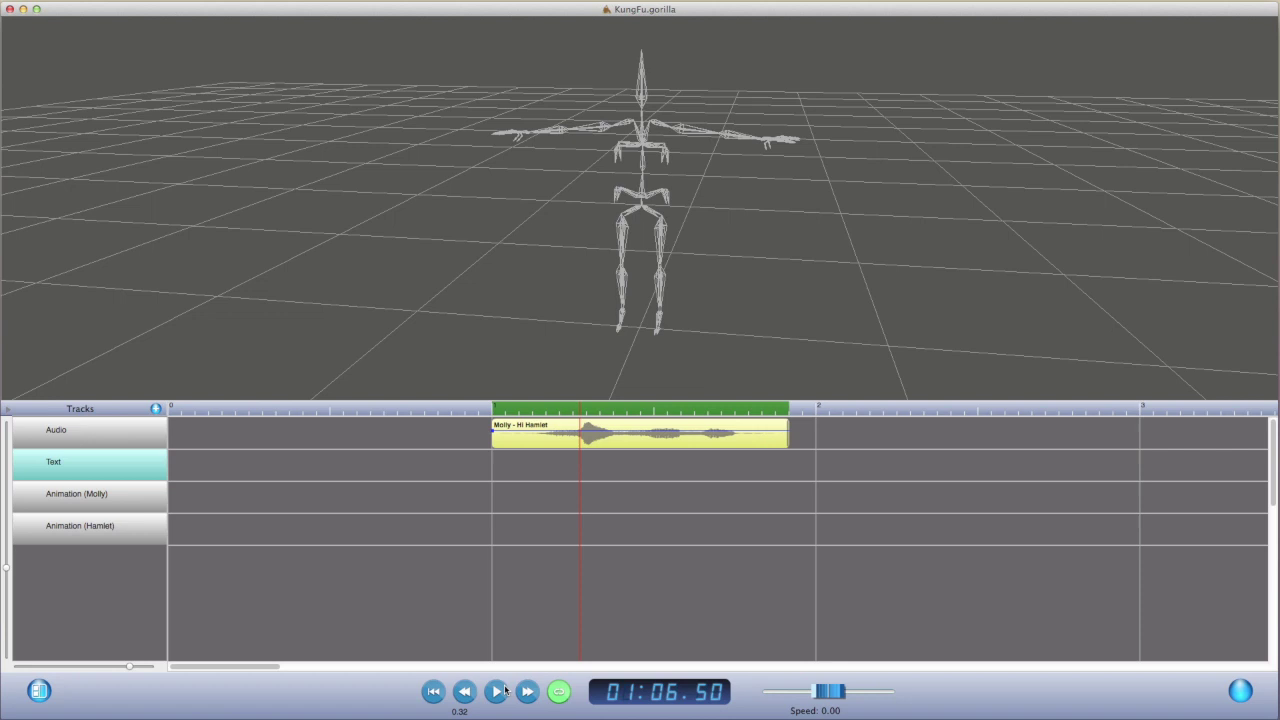
# Add a 'Hi' text cue on the Text track at the first word
pyautogui.click(497, 692)
pyautogui.doubleClick(563, 458)
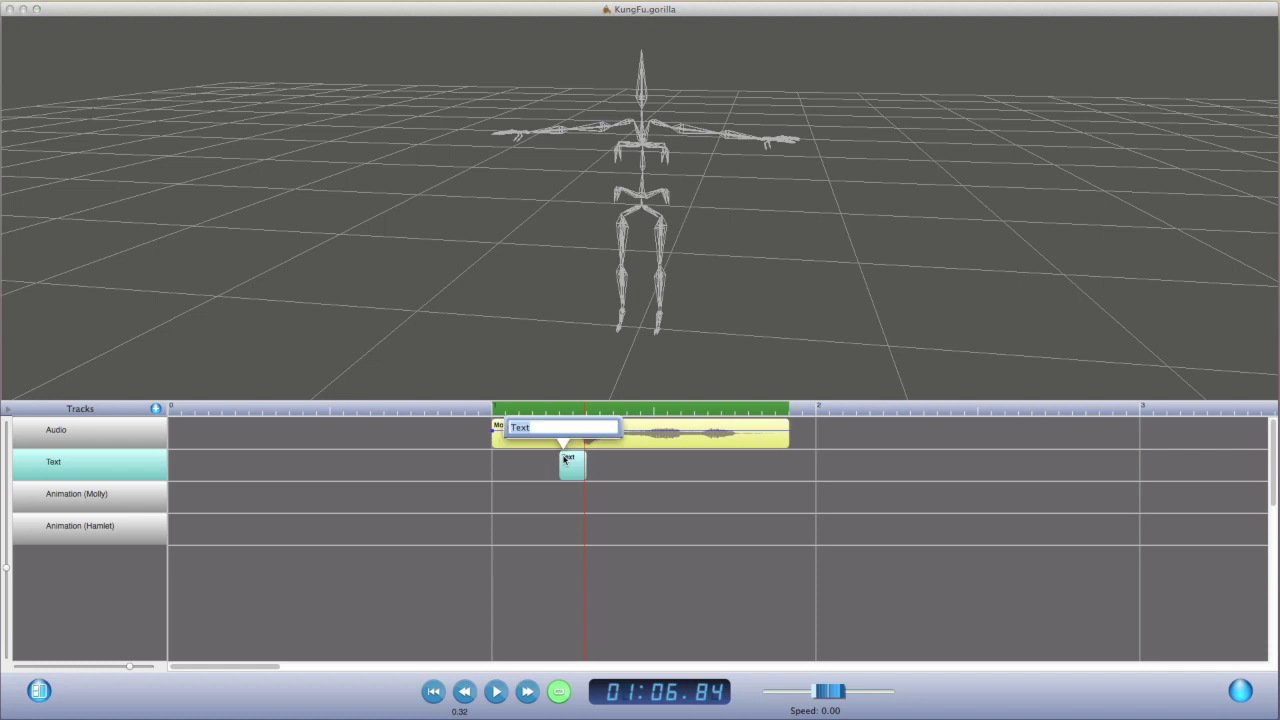
pyautogui.write('Hi')
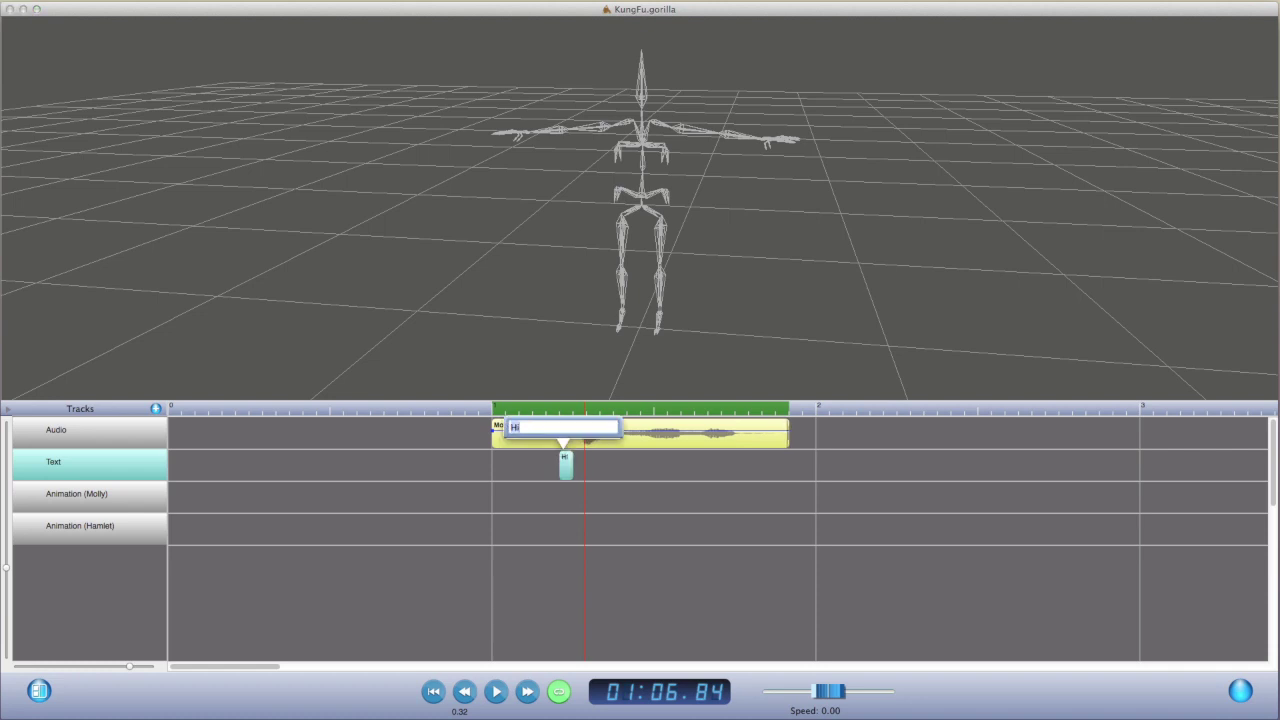
pyautogui.click(632, 484)
# Add a 'Ham' text cue where Hamlet begins
pyautogui.click(495, 691)
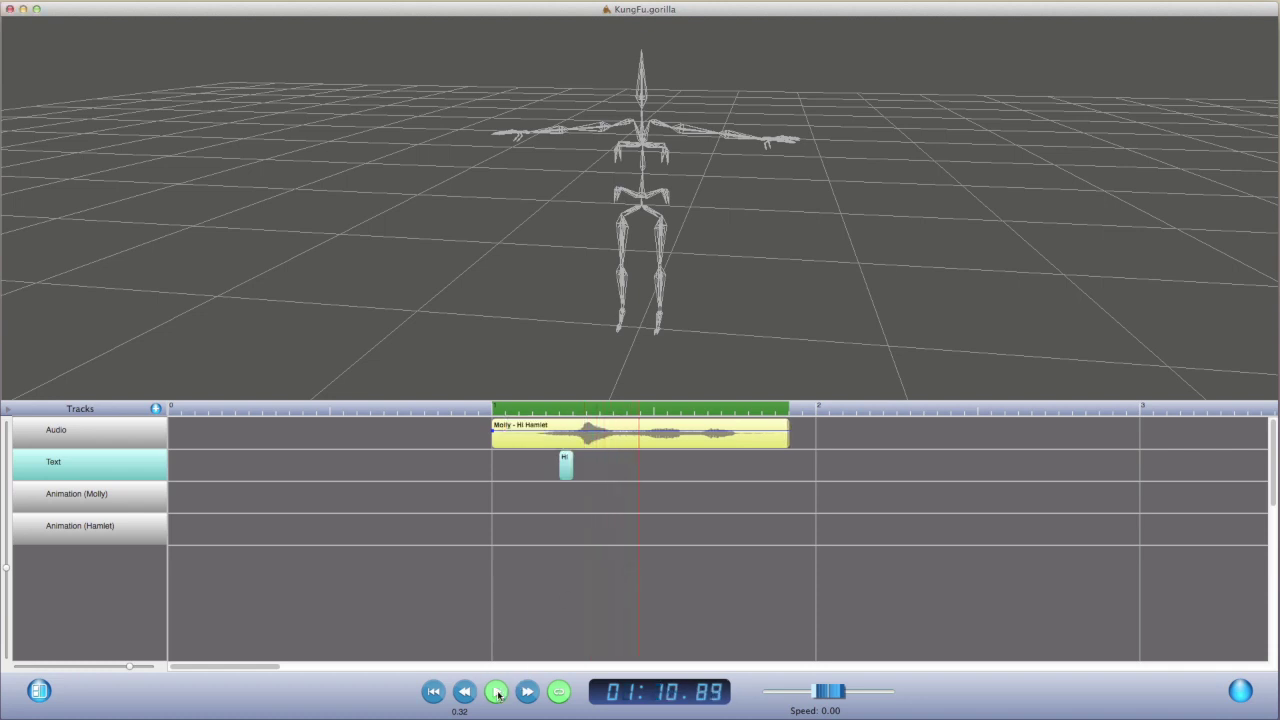
pyautogui.click(640, 475)
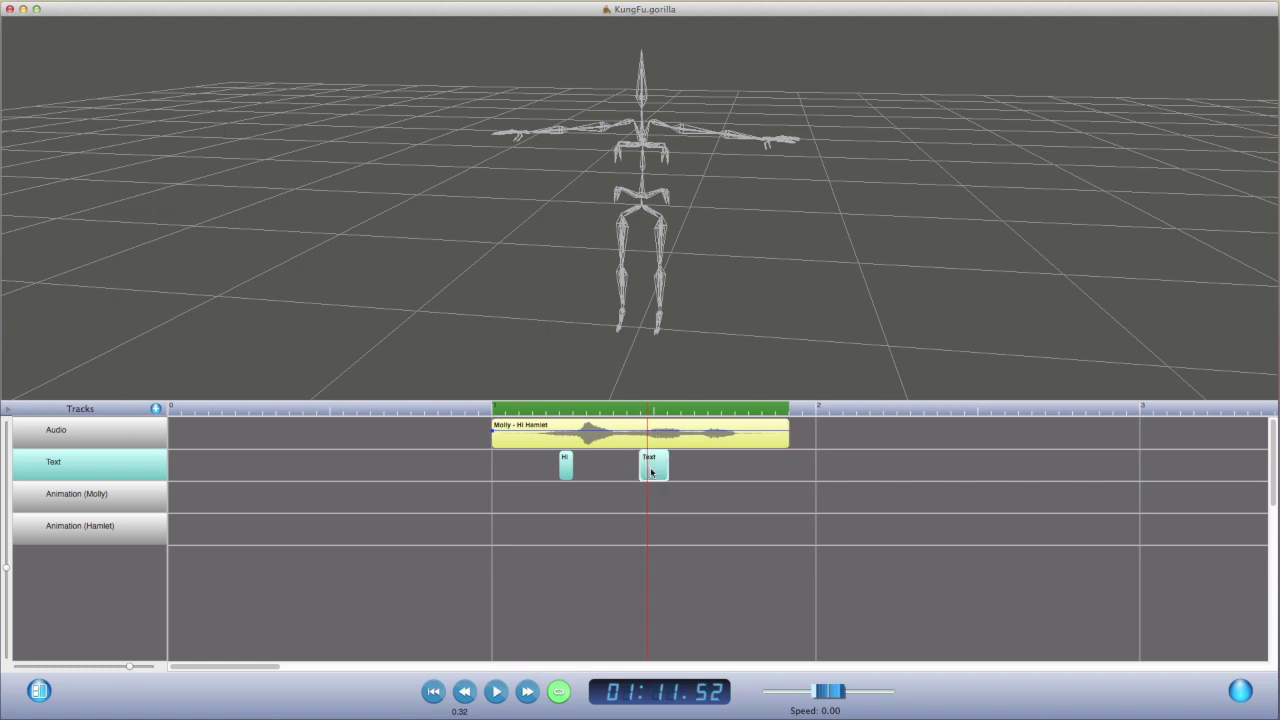
pyautogui.doubleClick(648, 468)
pyautogui.write('H')
pyautogui.press('super+a')
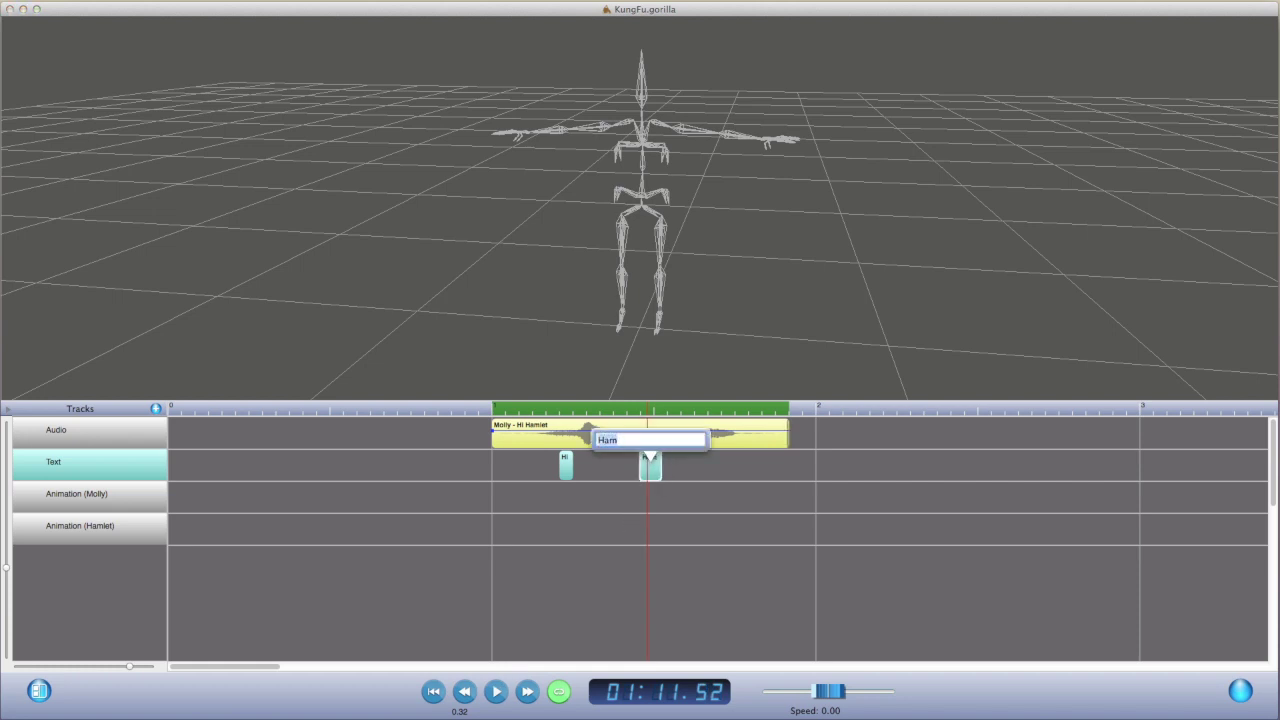
pyautogui.click(495, 691)
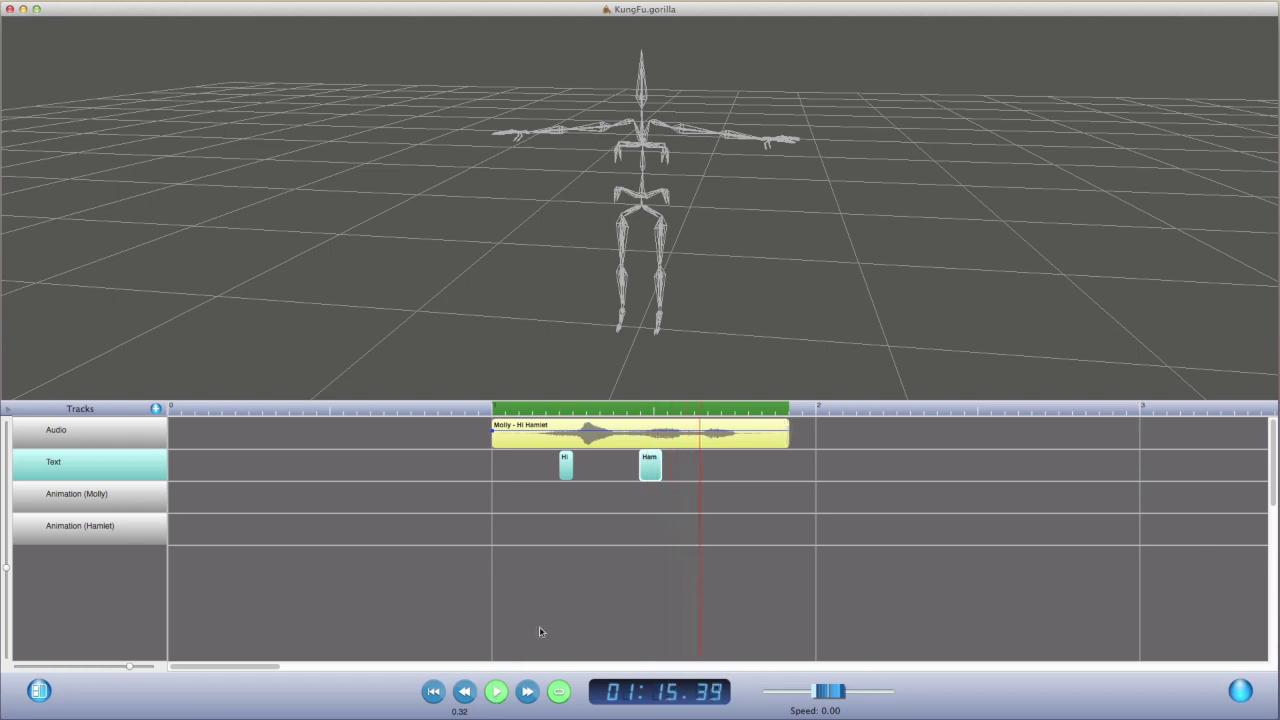
# Add a 'let' text cue at the last syllable and play the line
pyautogui.click(720, 468)
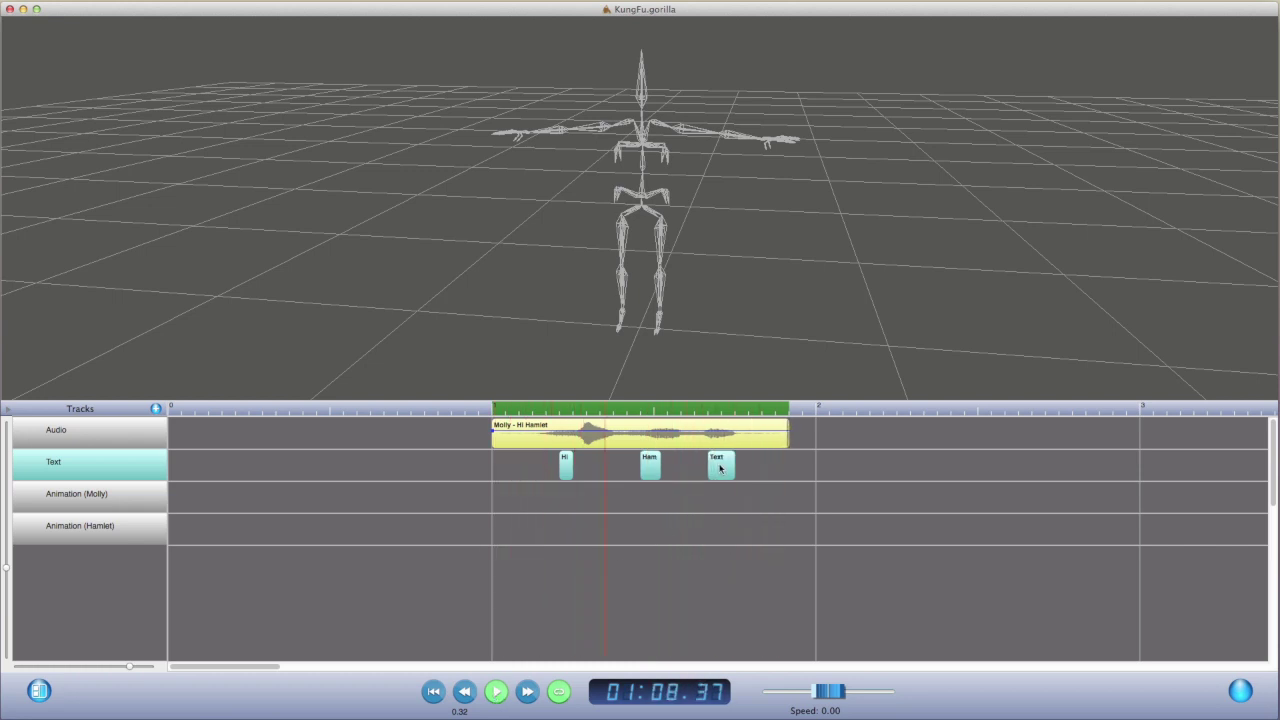
pyautogui.doubleClick(720, 467)
pyautogui.write('let')
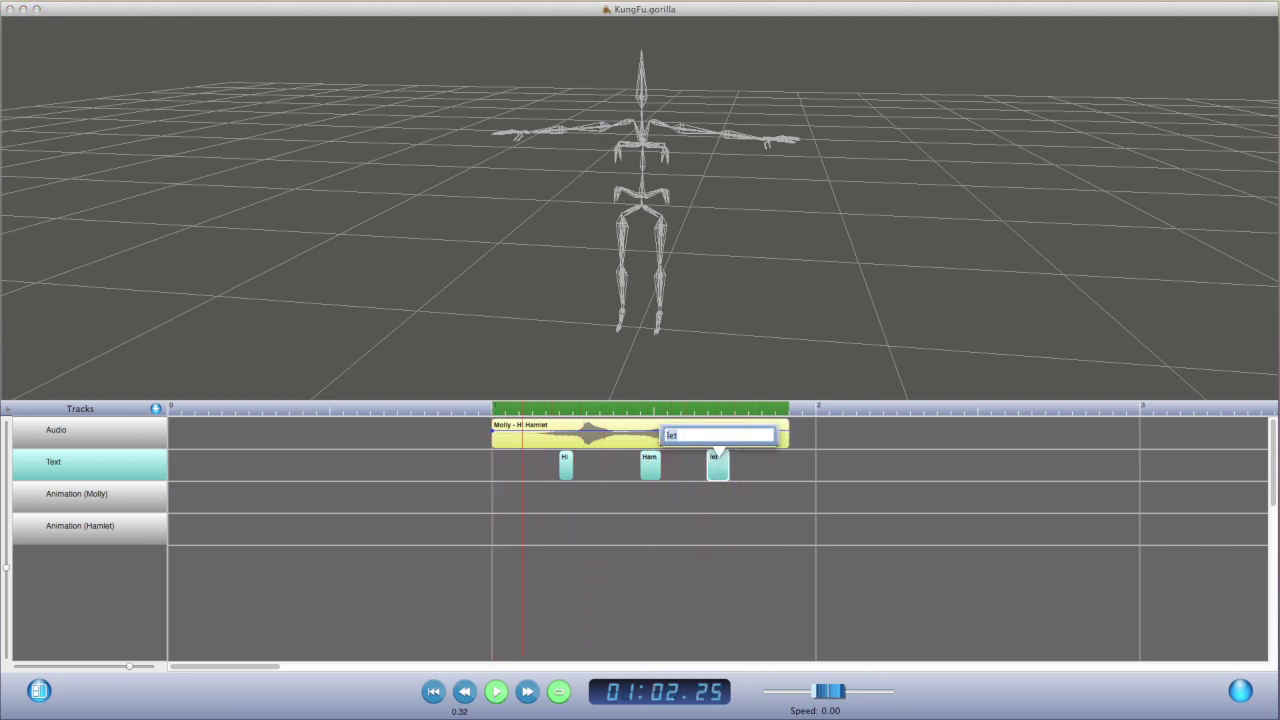
pyautogui.click(496, 691)
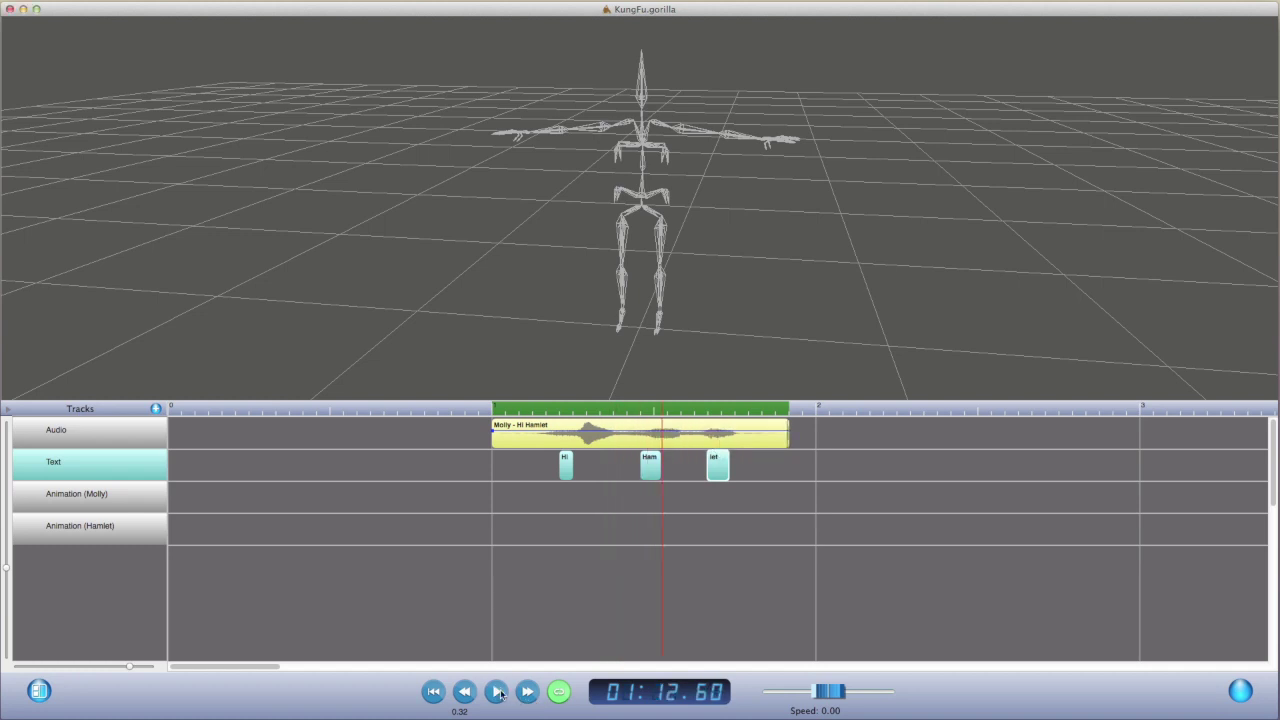
pyautogui.click(156, 409)
# Add a Molly expression track, widen the expression library, and show its Phonemes list
pyautogui.moveTo(200, 472)
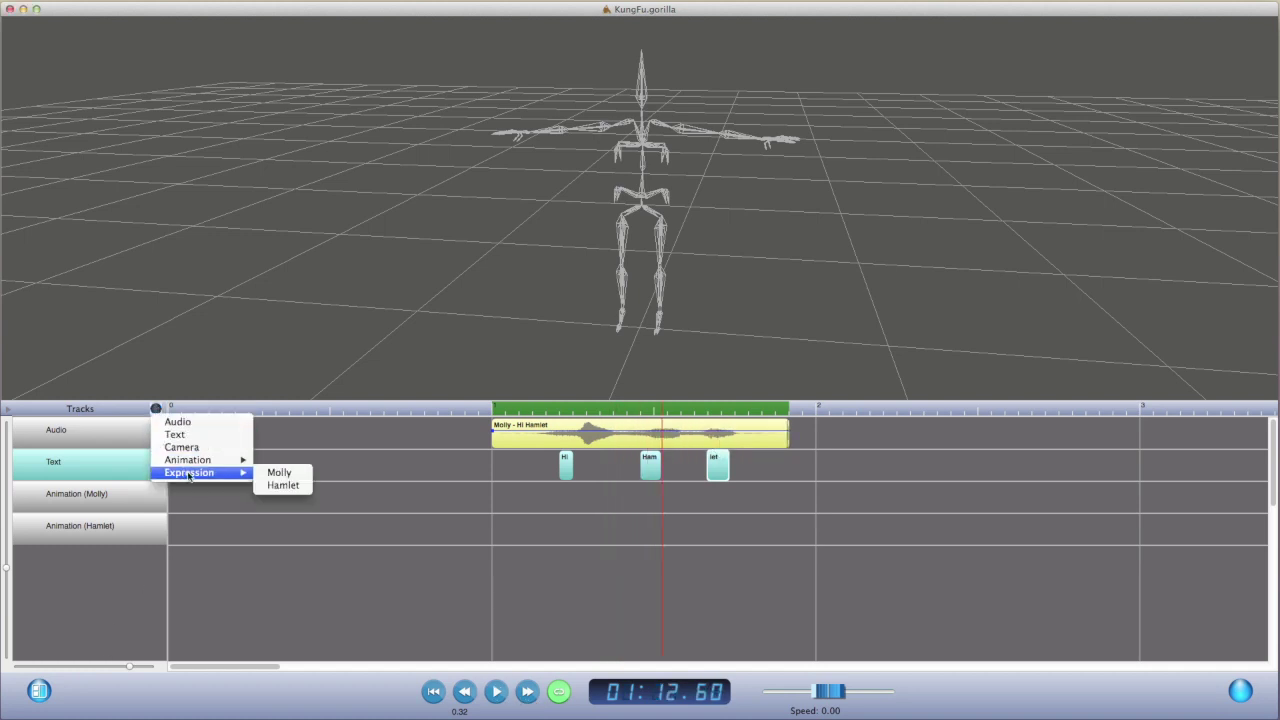
pyautogui.click(272, 474)
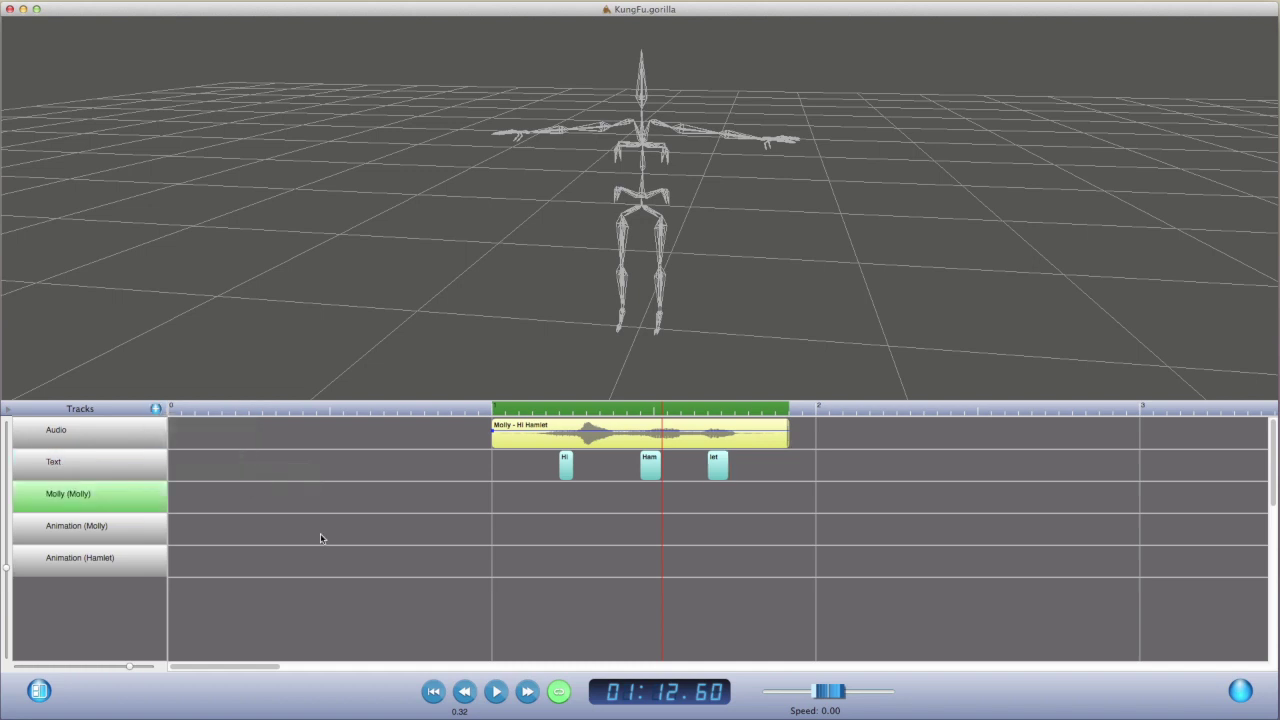
pyautogui.click(1238, 692)
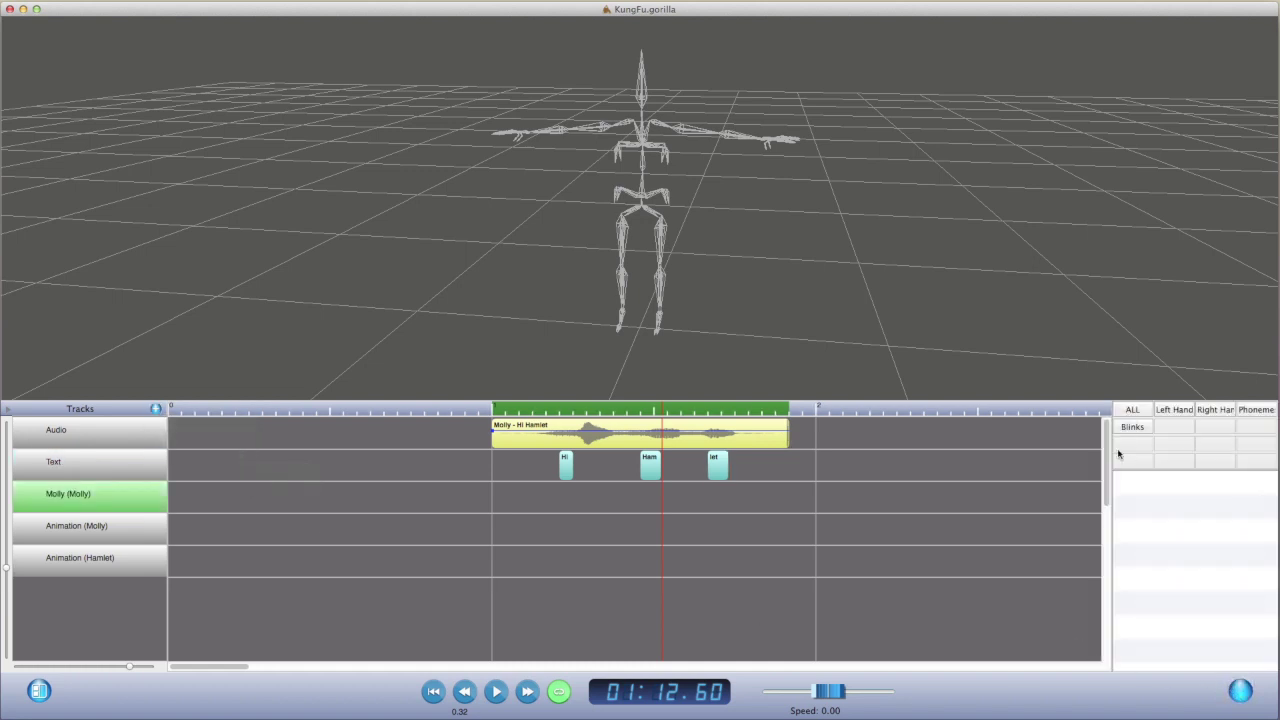
pyautogui.click(1133, 410)
pyautogui.moveTo(1114, 520); pyautogui.dragTo(956, 530)
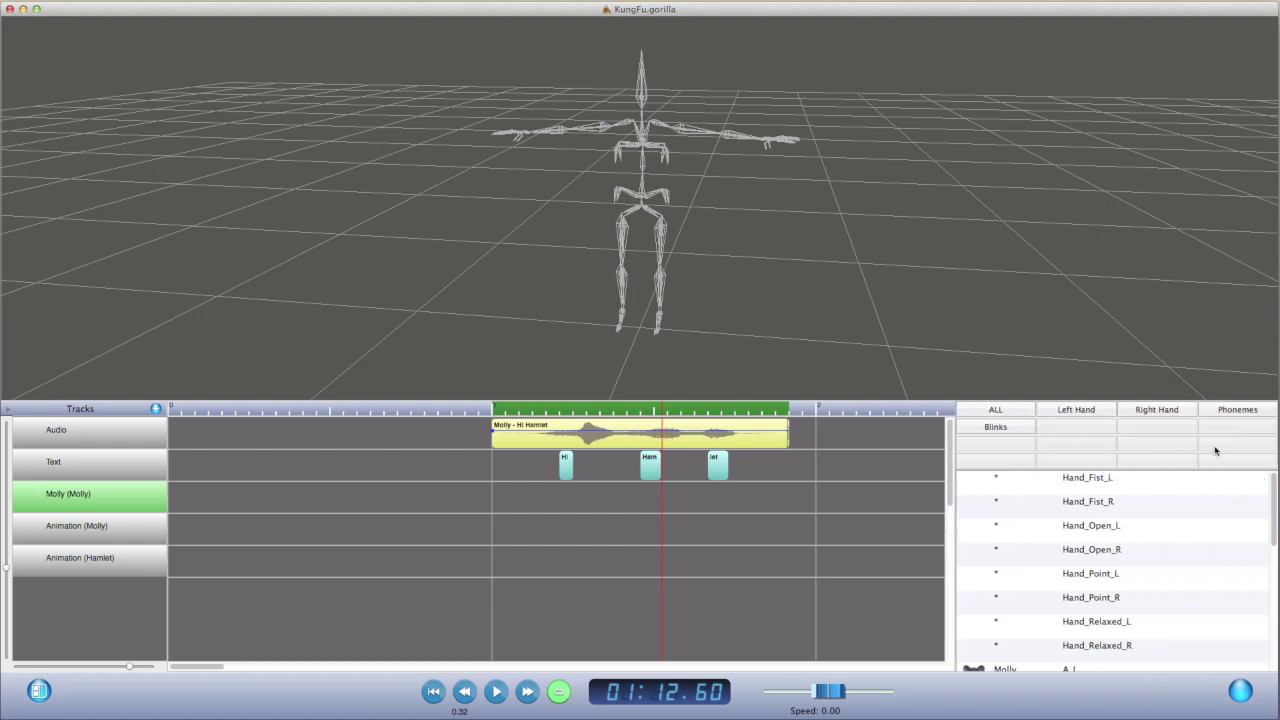
pyautogui.click(1231, 411)
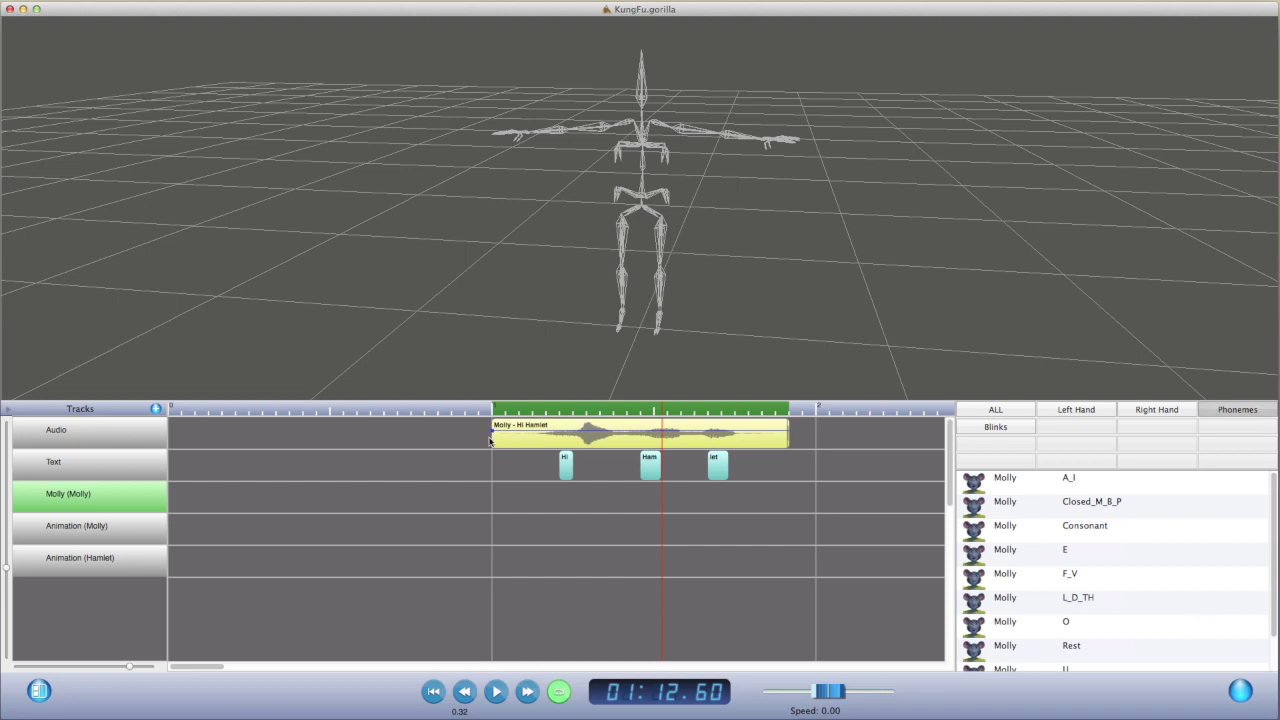
# Key the A_I phoneme at the Hi cue and E at the Ham and let cues
pyautogui.click(560, 410)
pyautogui.doubleClick(1034, 482)
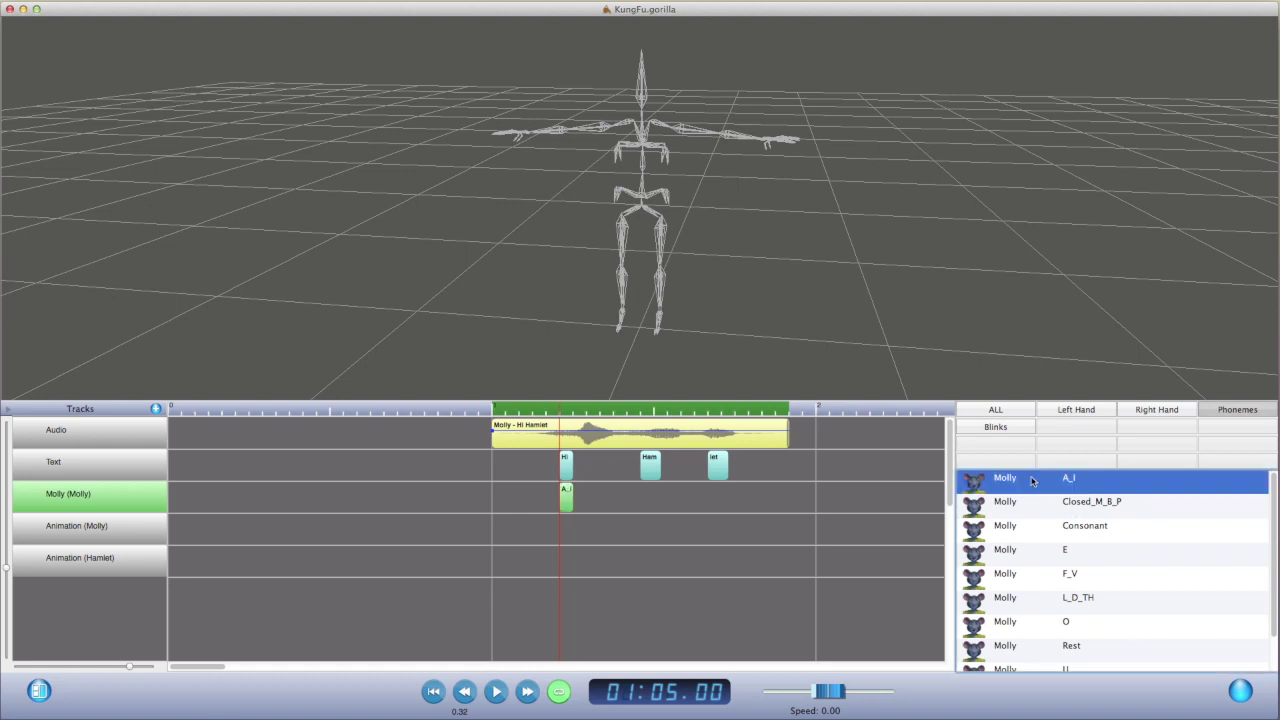
pyautogui.click(642, 410)
pyautogui.scroll(-2, 1128, 536)
pyautogui.doubleClick(1065, 518)
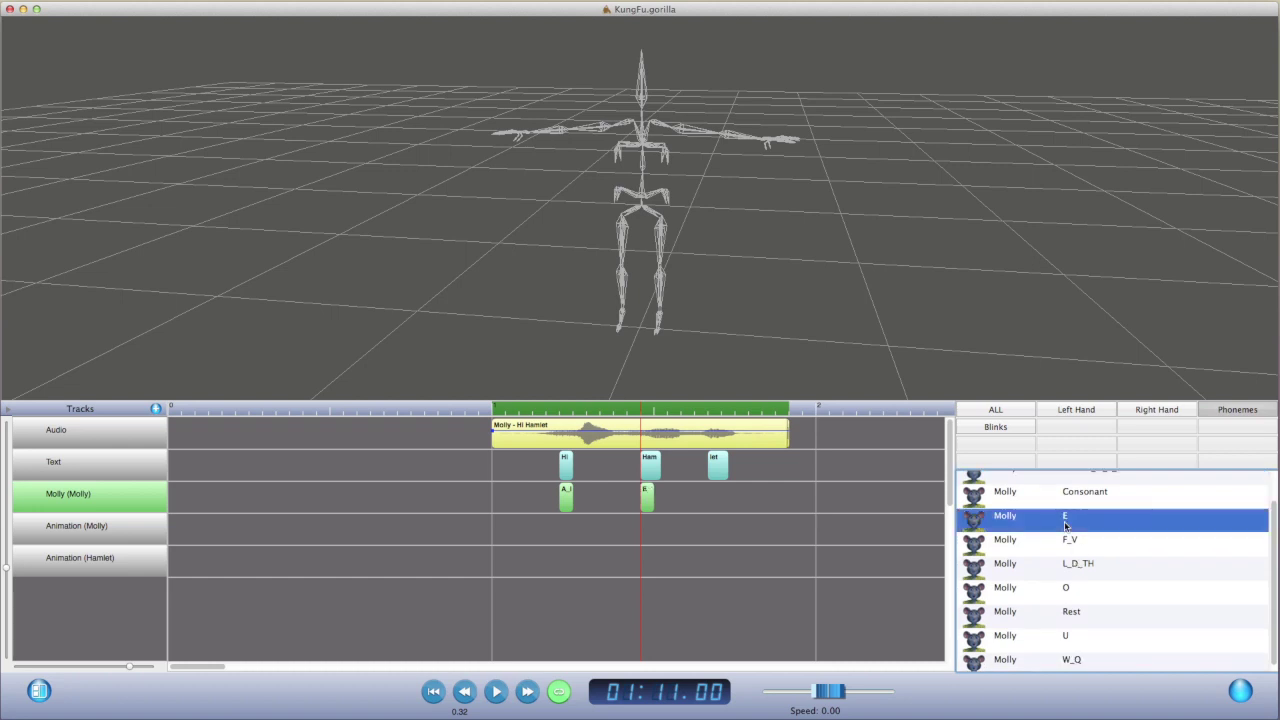
pyautogui.click(709, 412)
pyautogui.doubleClick(1061, 518)
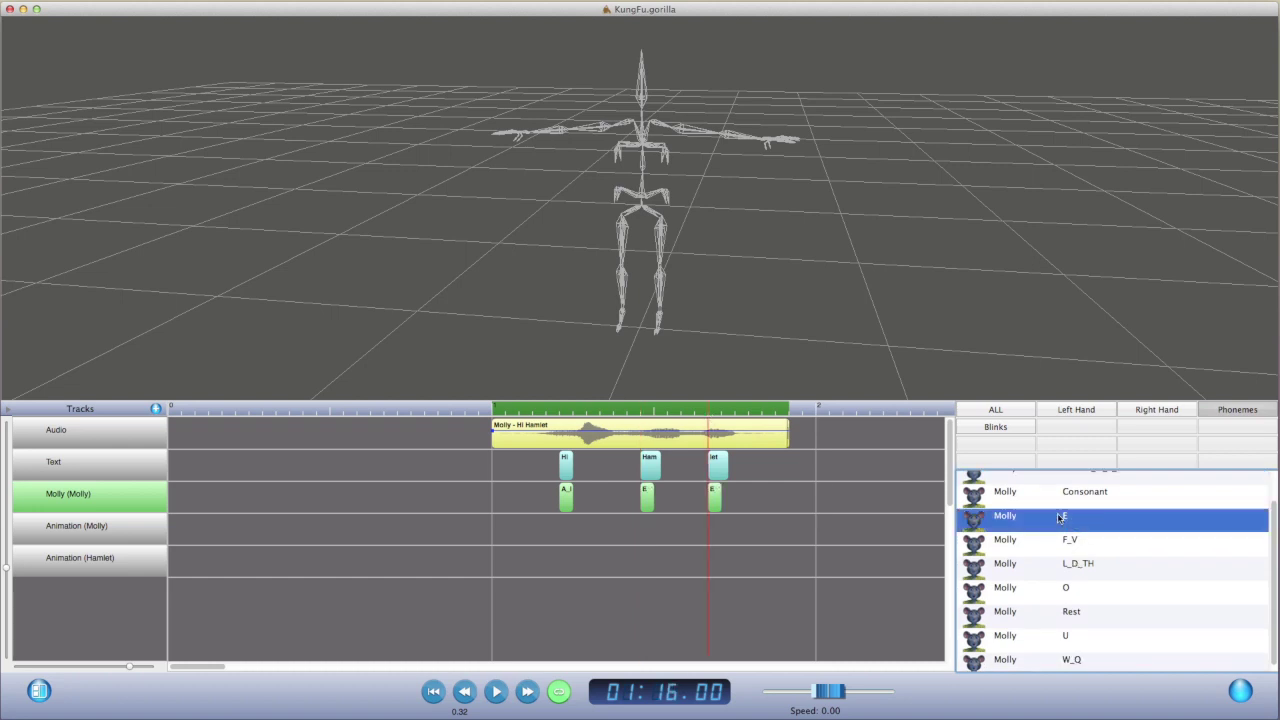
# Key L_D_TH before let, Consonant at the end, Rest at the start, then turn off looping
pyautogui.click(695, 412)
pyautogui.doubleClick(1064, 566)
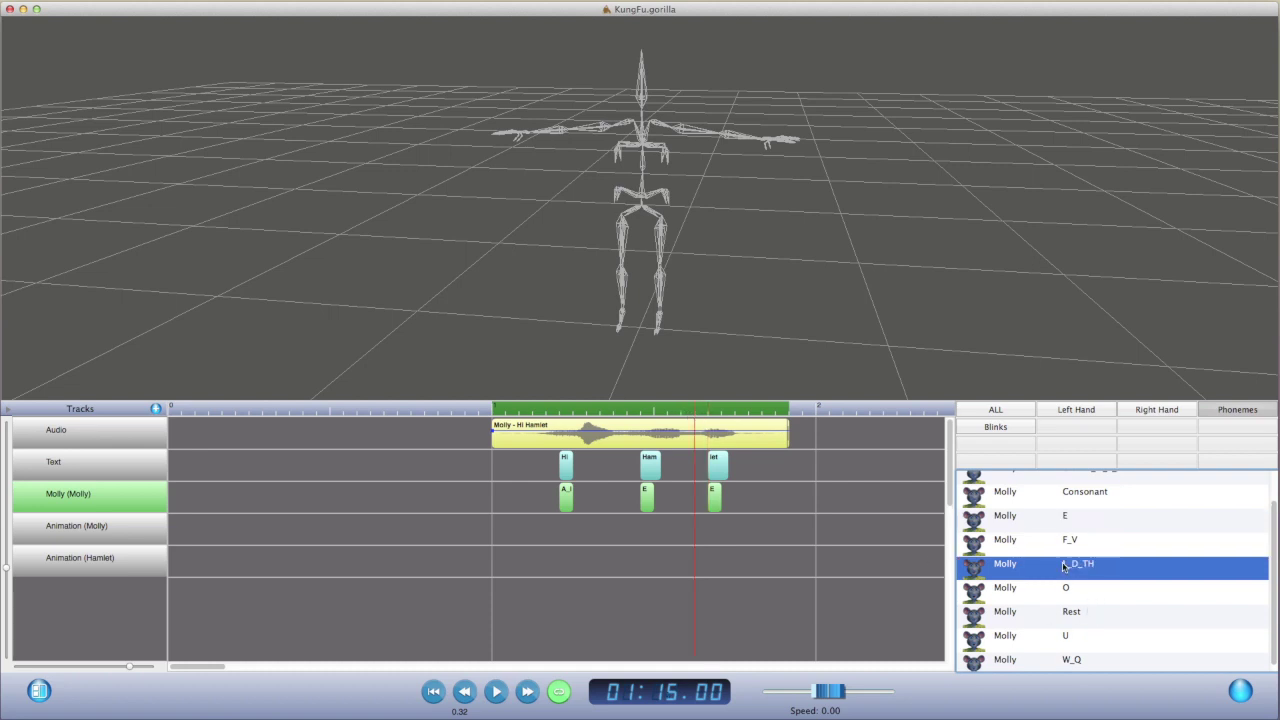
pyautogui.click(762, 412)
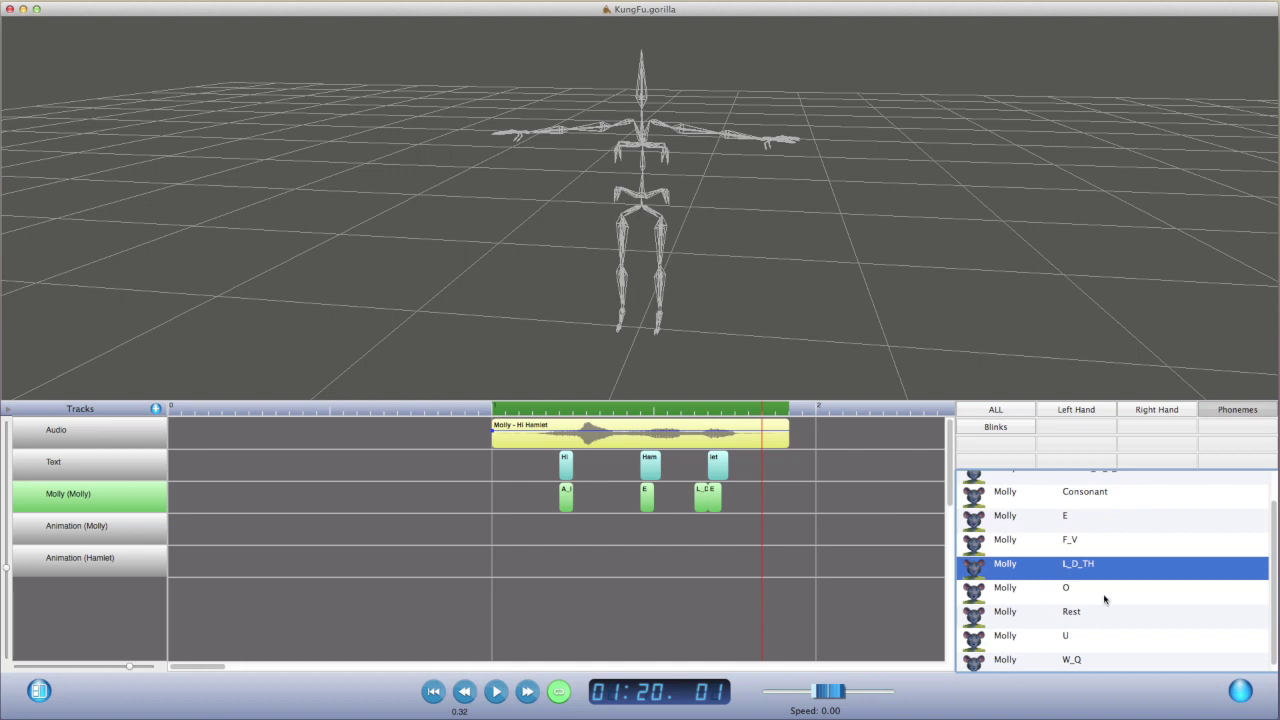
pyautogui.scroll(1, 1095, 560)
pyautogui.doubleClick(1095, 528)
pyautogui.press('Home')
pyautogui.click(170, 412)
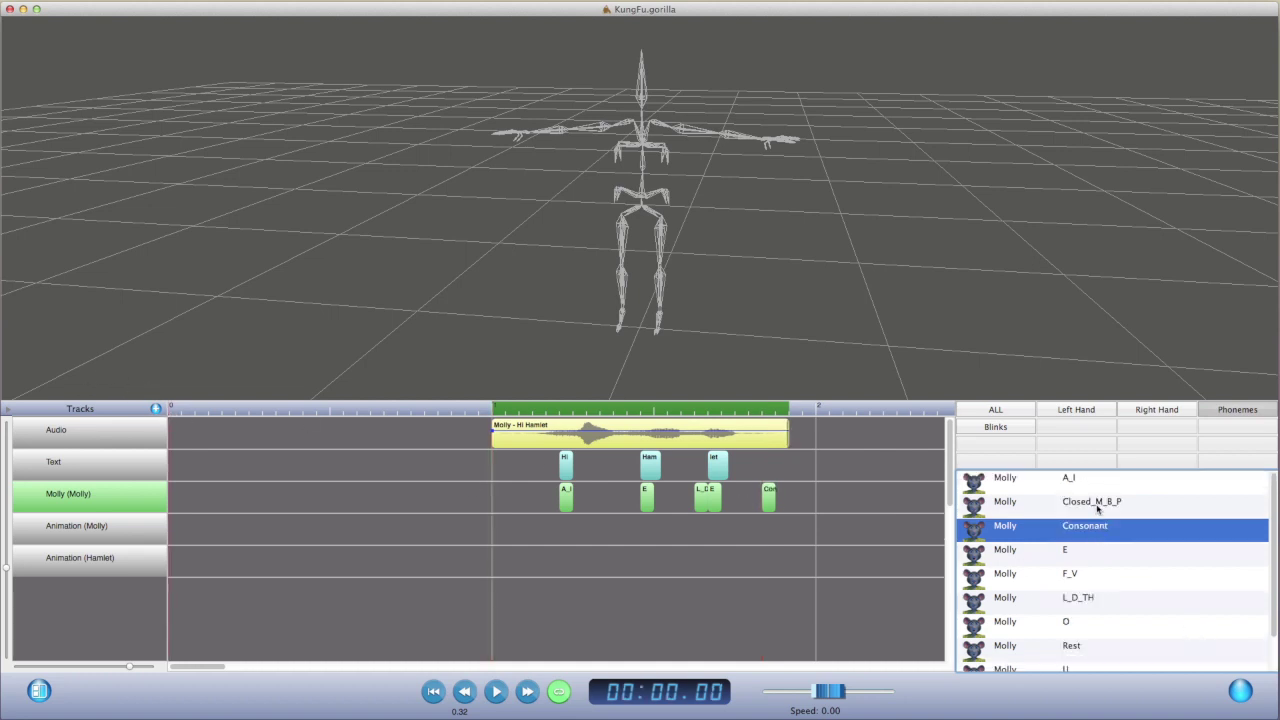
pyautogui.doubleClick(1101, 646)
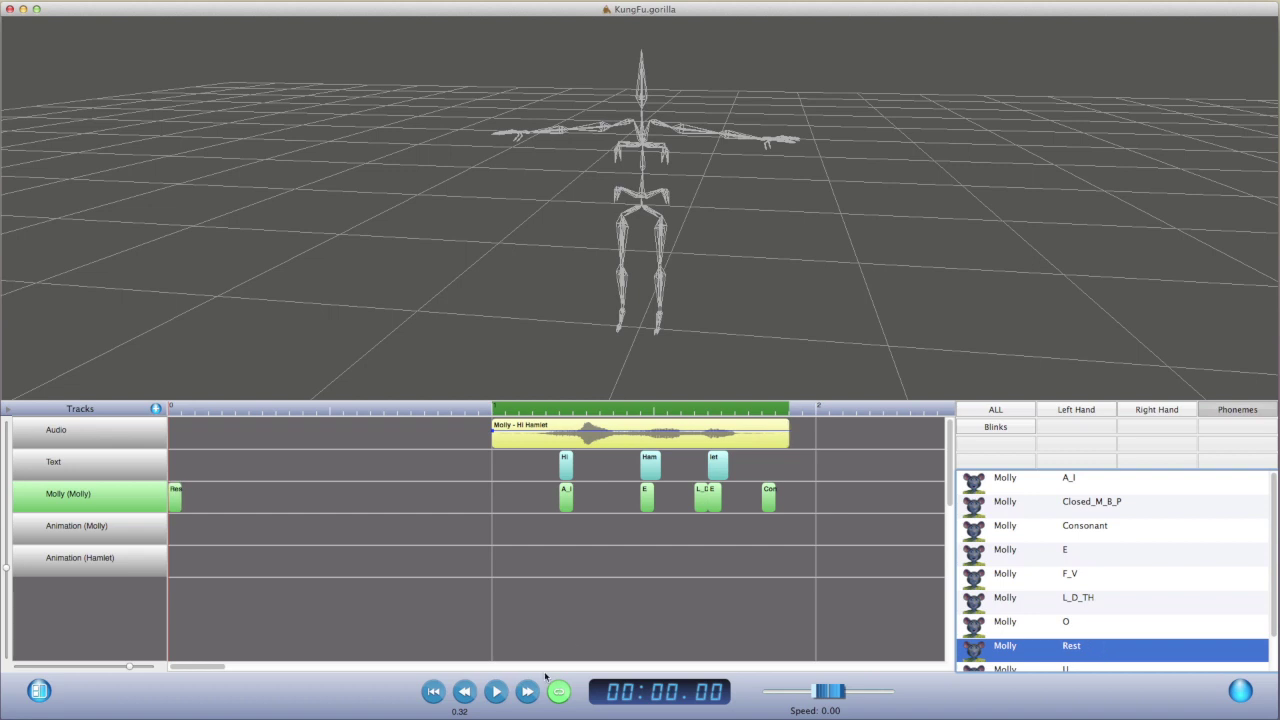
pyautogui.click(559, 697)
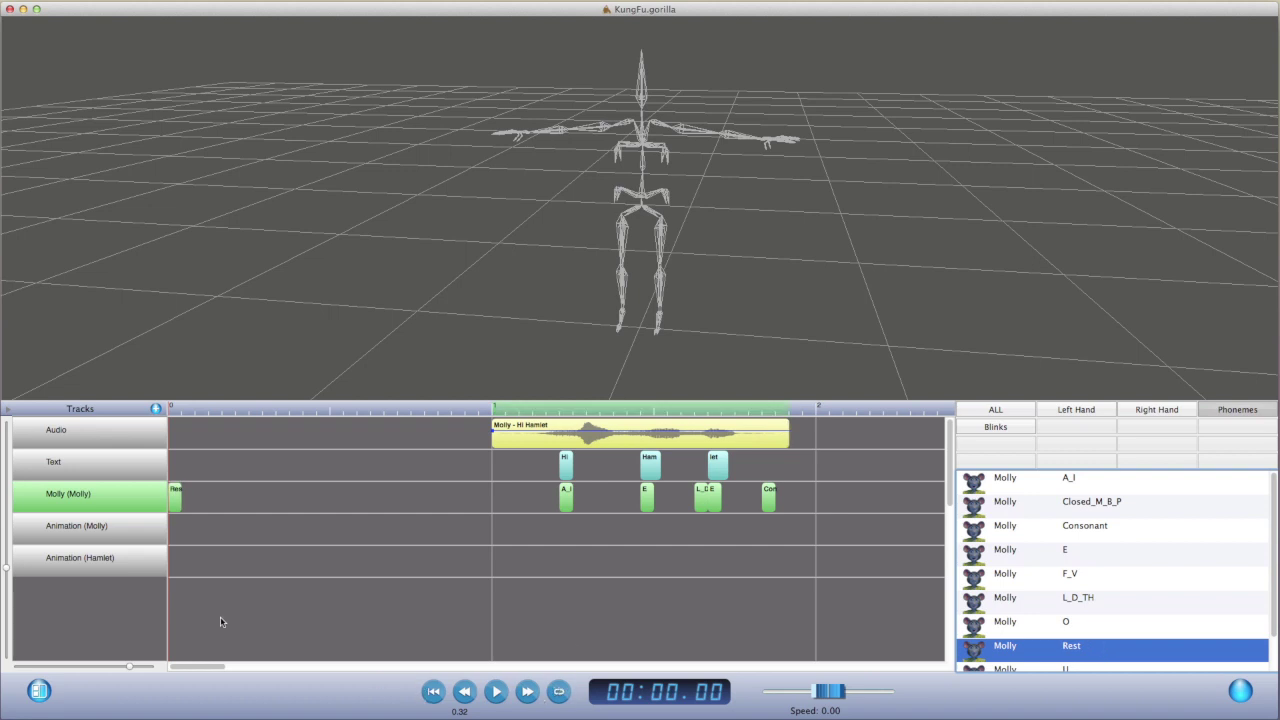
pyautogui.click(113, 495)
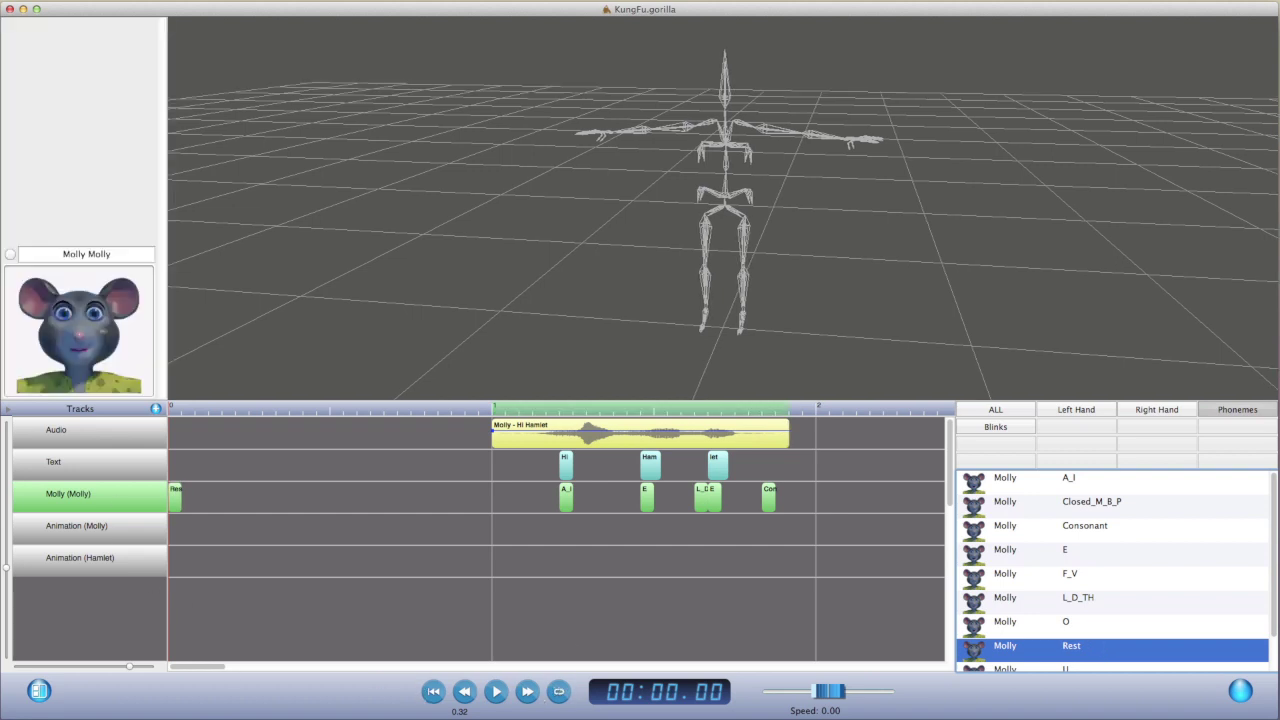
# Loop and play the line, shift the E phoneme key earlier, and replay to check sync
pyautogui.click(559, 697)
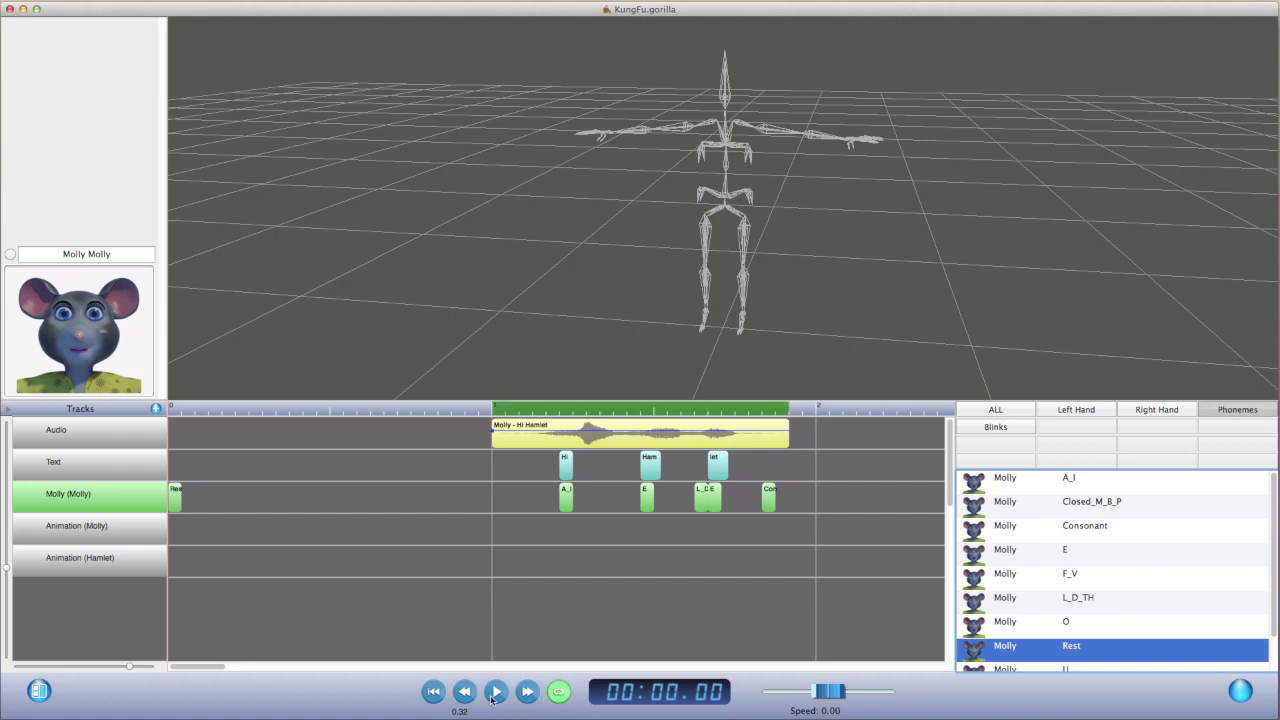
pyautogui.click(496, 695)
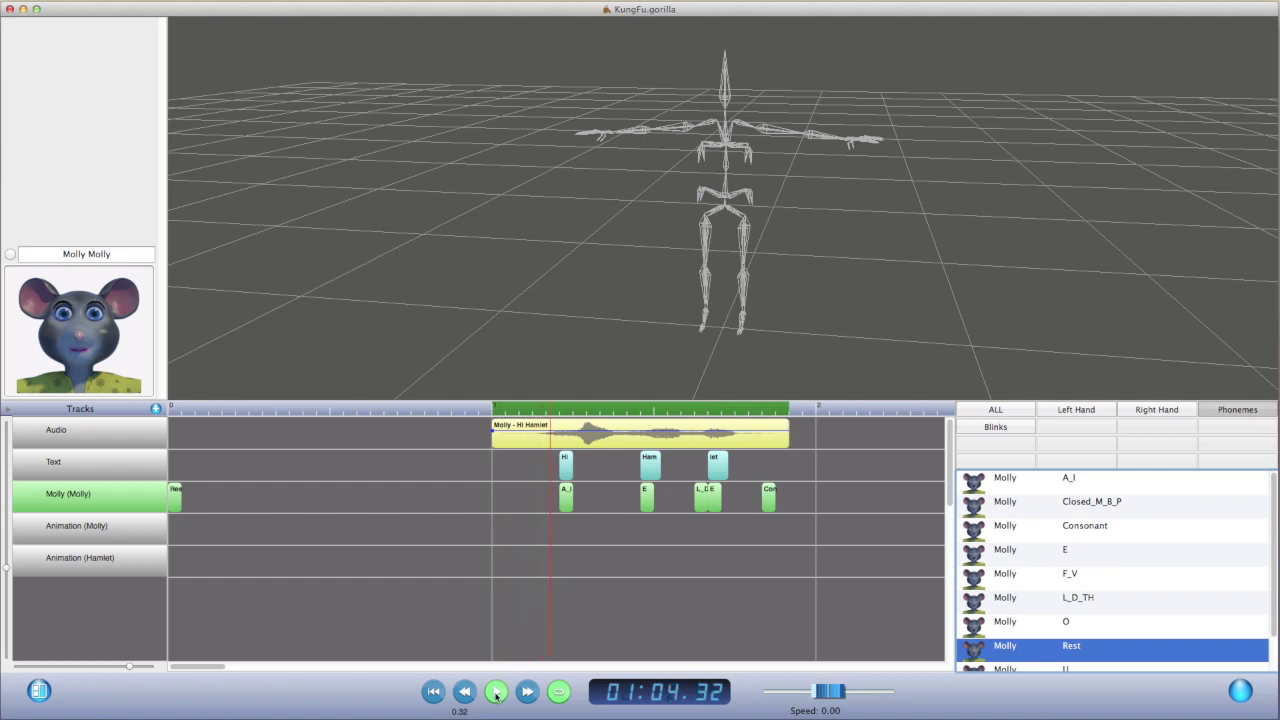
pyautogui.click(496, 695)
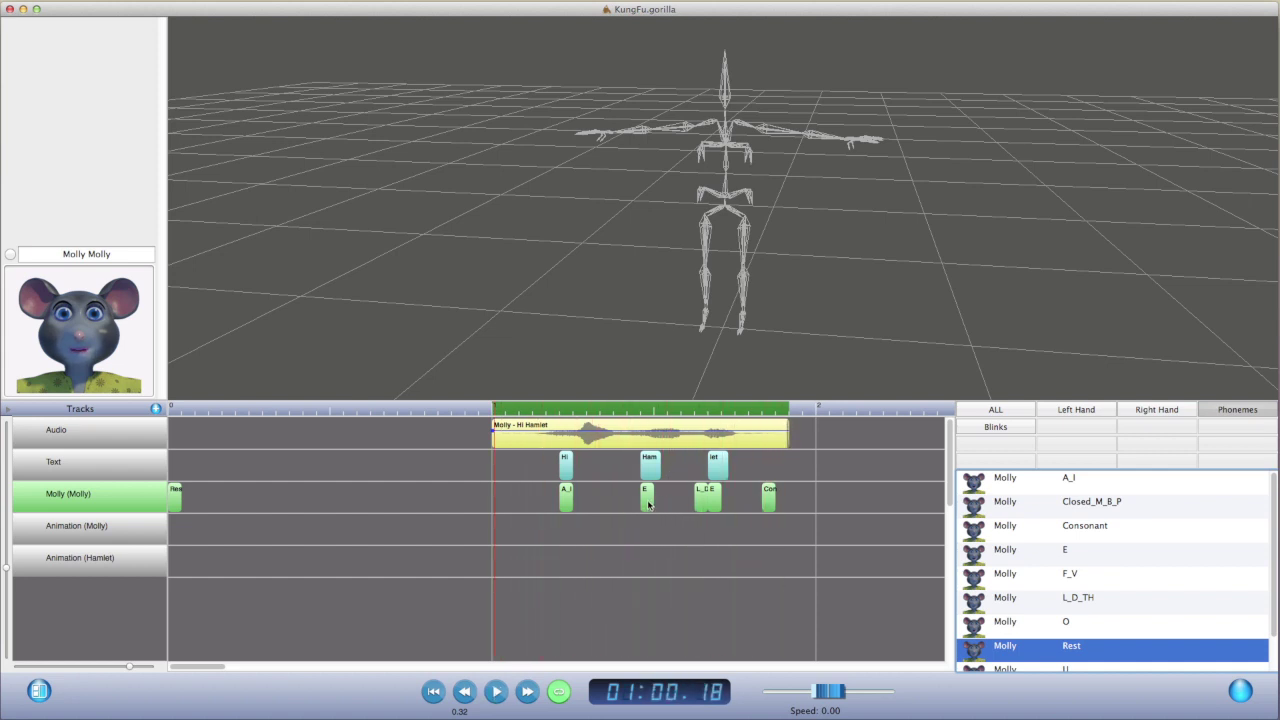
pyautogui.moveTo(646, 505); pyautogui.dragTo(636, 472)
pyautogui.click(496, 692)
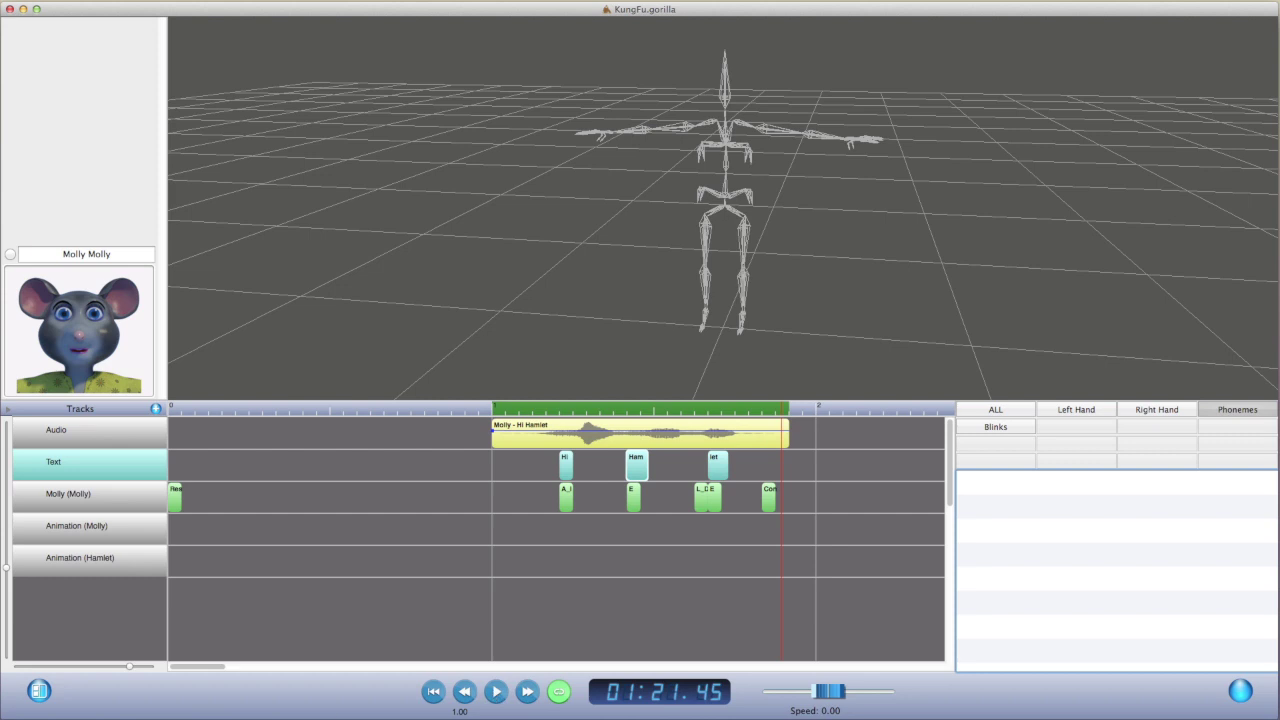
# Close Molly's character preview and the expression panel
pyautogui.click(9, 255)
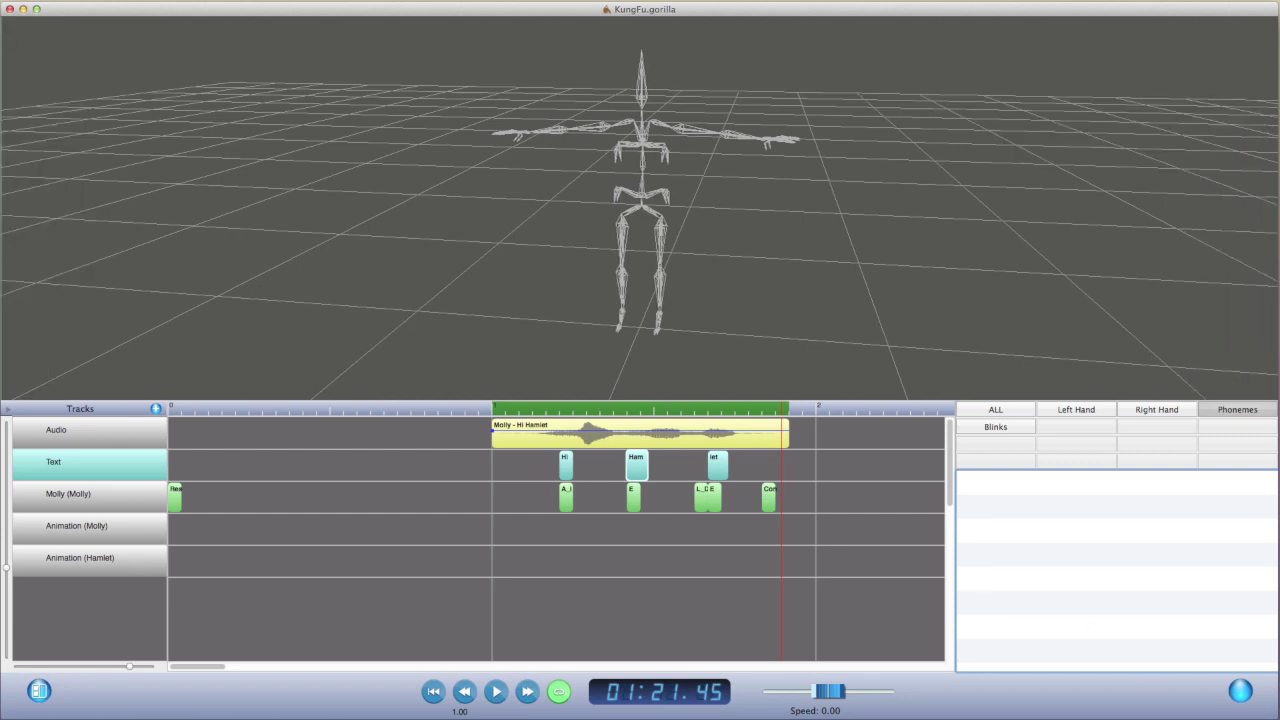
pyautogui.click(1250, 694)
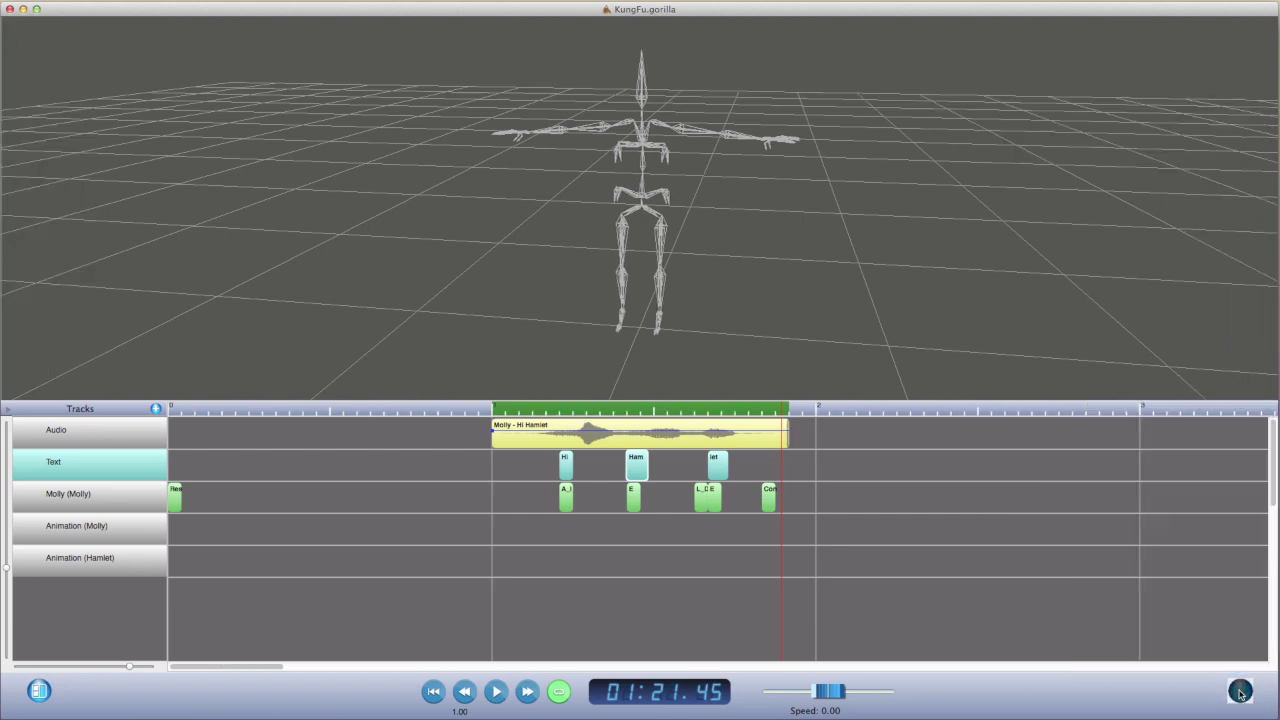
pyautogui.click(136, 527)
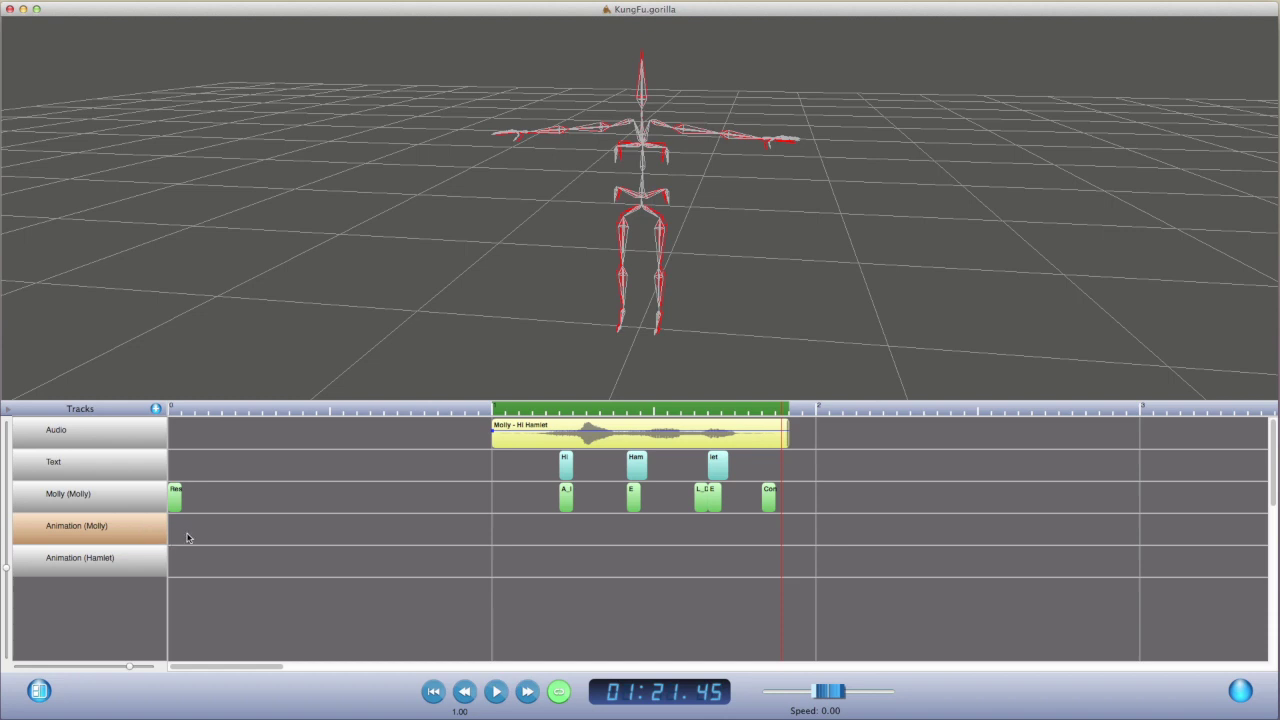
pyautogui.doubleClick(173, 528)
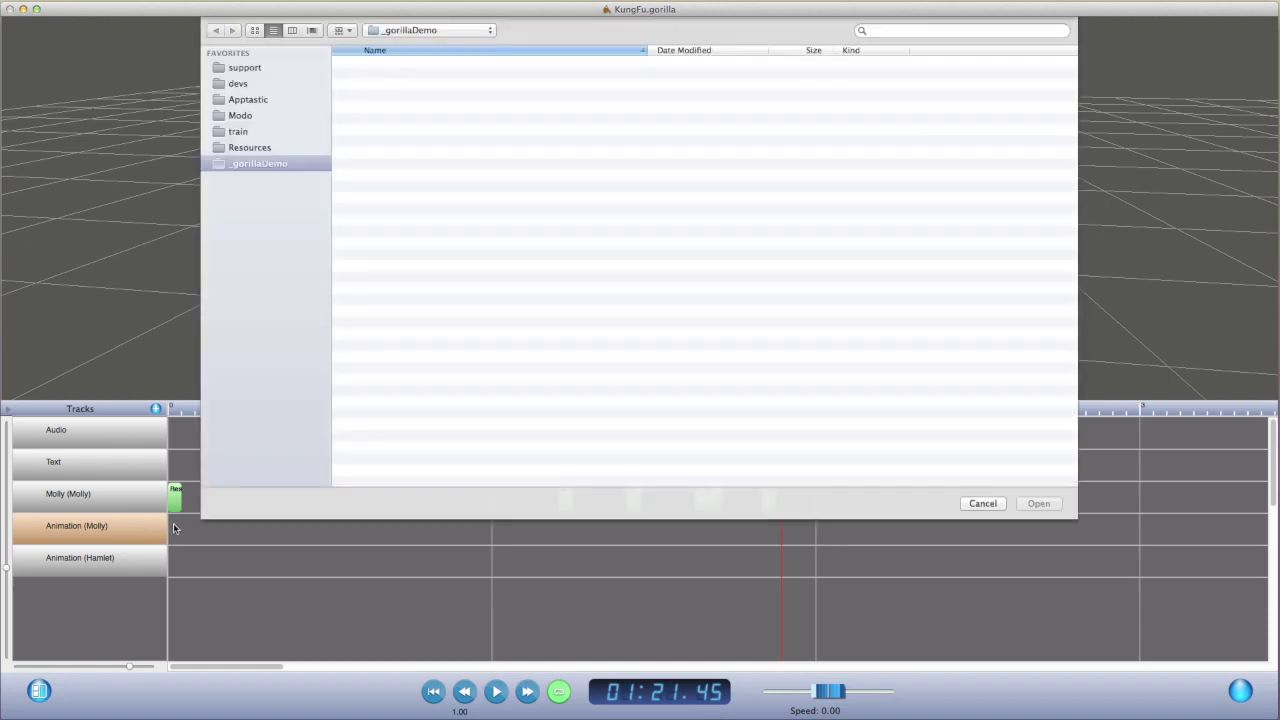
pyautogui.click(386, 62)
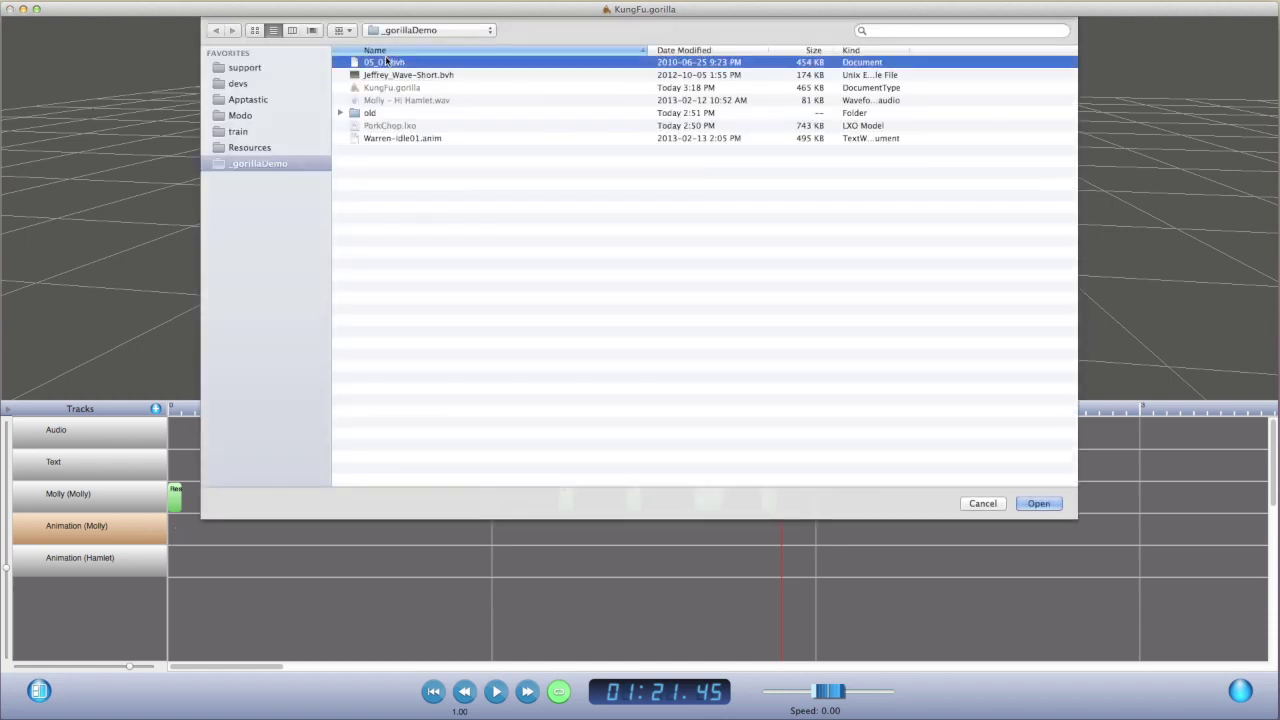
pyautogui.click(1038, 503)
pyautogui.moveTo(127, 672); pyautogui.dragTo(85, 683)
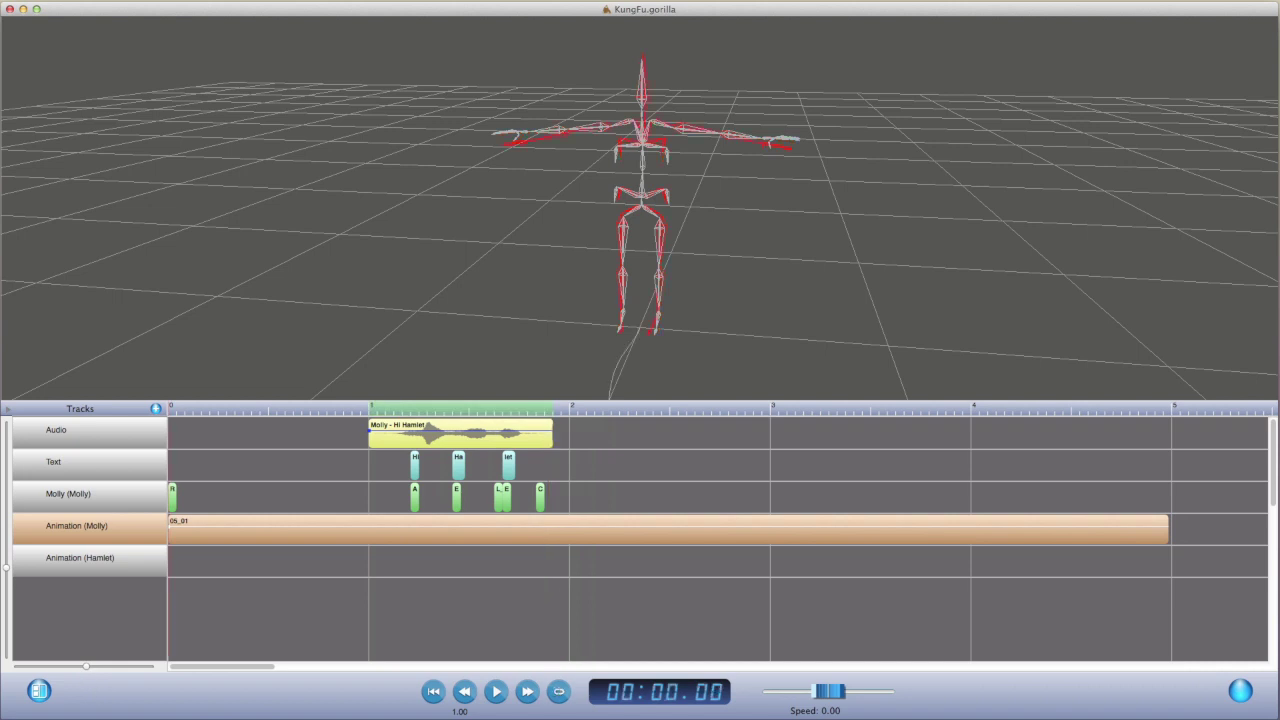
pyautogui.click(497, 692)
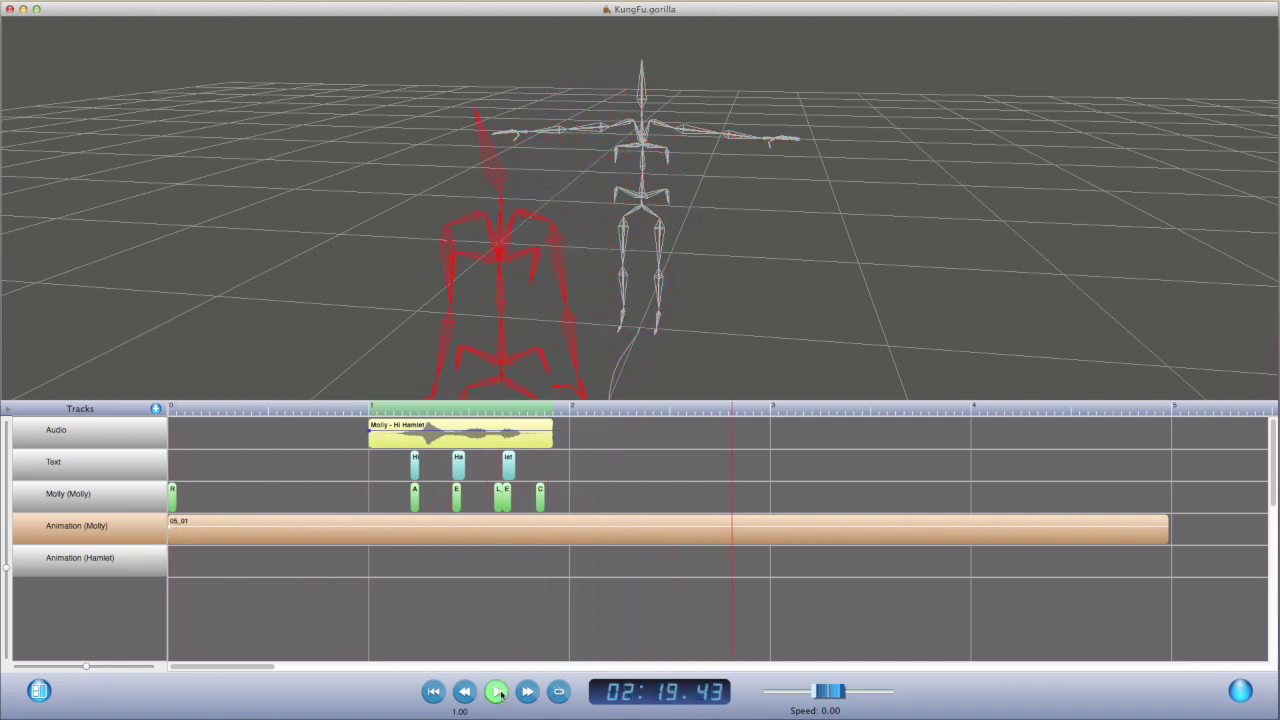
pyautogui.click(499, 692)
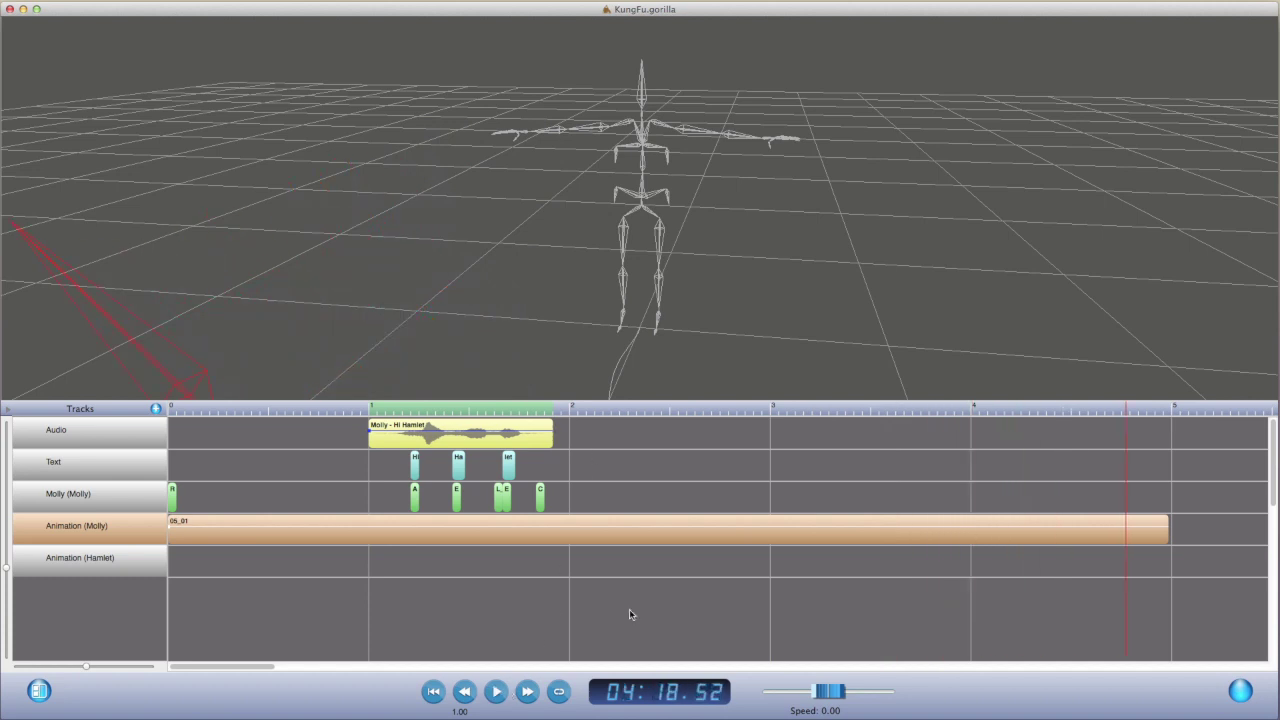
# Load HamletKarate.anim onto Hamlet's animation track
pyautogui.doubleClick(418, 560)
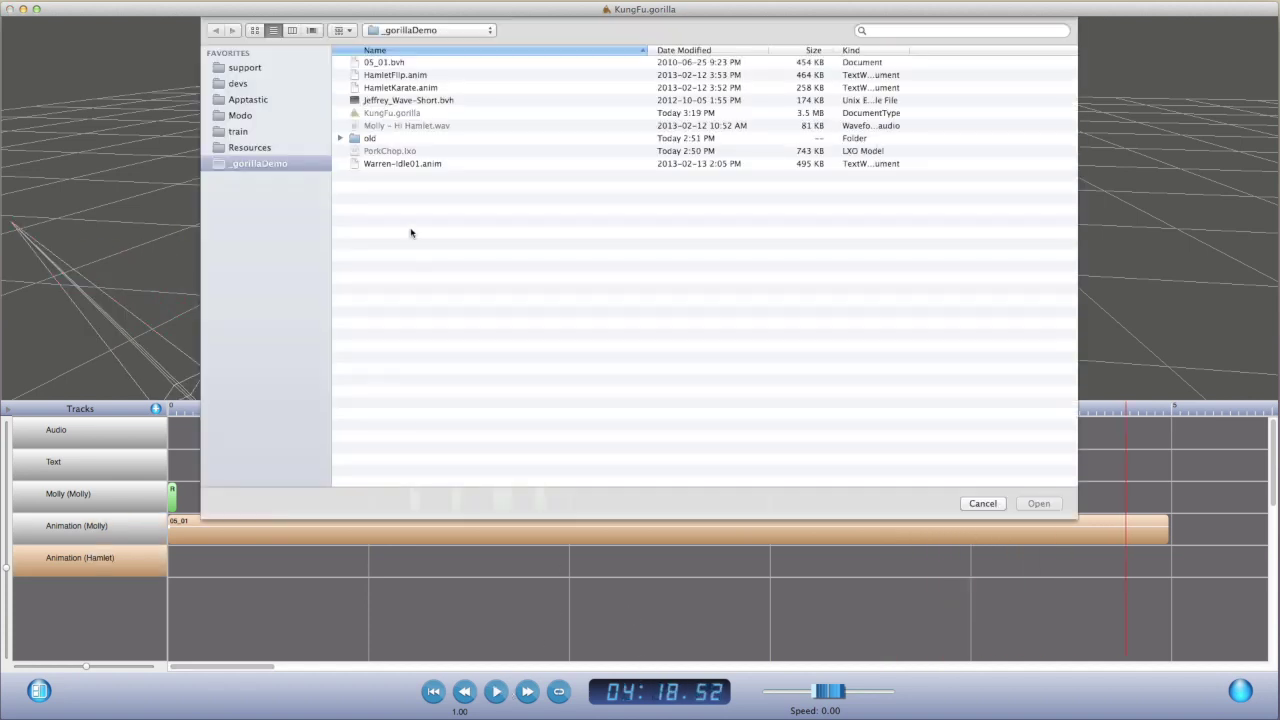
pyautogui.click(409, 89)
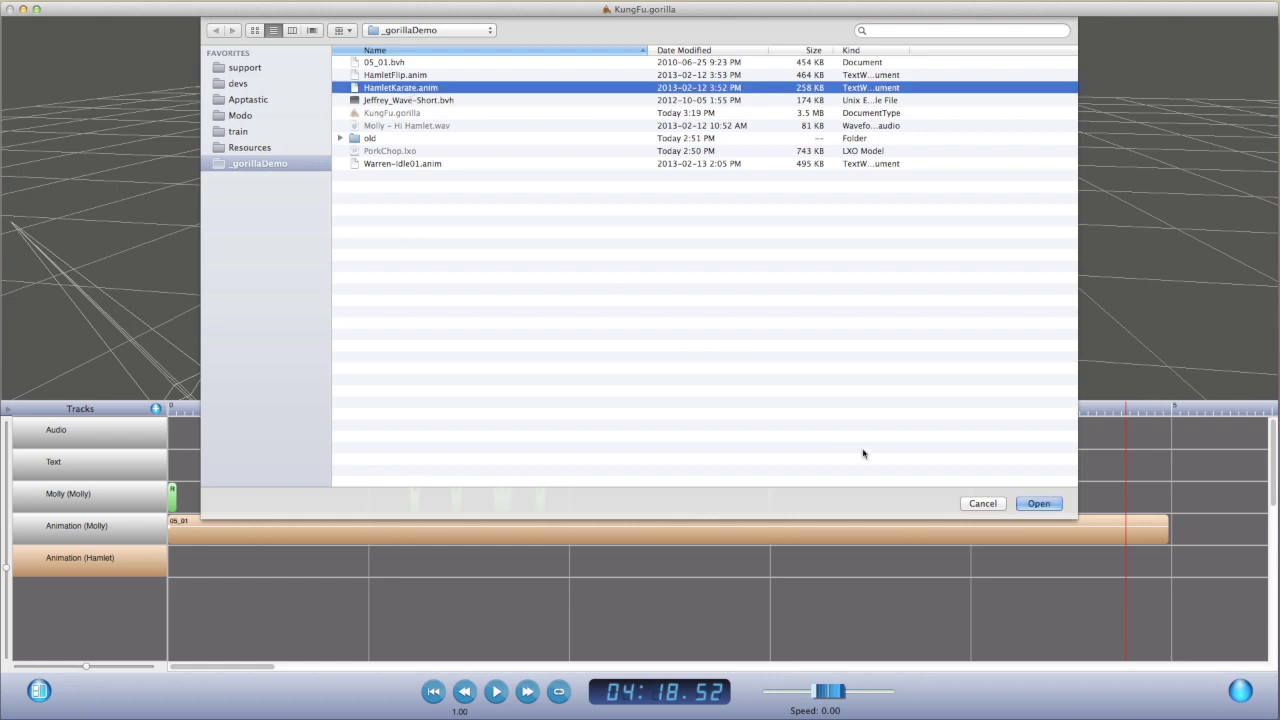
pyautogui.click(1024, 506)
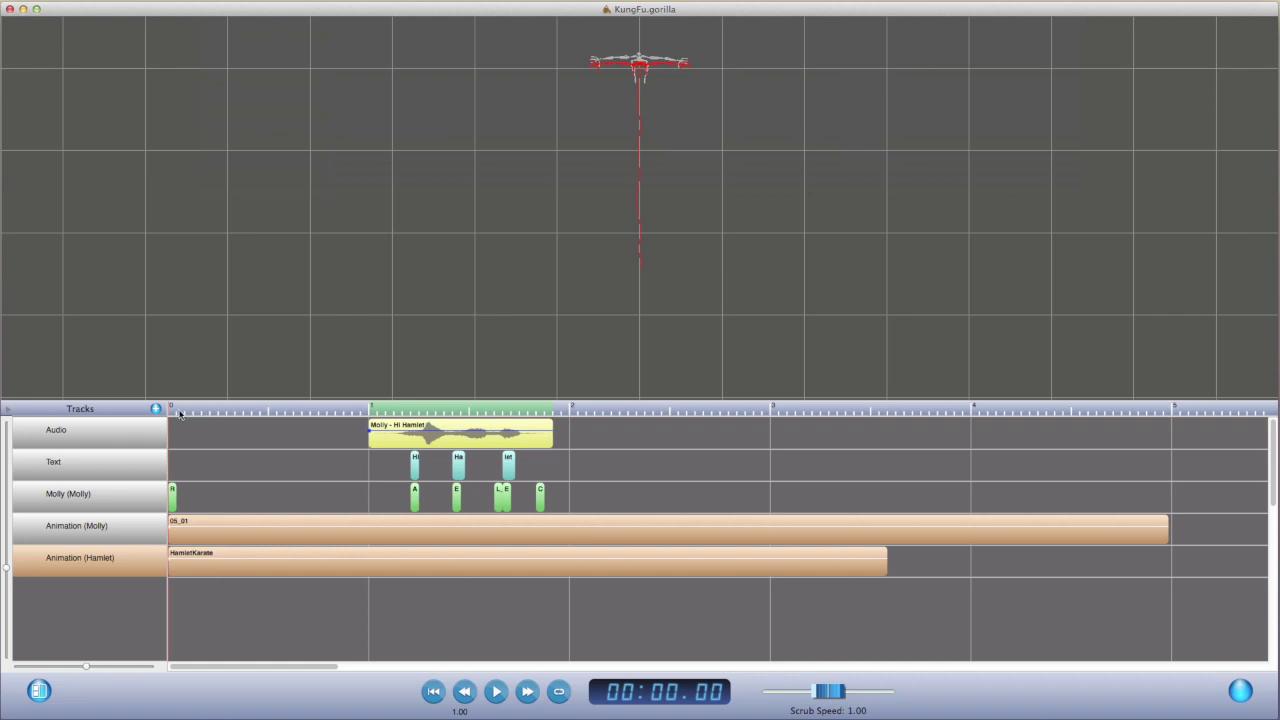
# Offset the HamletKarate clip to -0.55, 0.00, 2.59 so Hamlet stands apart from Molly
pyautogui.doubleClick(192, 572)
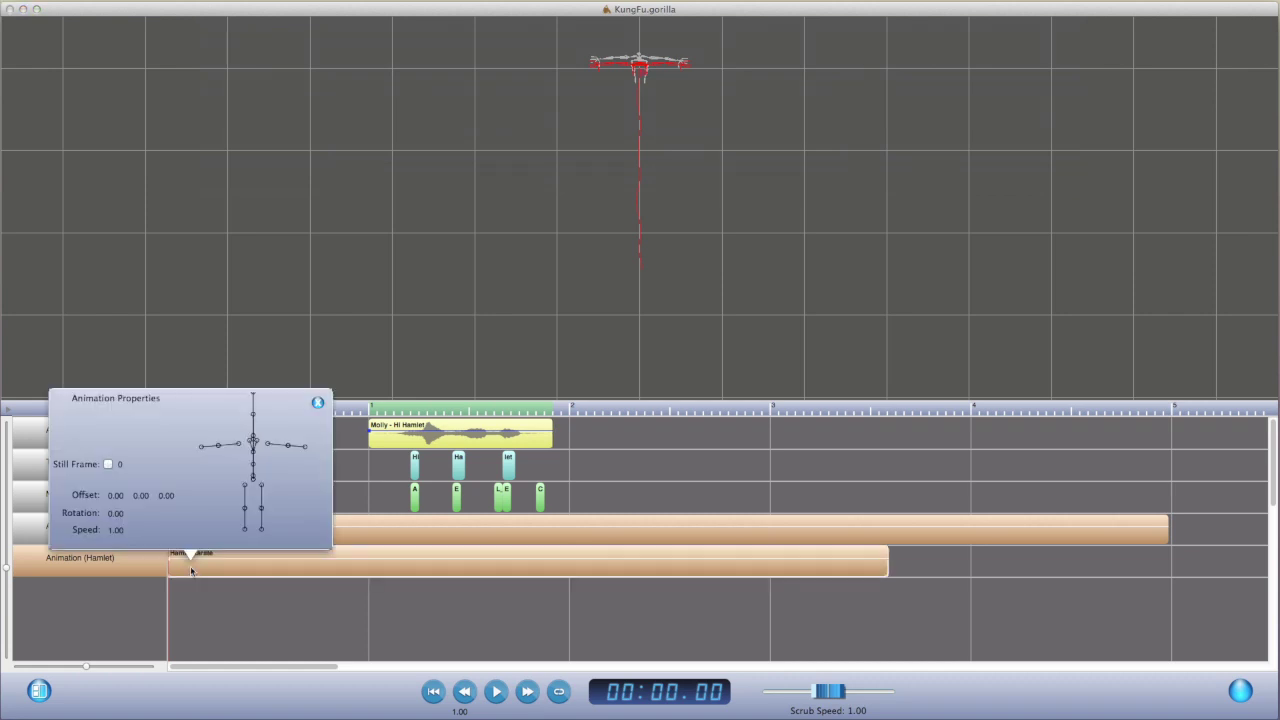
pyautogui.moveTo(159, 446); pyautogui.dragTo(154, 337)
pyautogui.moveTo(119, 498); pyautogui.dragTo(104, 454)
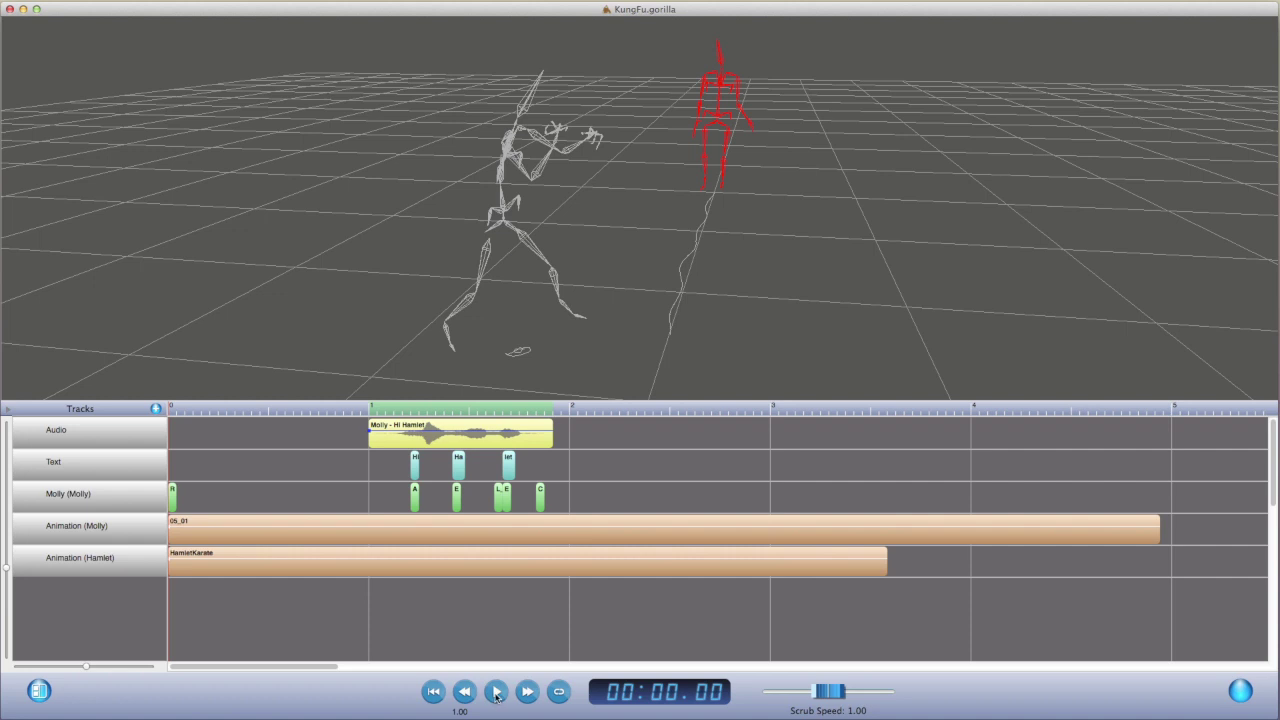
# Raise the Speed of Molly's 05_01 clip, play to confirm it's shorter, and rewind
pyautogui.click(496, 692)
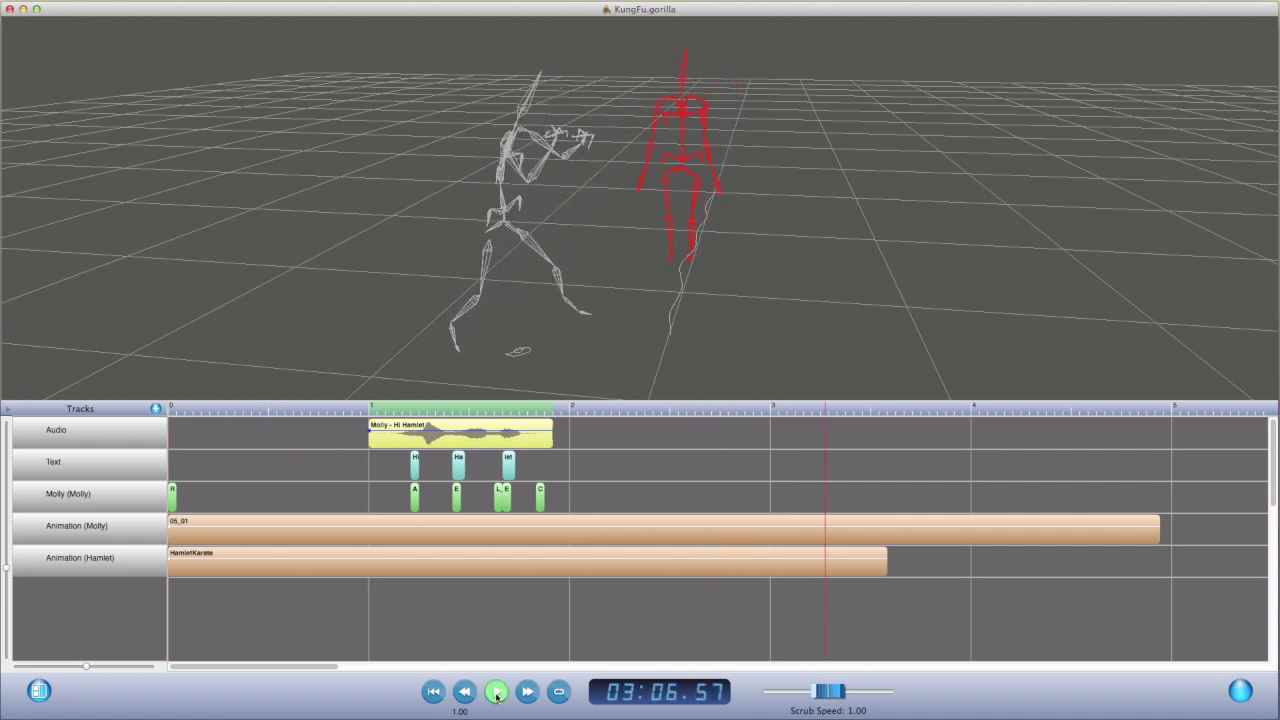
pyautogui.click(231, 537)
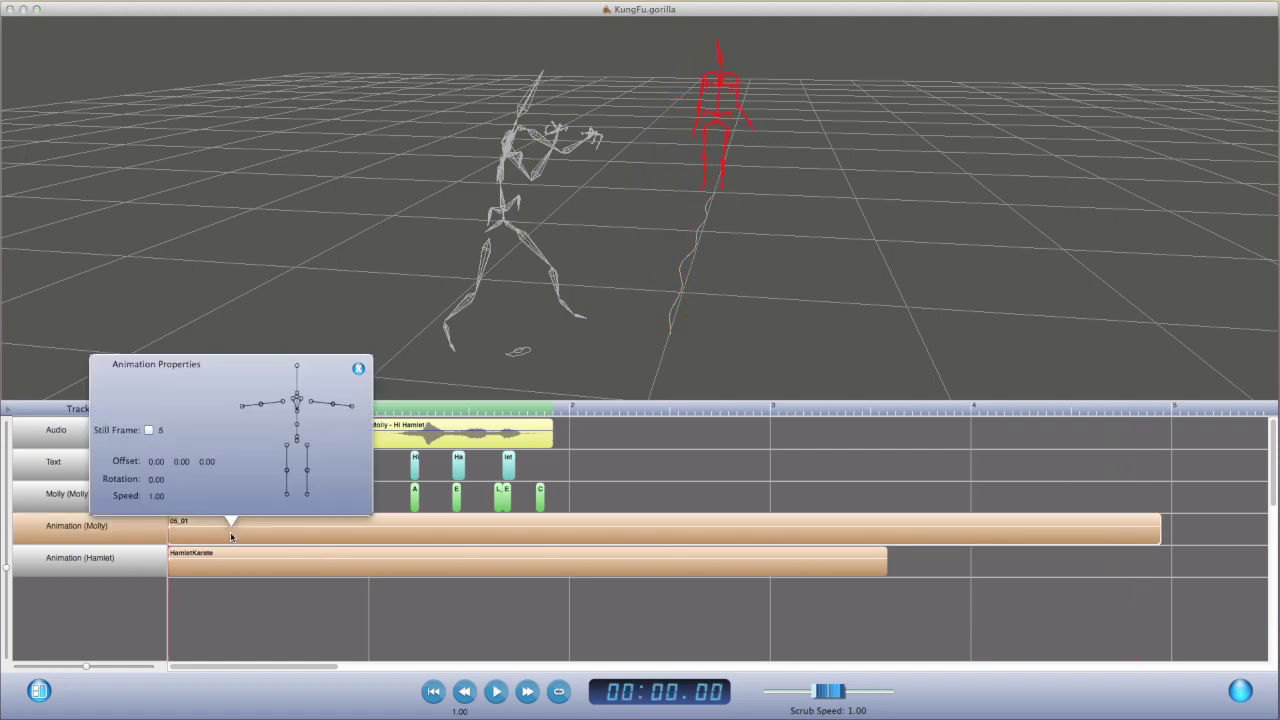
pyautogui.moveTo(159, 497); pyautogui.dragTo(158, 465)
pyautogui.click(497, 692)
pyautogui.click(497, 692)
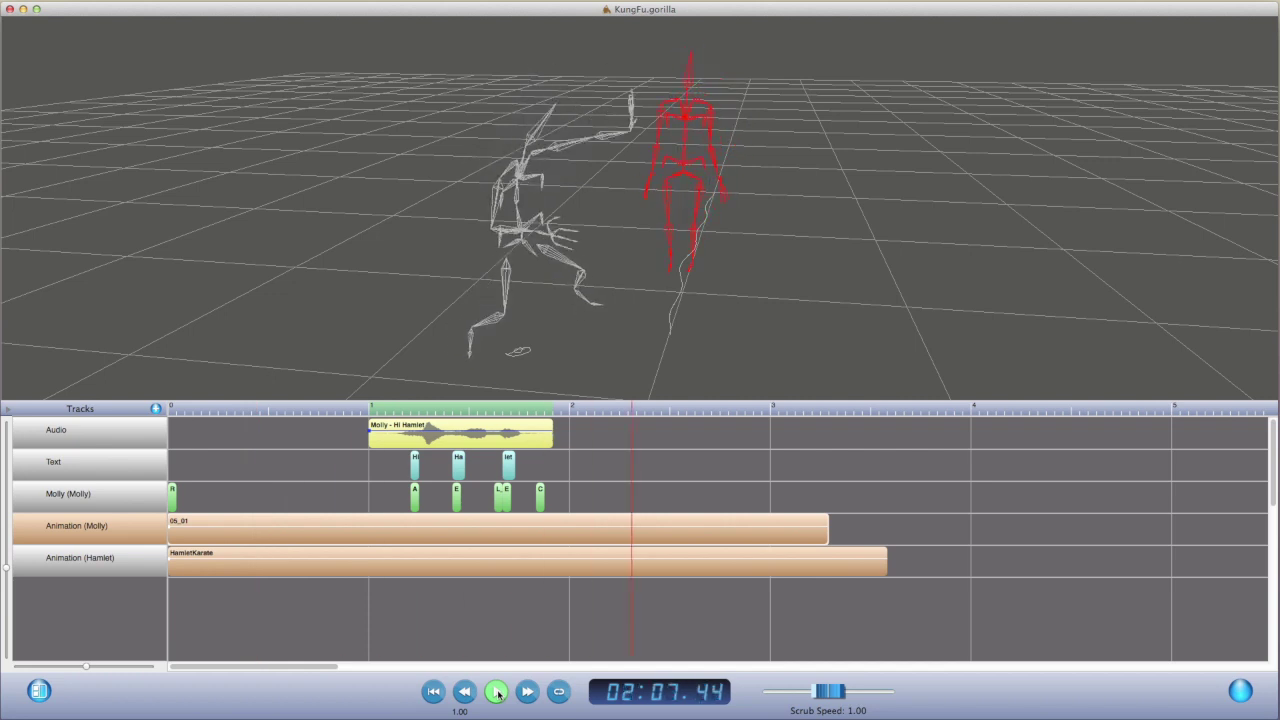
pyautogui.click(497, 692)
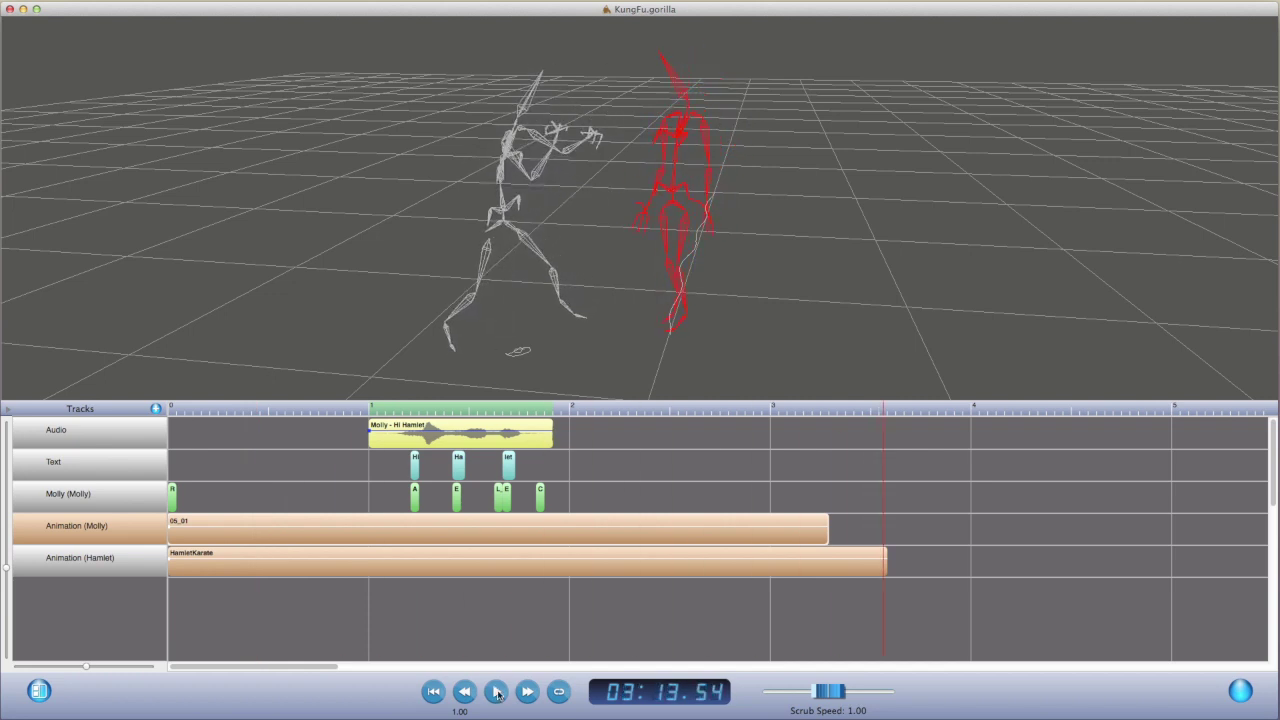
pyautogui.click(433, 692)
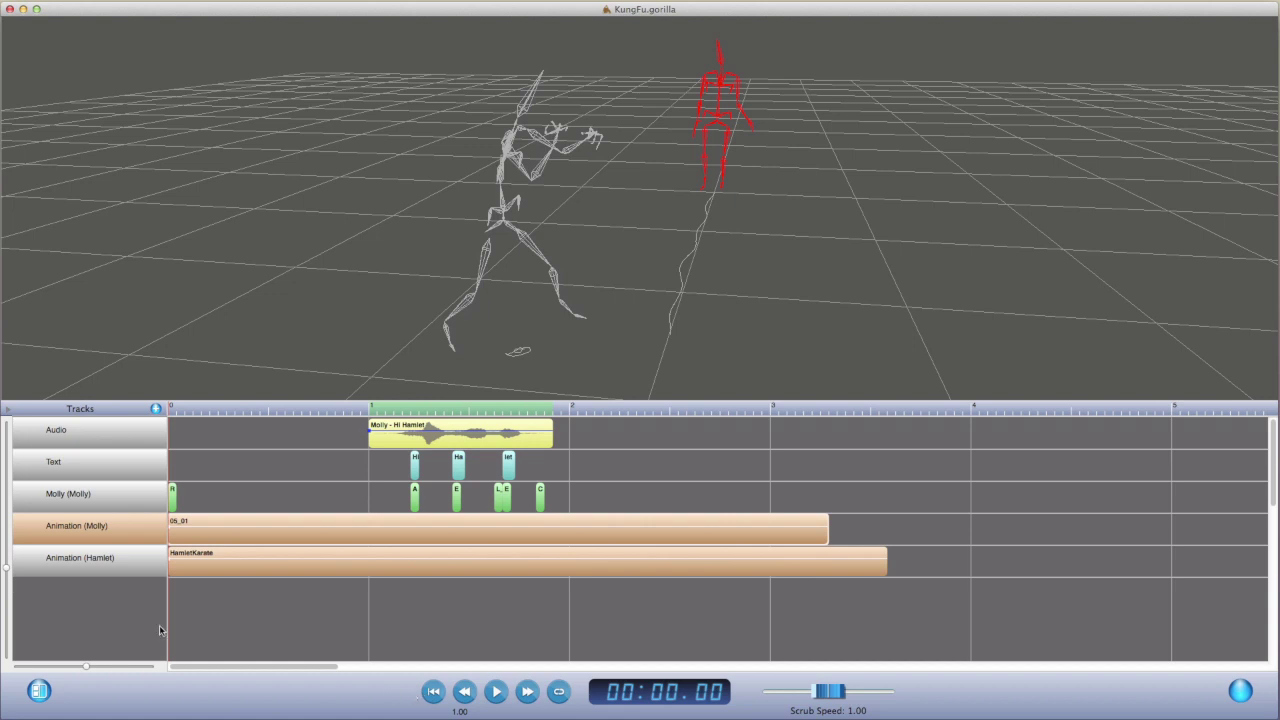
pyautogui.click(155, 411)
# Add a second Molly animation track and load Jeffrey_Wave-Short.bvh onto it
pyautogui.moveTo(200, 460)
pyautogui.click(280, 460)
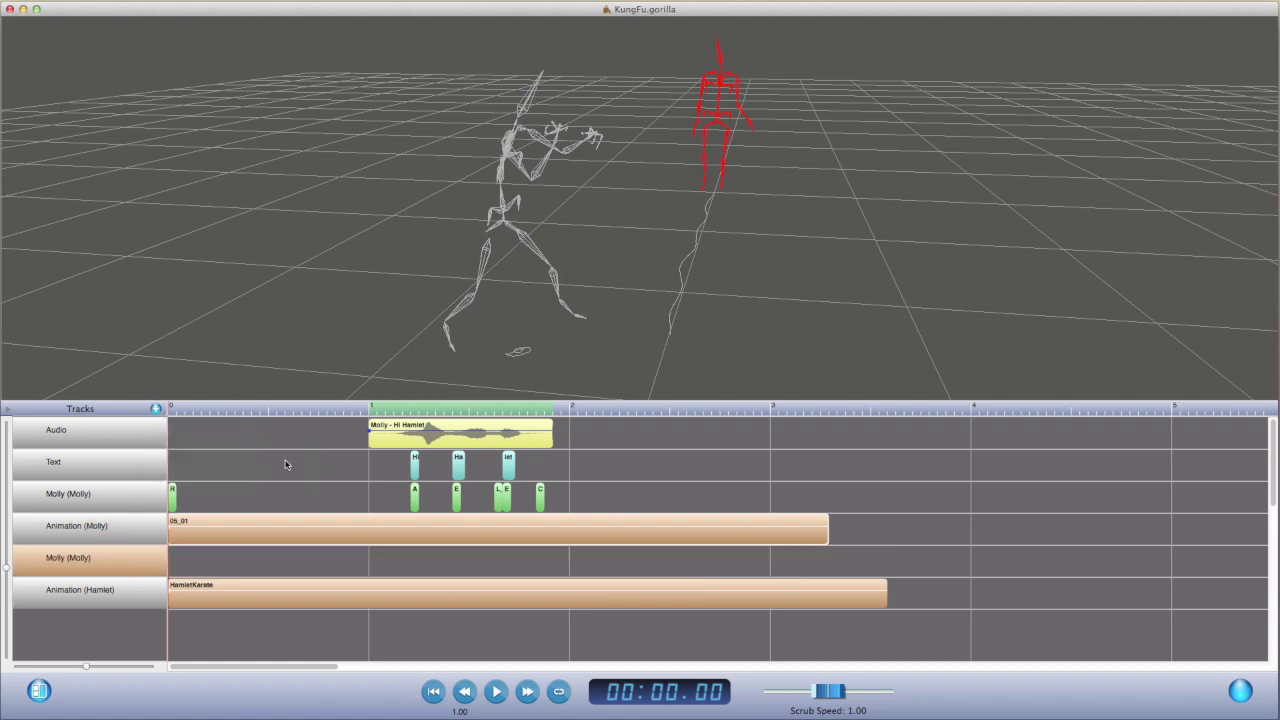
pyautogui.doubleClick(352, 557)
pyautogui.click(403, 102)
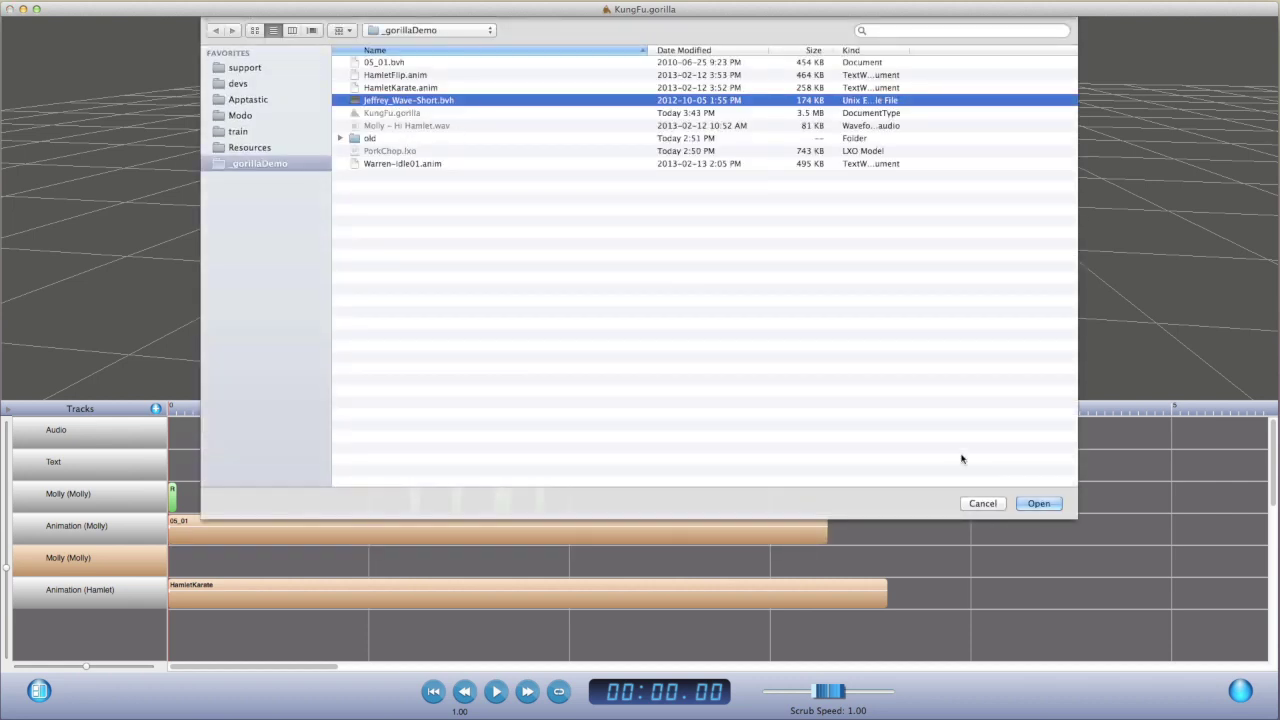
pyautogui.click(1040, 503)
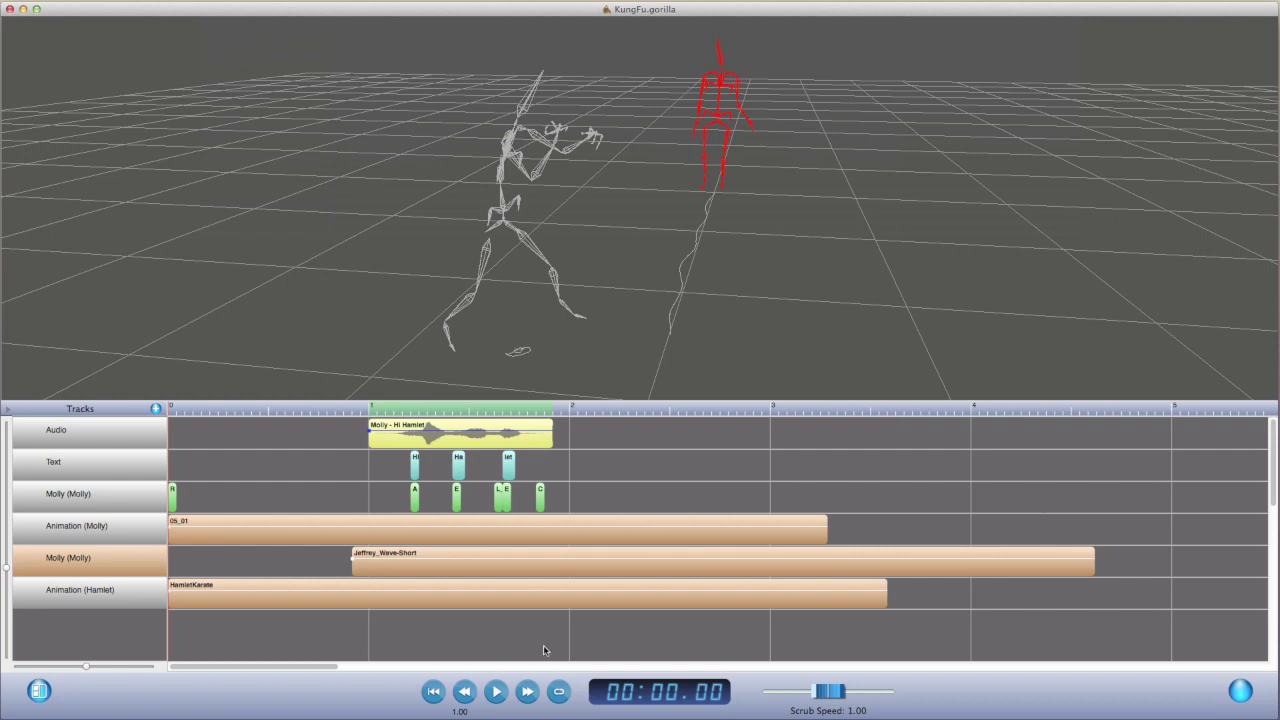
# Preview the wave, trim both ends of the Jeffrey_Wave-Short clip, and move it earlier
pyautogui.click(497, 692)
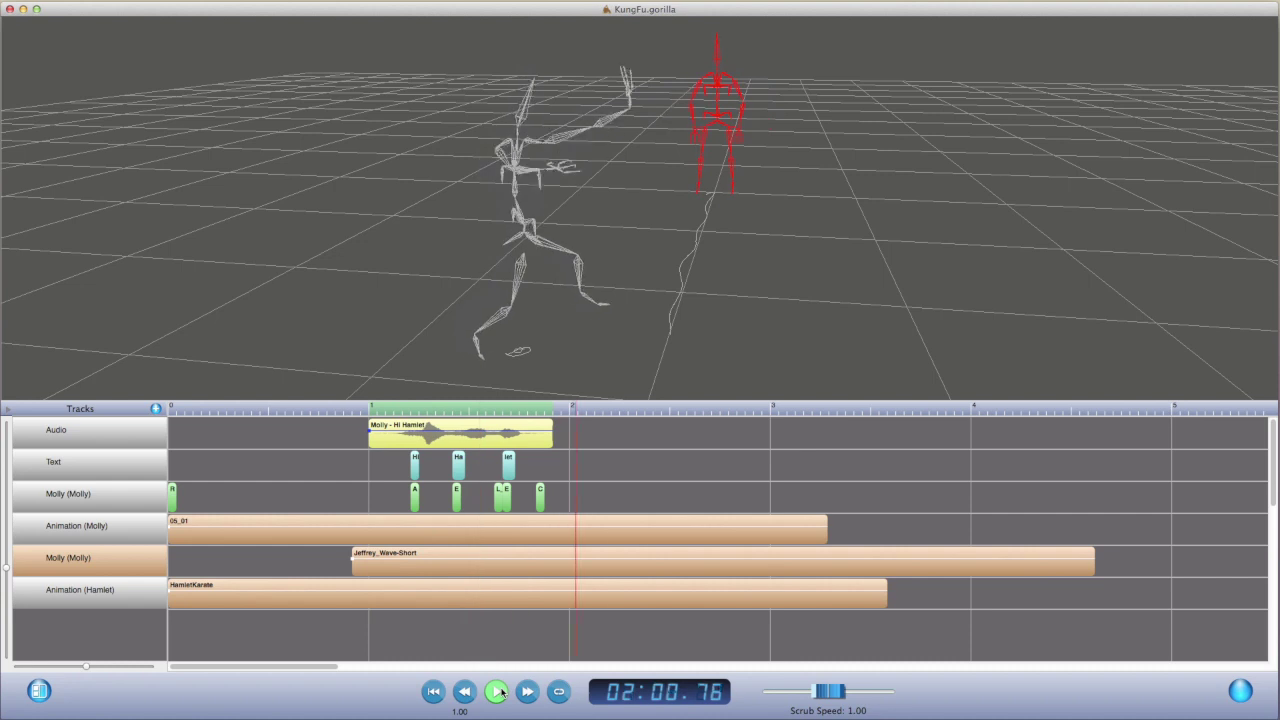
pyautogui.click(497, 692)
pyautogui.click(433, 692)
pyautogui.moveTo(348, 420); pyautogui.dragTo(653, 419)
pyautogui.moveTo(355, 566); pyautogui.dragTo(654, 566)
pyautogui.click(703, 411)
pyautogui.moveTo(723, 411); pyautogui.dragTo(921, 412)
pyautogui.moveTo(1091, 567); pyautogui.dragTo(919, 583)
pyautogui.moveTo(836, 568); pyautogui.dragTo(466, 570)
# Lower the Jeffrey_Wave-Short clip's end envelope so the wave fades out, then rewind
pyautogui.click(466, 575)
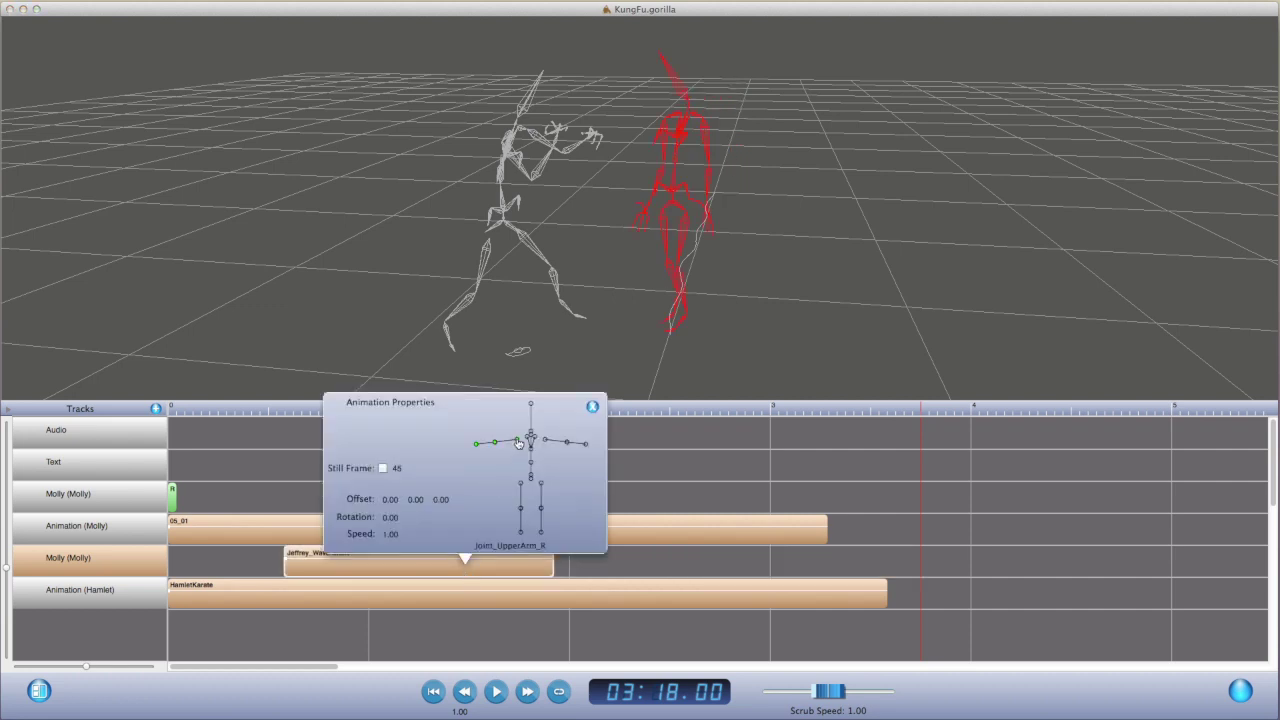
pyautogui.click(405, 642)
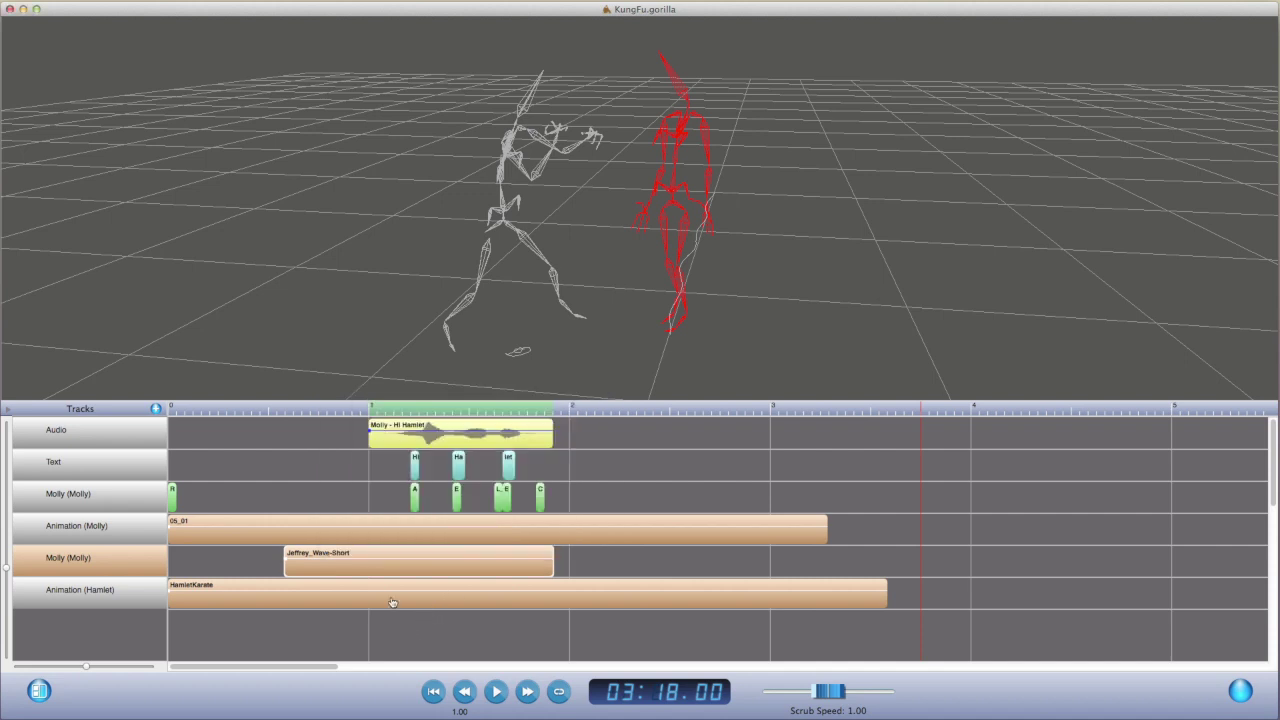
pyautogui.moveTo(294, 408); pyautogui.dragTo(352, 417)
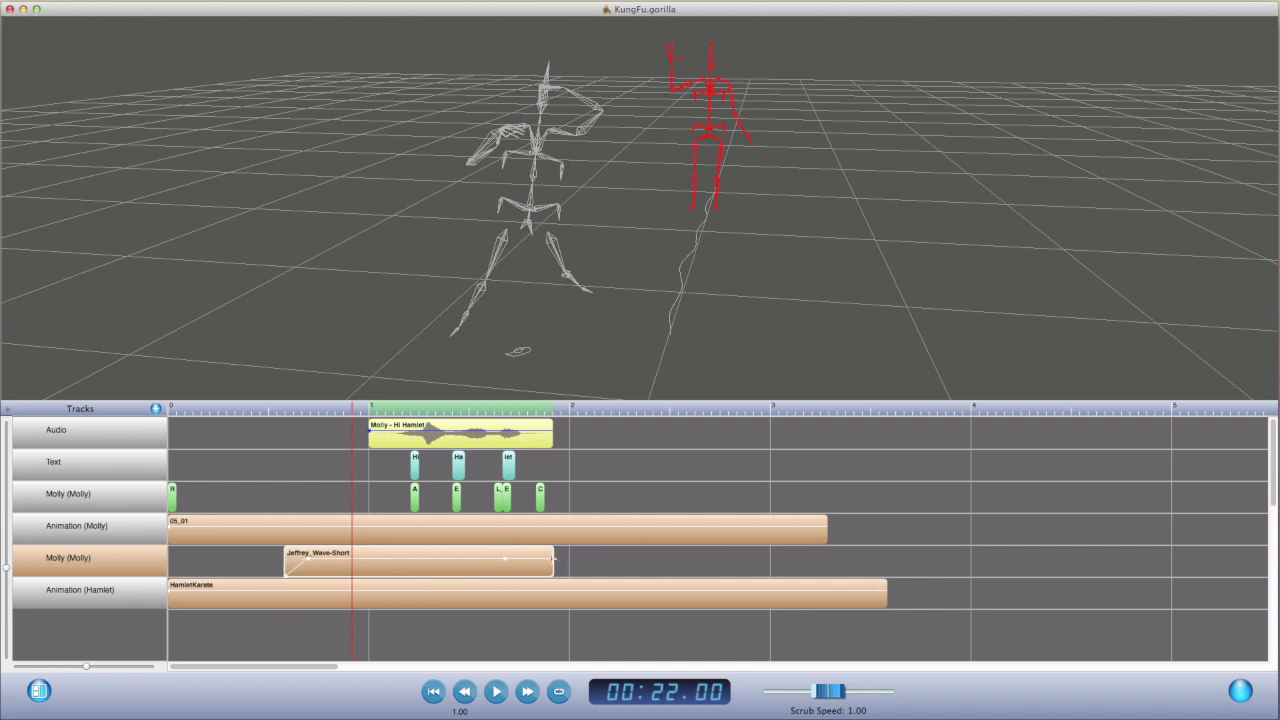
pyautogui.moveTo(552, 558); pyautogui.dragTo(555, 587)
pyautogui.click(433, 692)
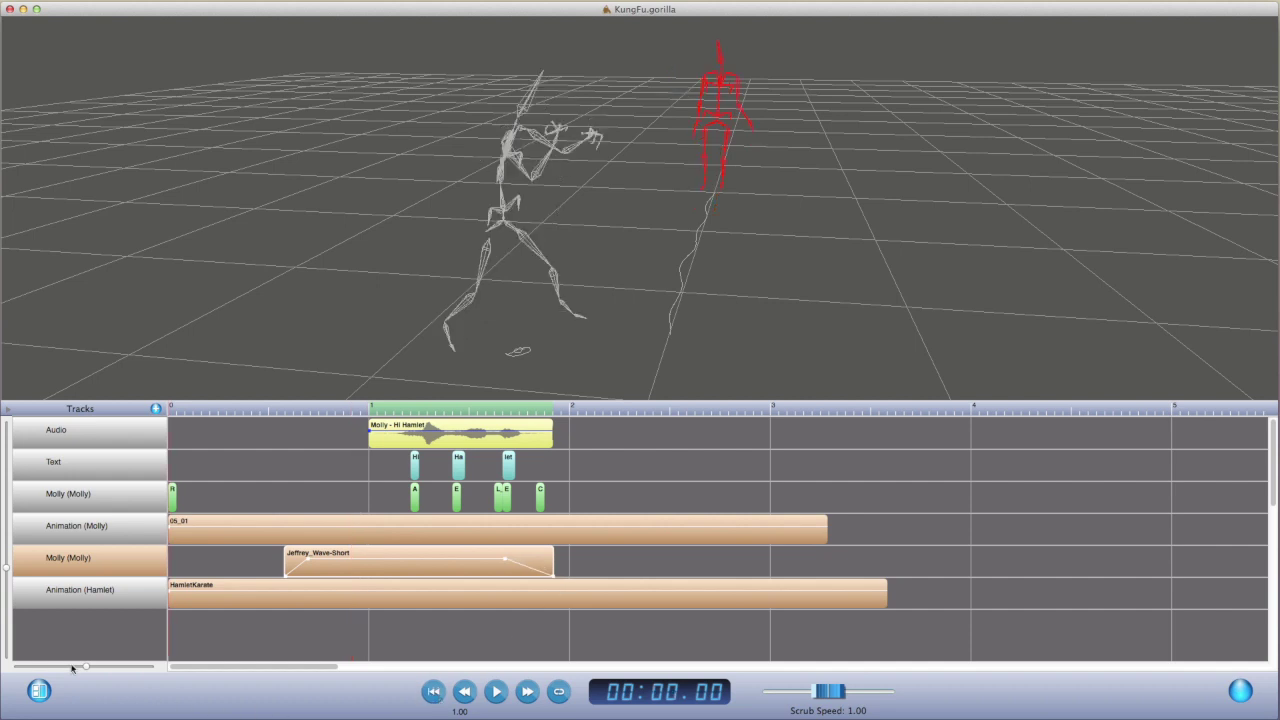
# Play the scene with the blended wave, then open the KungFu Full.gorilla project
pyautogui.click(101, 500)
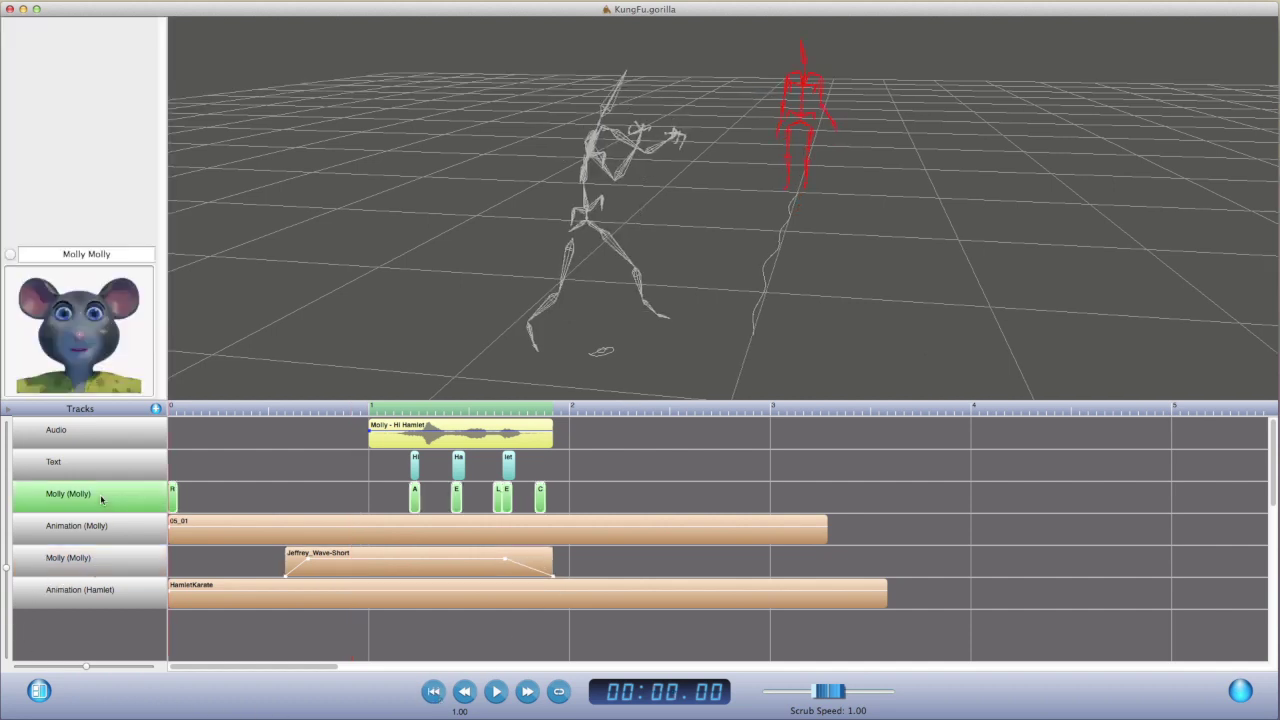
pyautogui.click(497, 692)
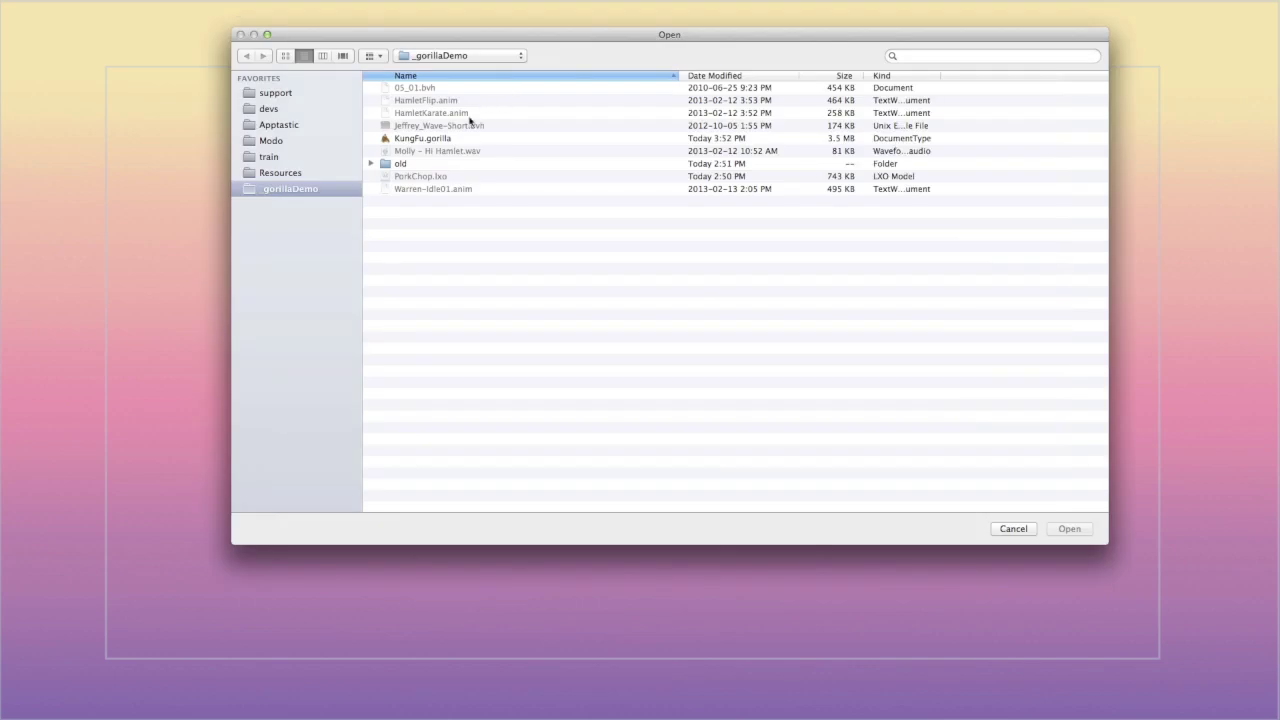
pyautogui.click(420, 139)
pyautogui.click(1067, 527)
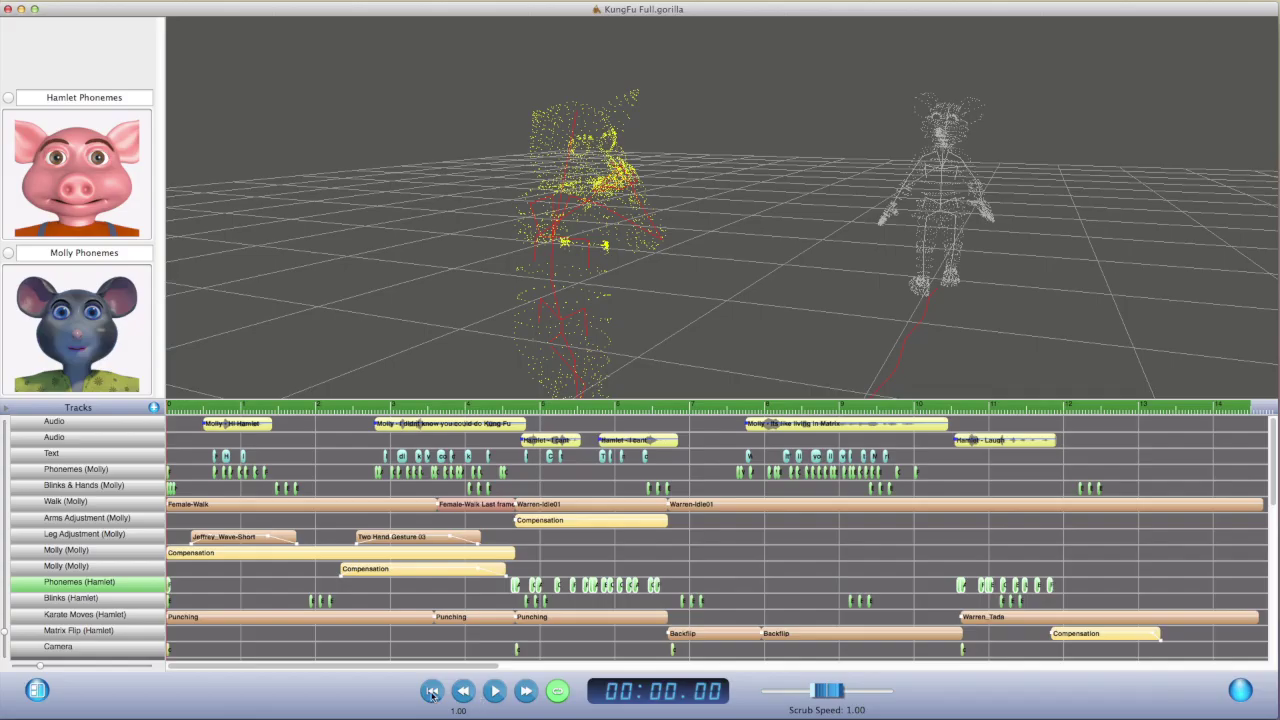
# Play through the complete KungFu scene
pyautogui.click(494, 691)
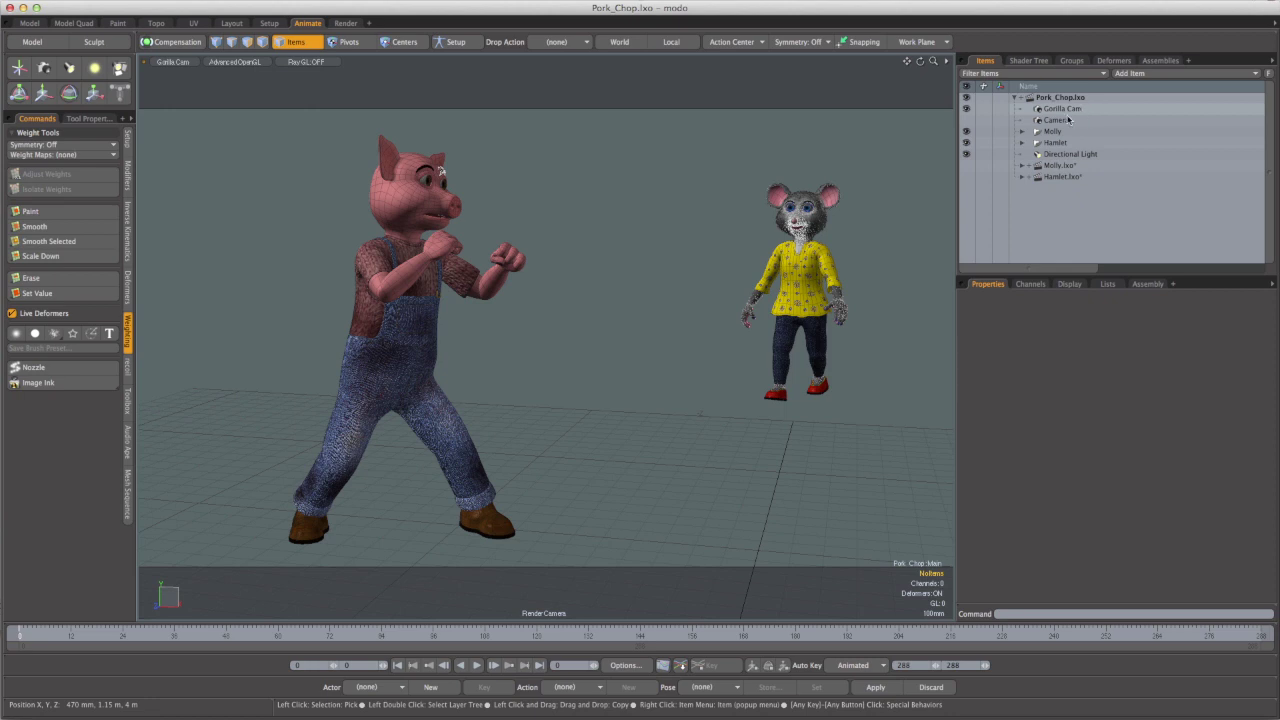
# Disable the Molly and Hamlet shader groups in the Shader Tree
pyautogui.click(1028, 62)
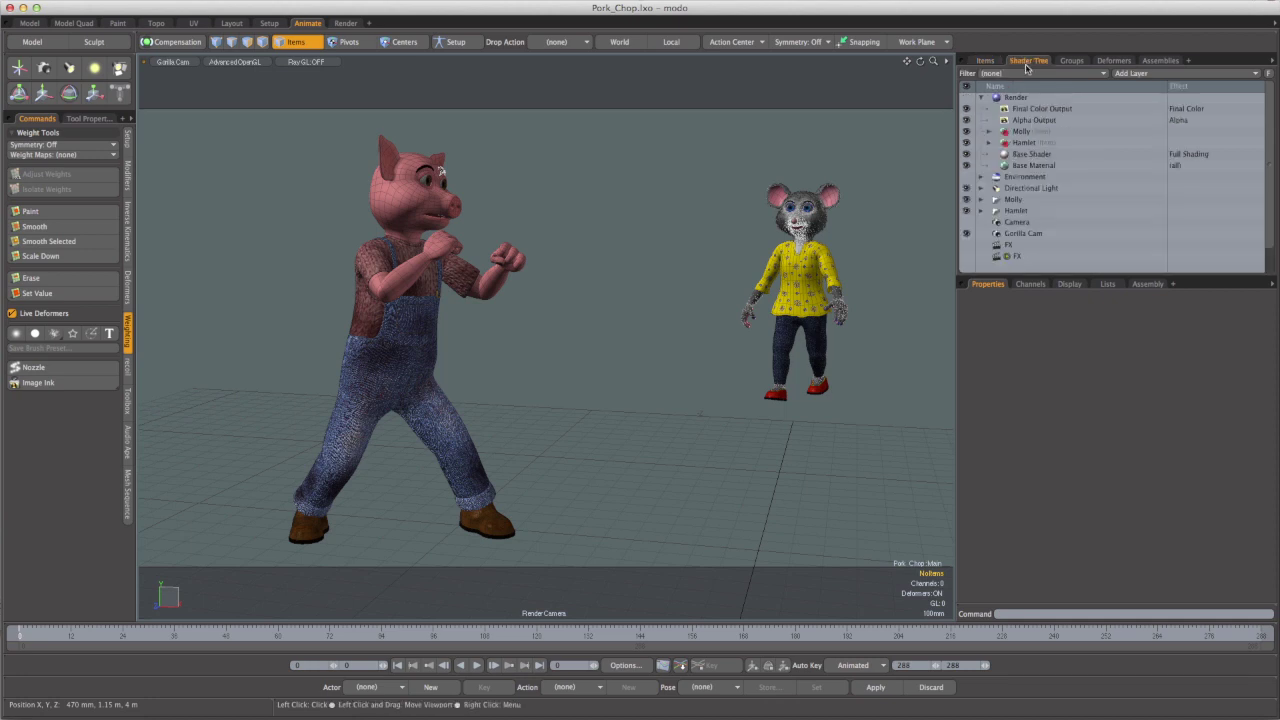
pyautogui.click(966, 135)
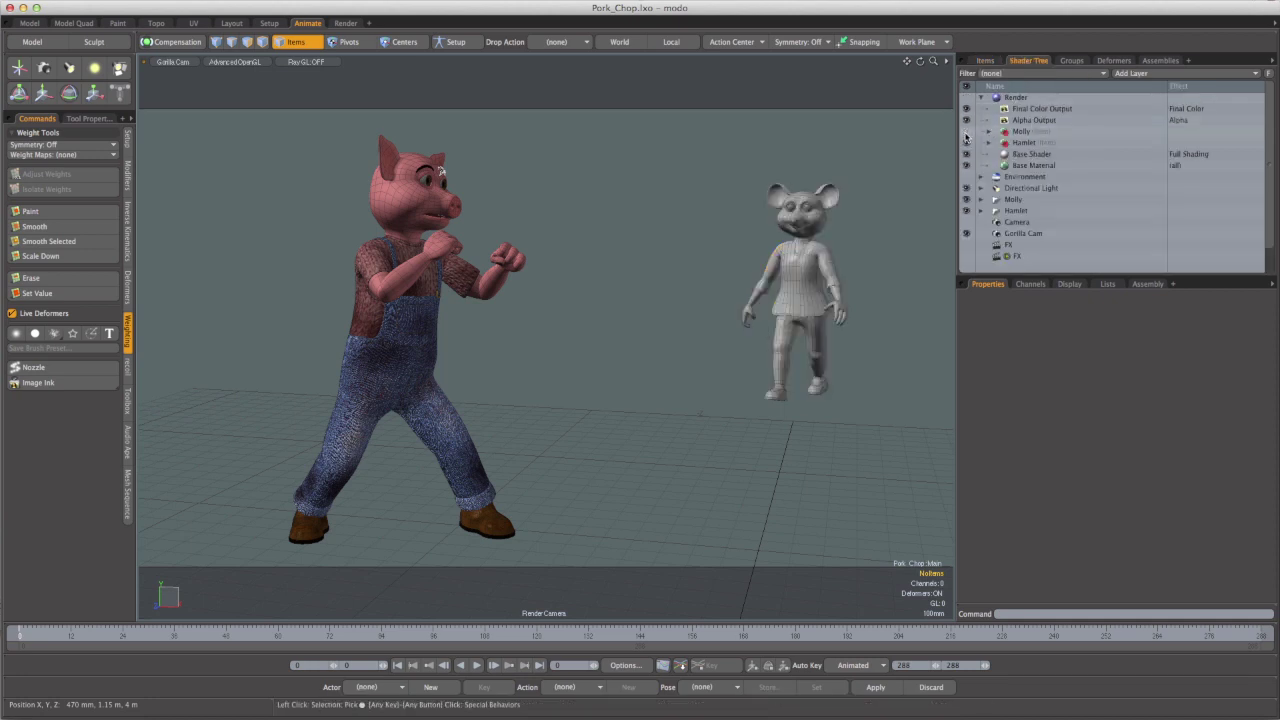
pyautogui.click(966, 143)
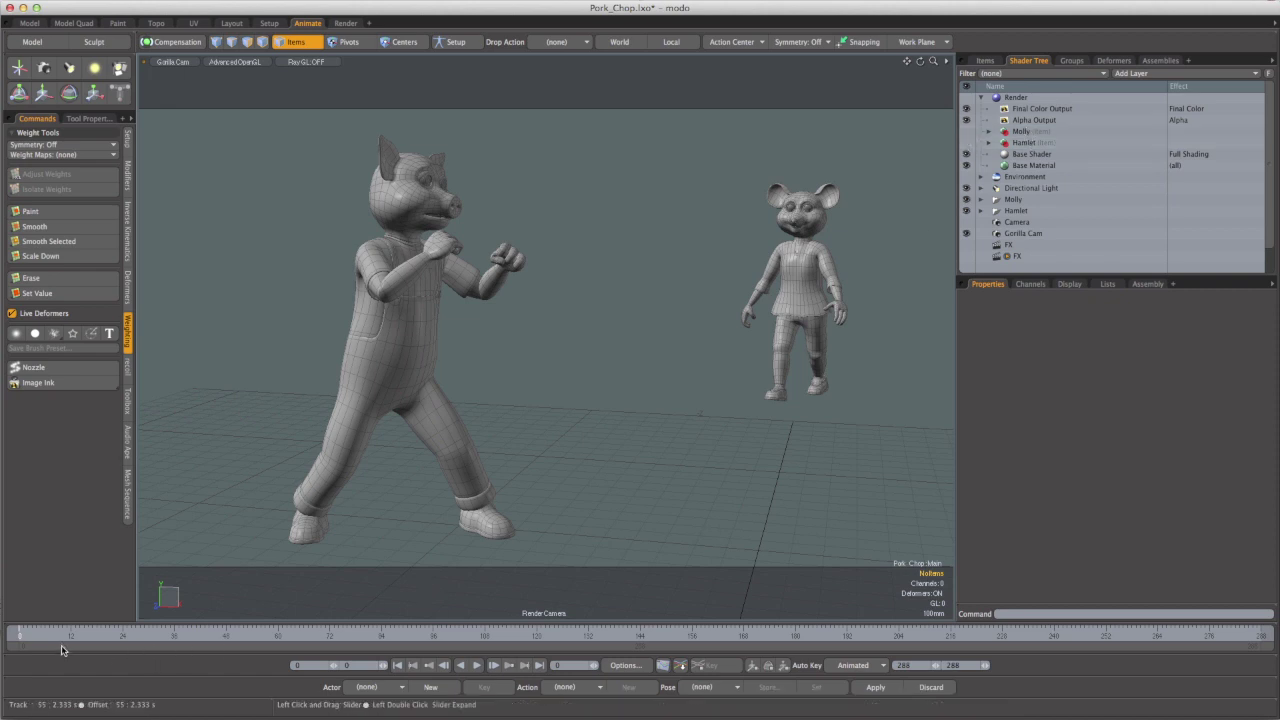
# Scrub the Gorilla Cam animation through to the last frame, 288
pyautogui.moveTo(20, 633)
pyautogui.mouseDown()
pyautogui.moveTo(735, 633)
pyautogui.moveTo(757, 651)
pyautogui.mouseUp()
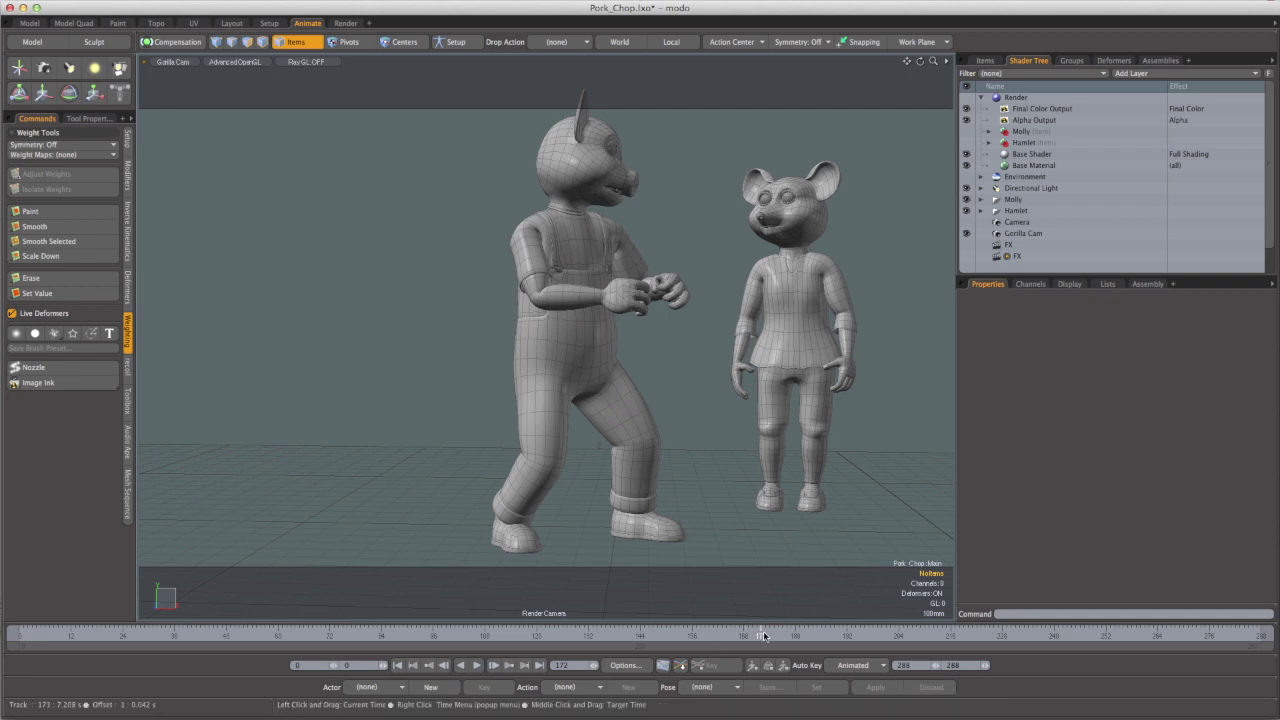
pyautogui.moveTo(761, 636); pyautogui.dragTo(1262, 636)
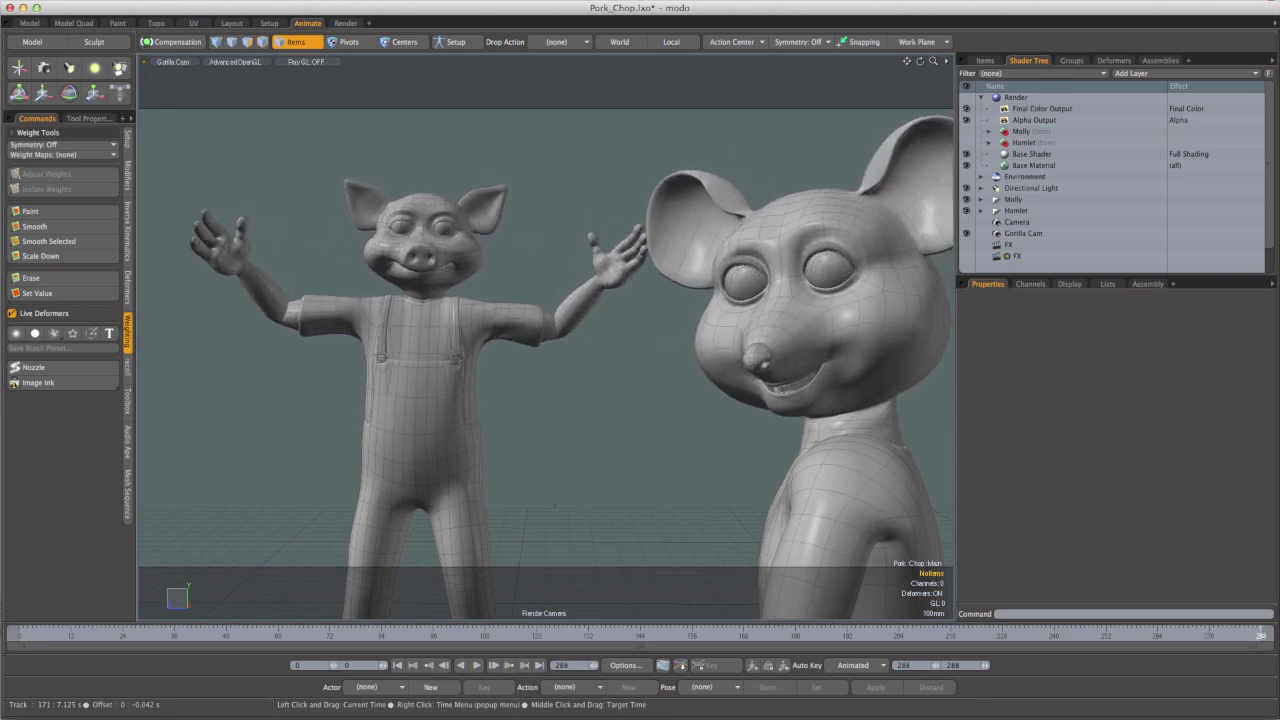
# Play Molly and Hamlet's animation from frame 0, stop it, and rewind to frame 0
pyautogui.click(398, 666)
pyautogui.click(477, 666)
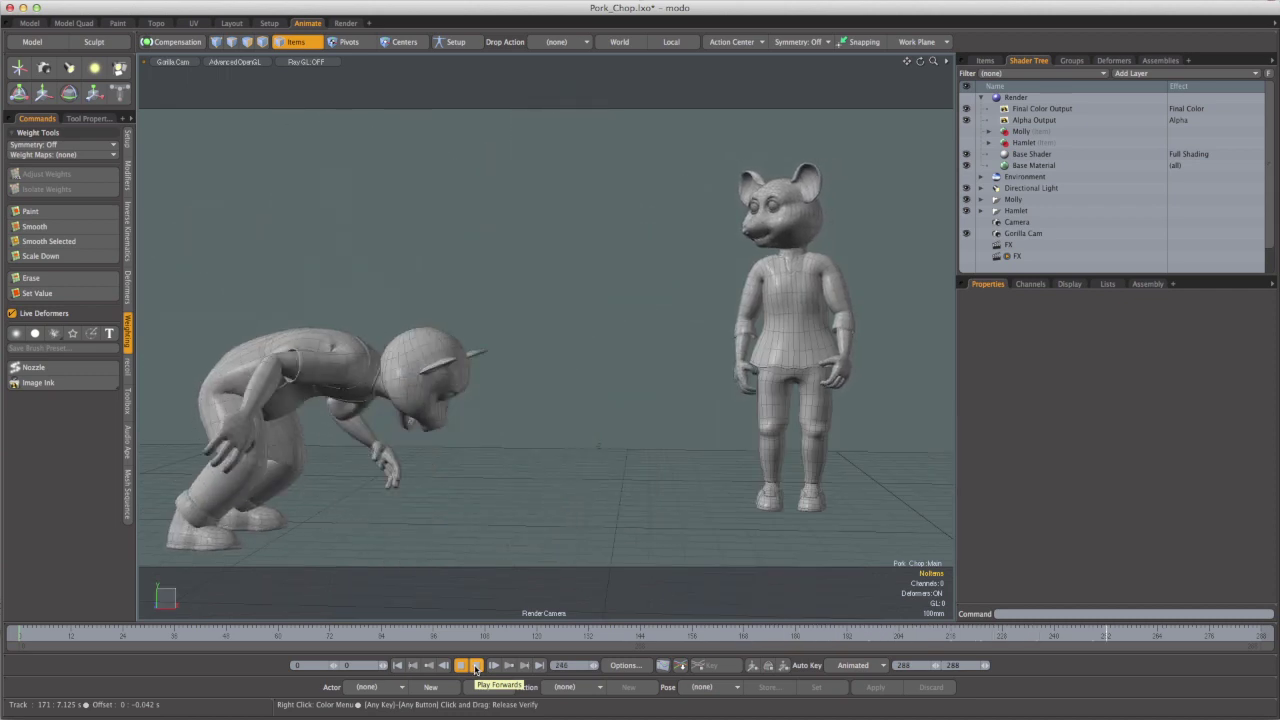
pyautogui.click(475, 668)
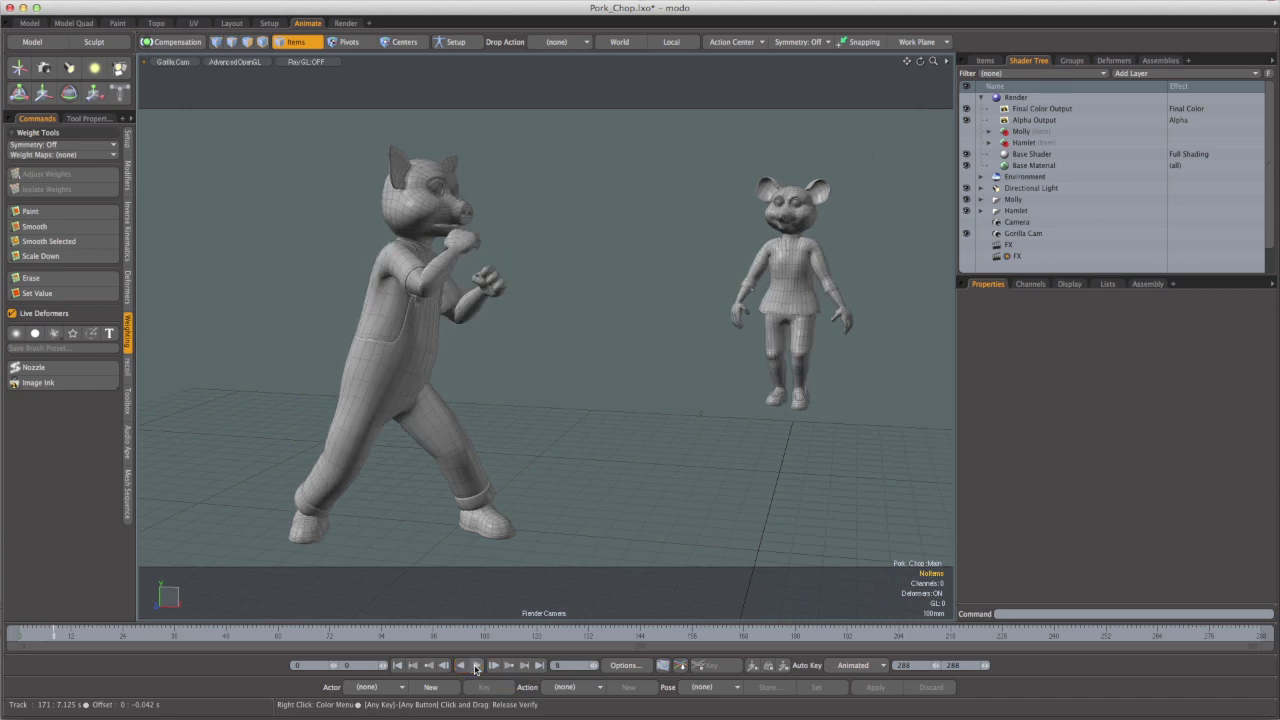
pyautogui.click(397, 666)
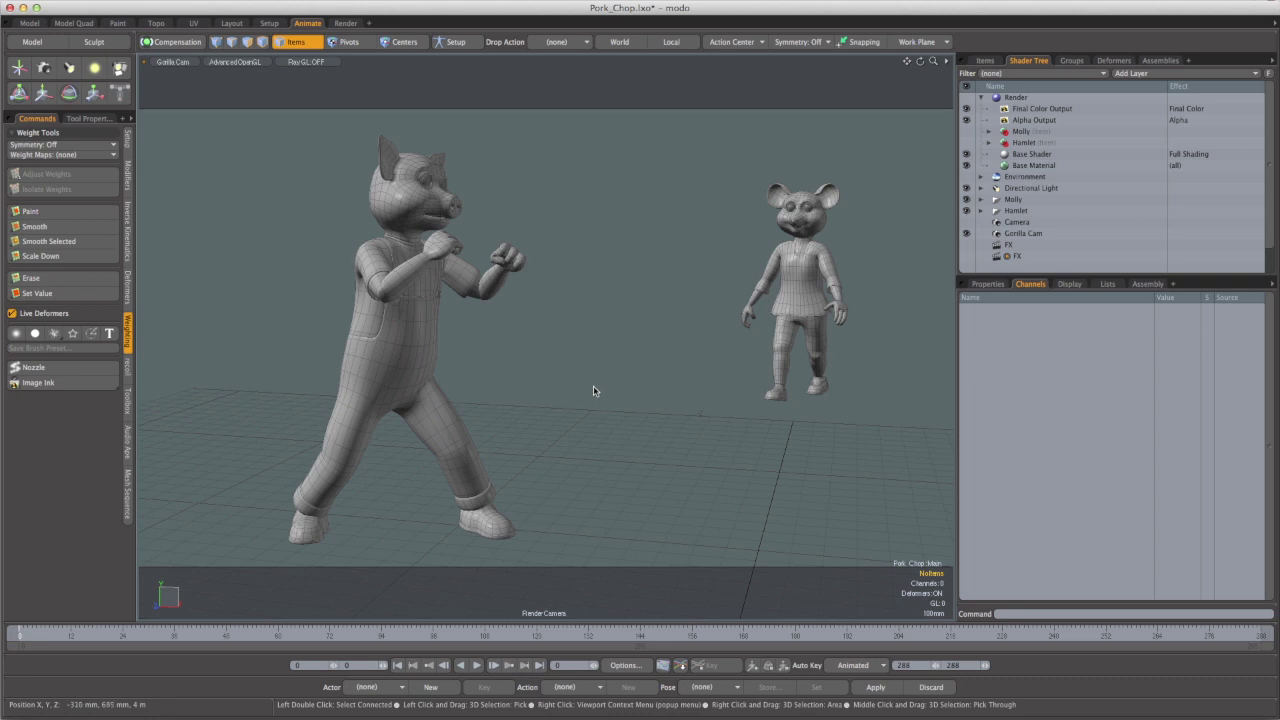
# Expand Molly's rig items in the Items list and switch the viewport to Perspective
pyautogui.click(985, 61)
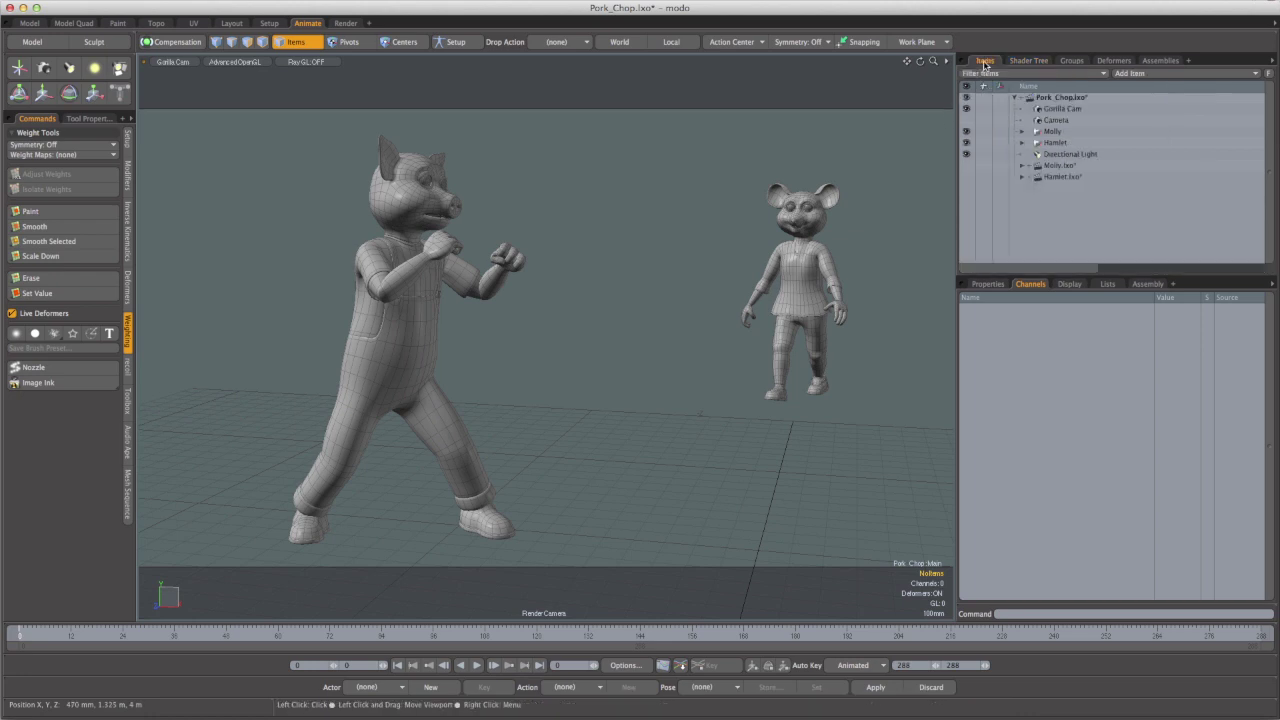
pyautogui.click(1022, 131)
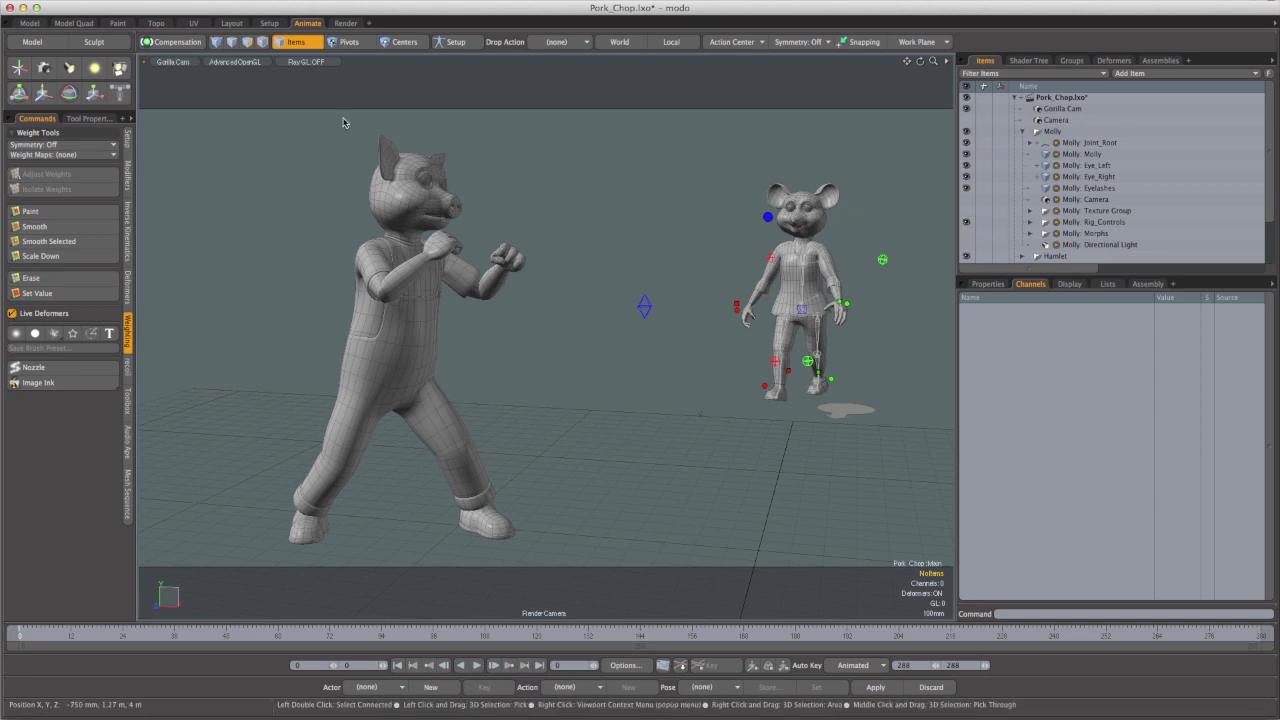
pyautogui.click(176, 62)
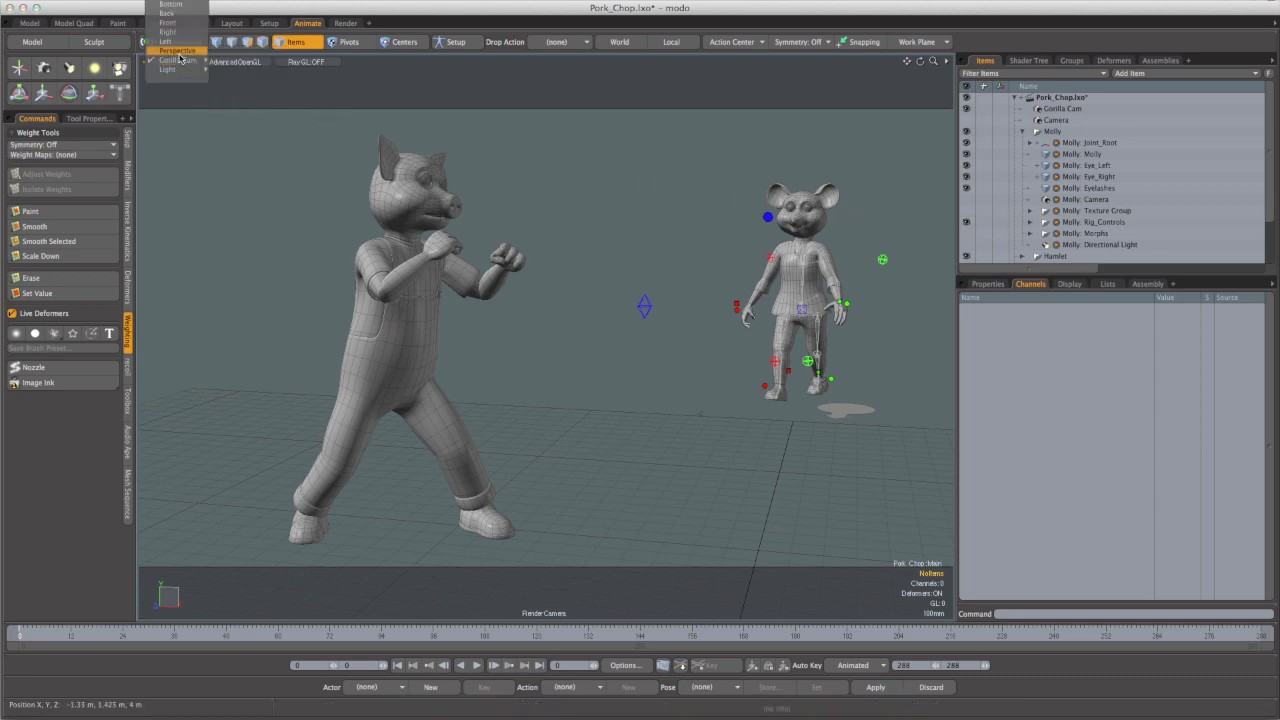
pyautogui.click(181, 56)
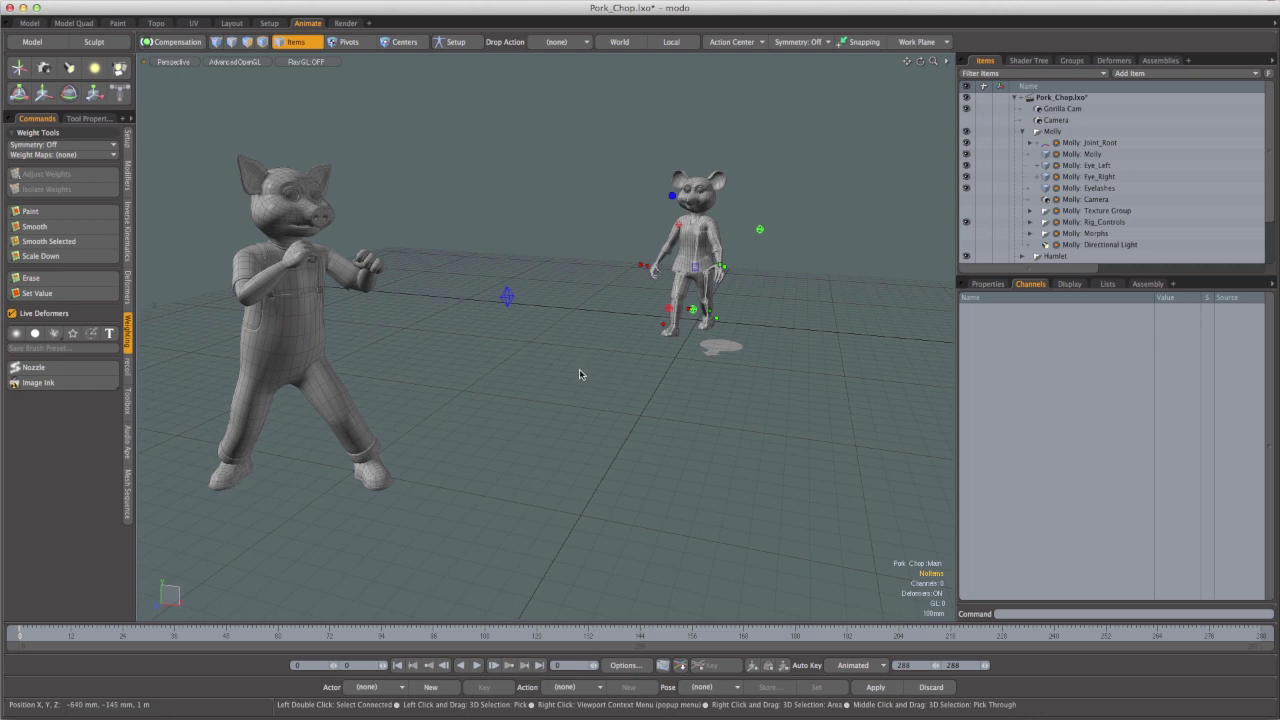
# Zoom in on Molly and scrub to frame 36 to review her left hand
pyautogui.press('alt')
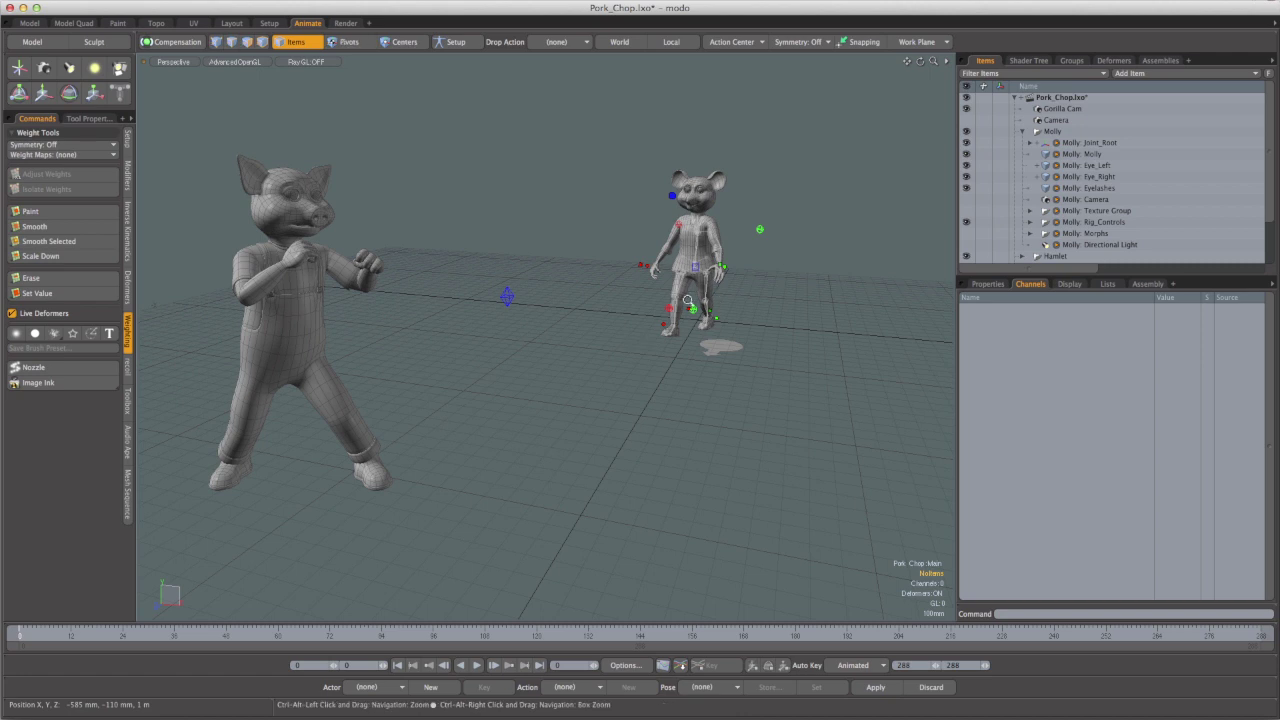
pyautogui.keyDown('ctrl'); pyautogui.keyDown('alt'); pyautogui.moveTo(703, 287); pyautogui.dragTo(690, 332); pyautogui.keyUp('alt'); pyautogui.keyUp('ctrl')
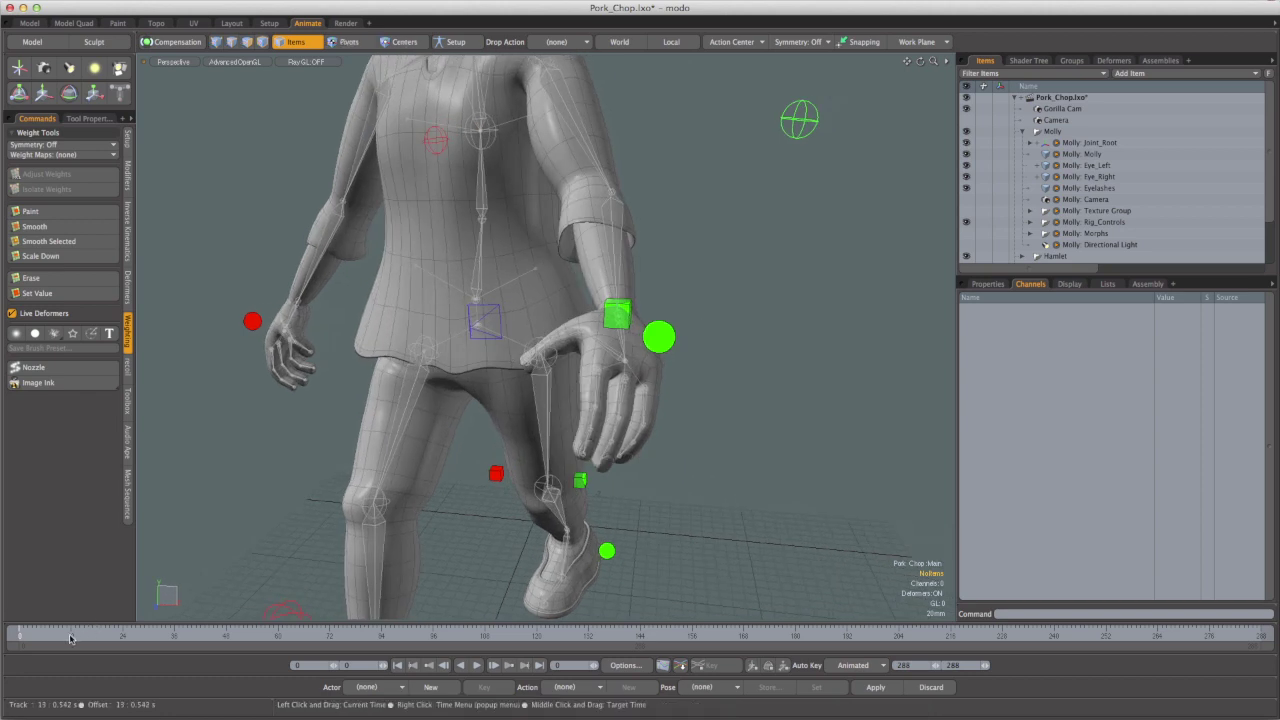
pyautogui.moveTo(20, 633); pyautogui.dragTo(66, 633)
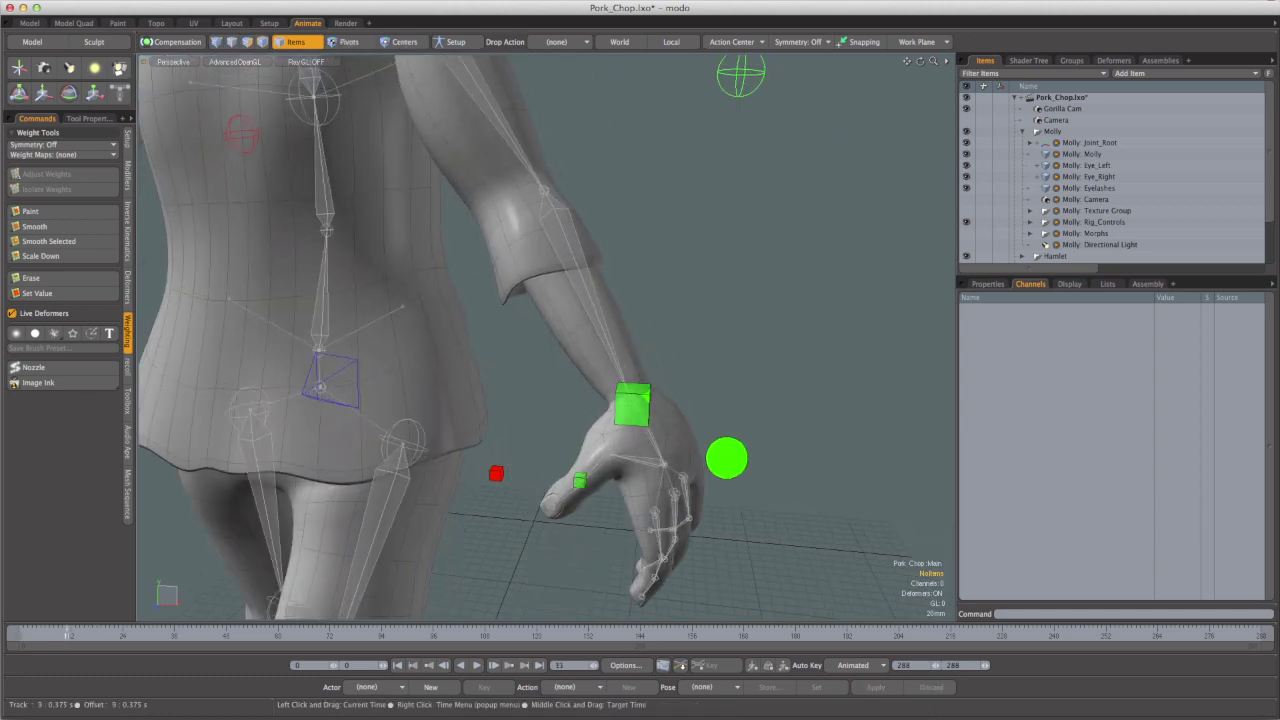
pyautogui.press('Home')
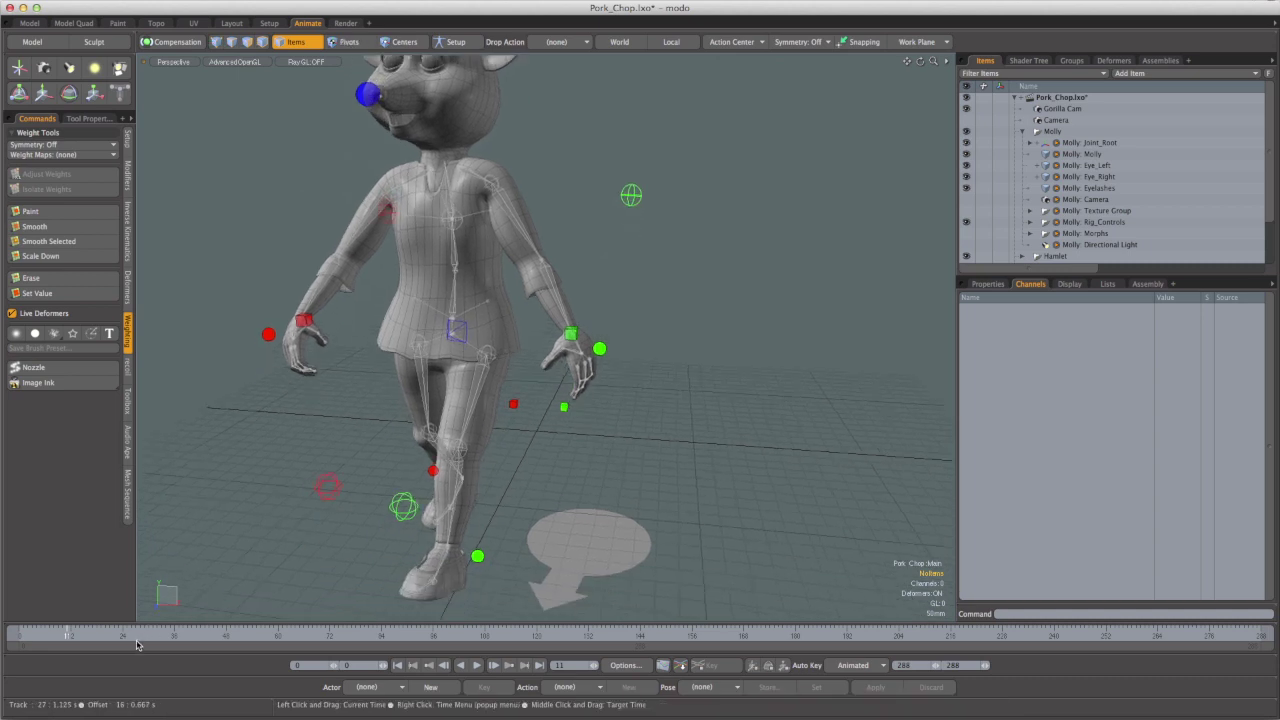
pyautogui.click(174, 633)
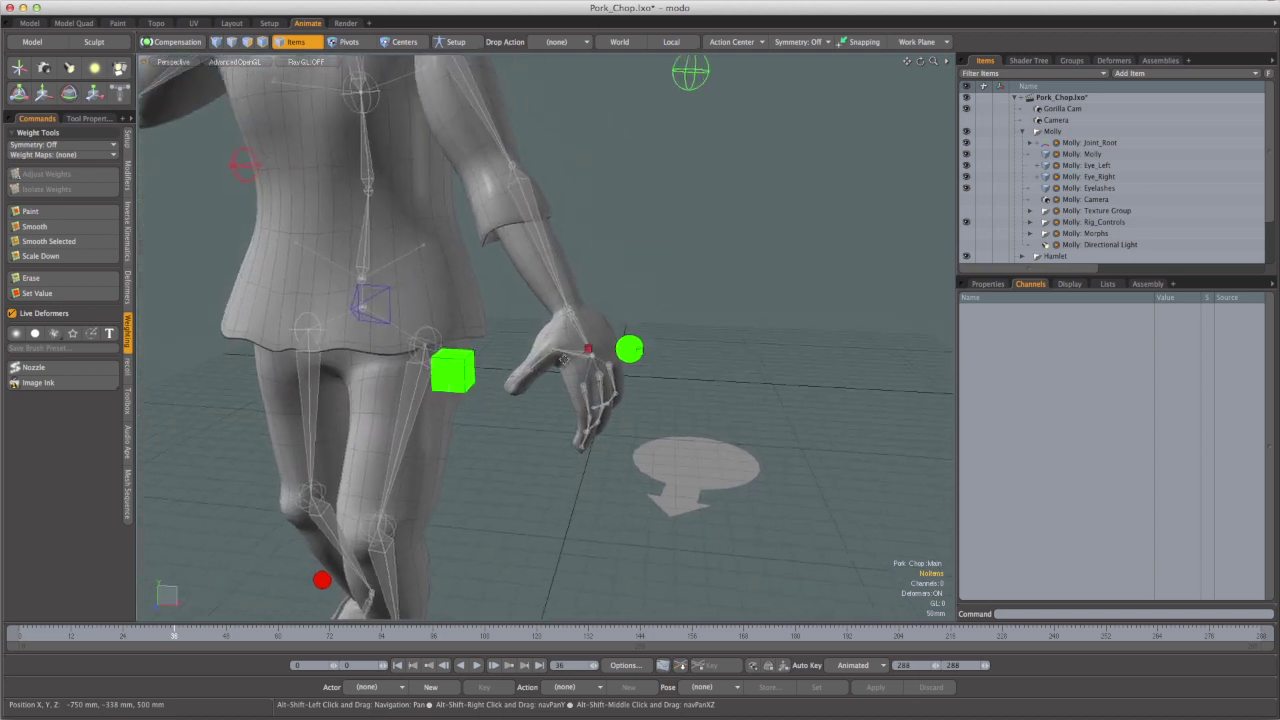
pyautogui.scroll(-2, 560, 365)
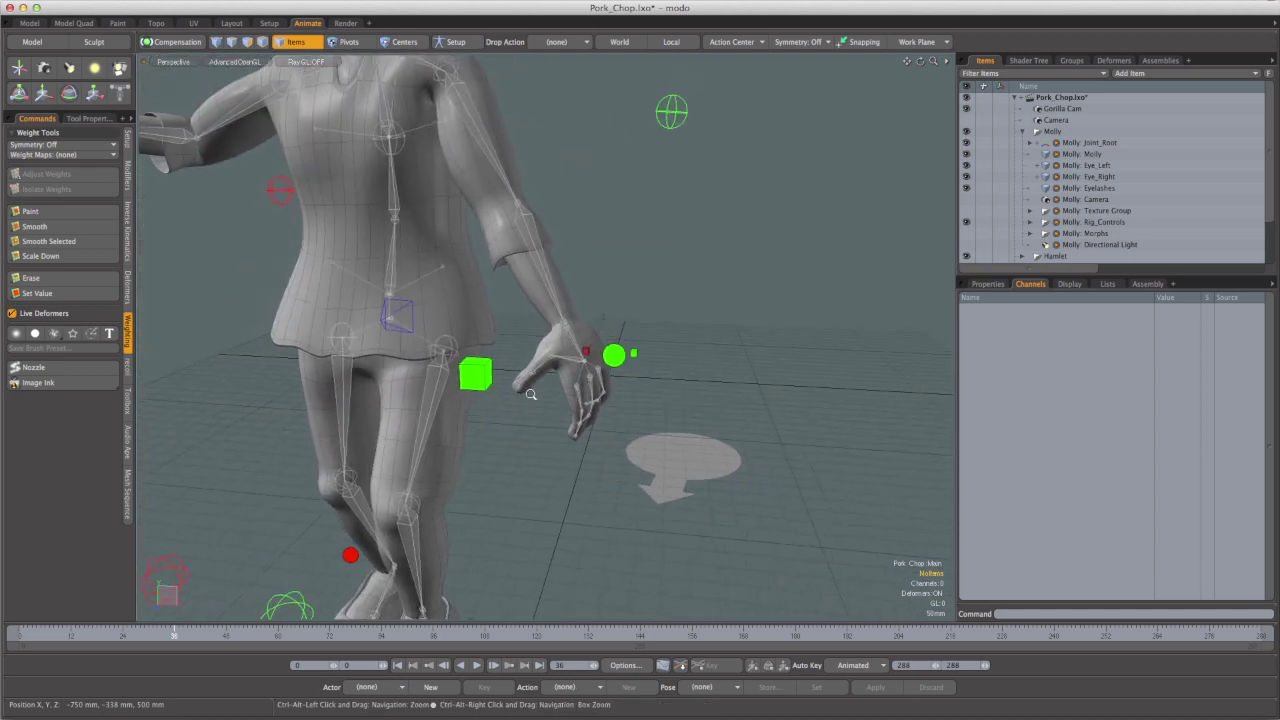
# Select Molly's left-hand rig control at frame 27 and bring up its finger sliders
pyautogui.click(613, 356)
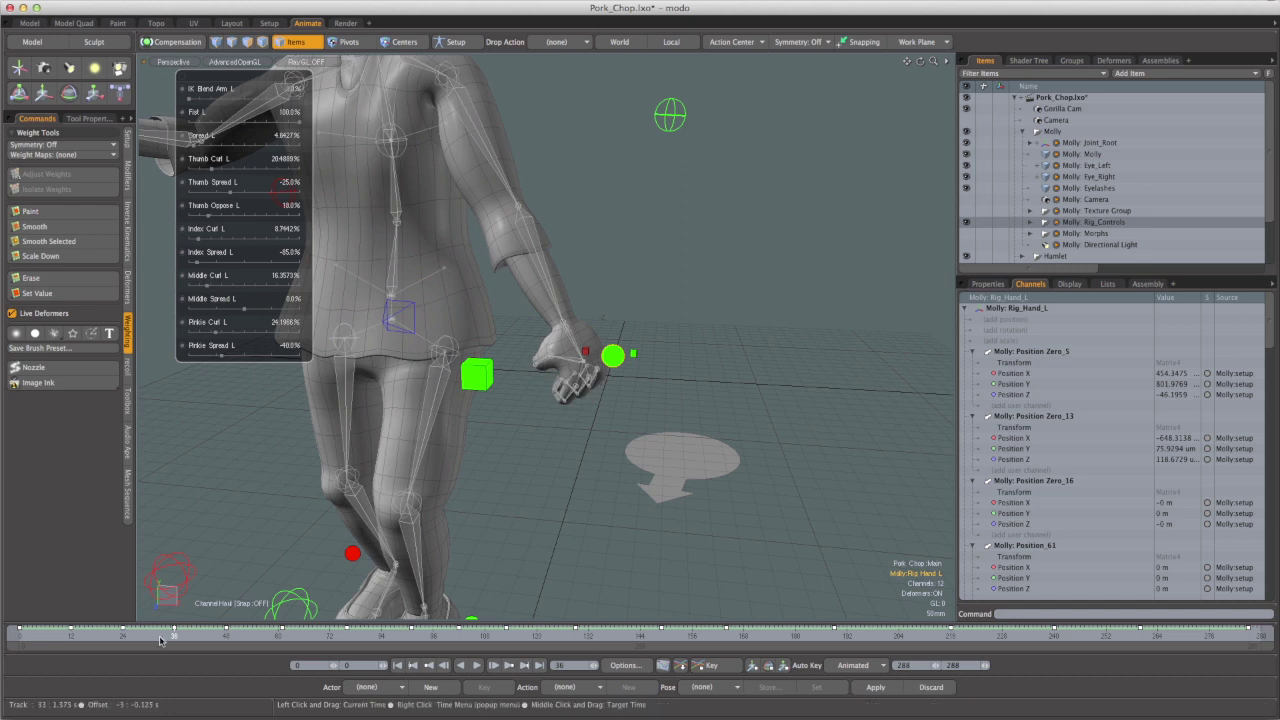
pyautogui.moveTo(174, 638)
pyautogui.mouseDown()
pyautogui.moveTo(113, 636)
pyautogui.moveTo(205, 636)
pyautogui.moveTo(152, 636)
pyautogui.mouseUp()
pyautogui.press('h')
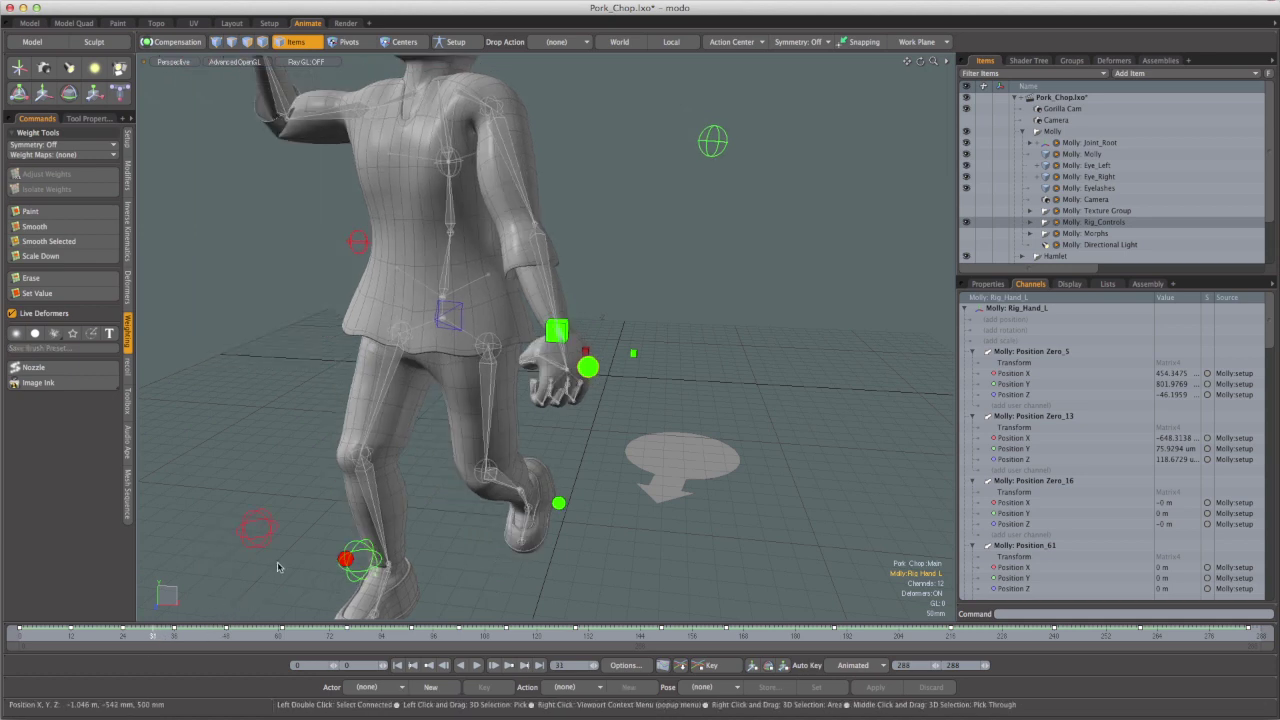
pyautogui.keyDown('ctrl'); pyautogui.keyDown('alt'); pyautogui.moveTo(531, 391); pyautogui.dragTo(503, 382); pyautogui.keyUp('alt'); pyautogui.keyUp('ctrl')
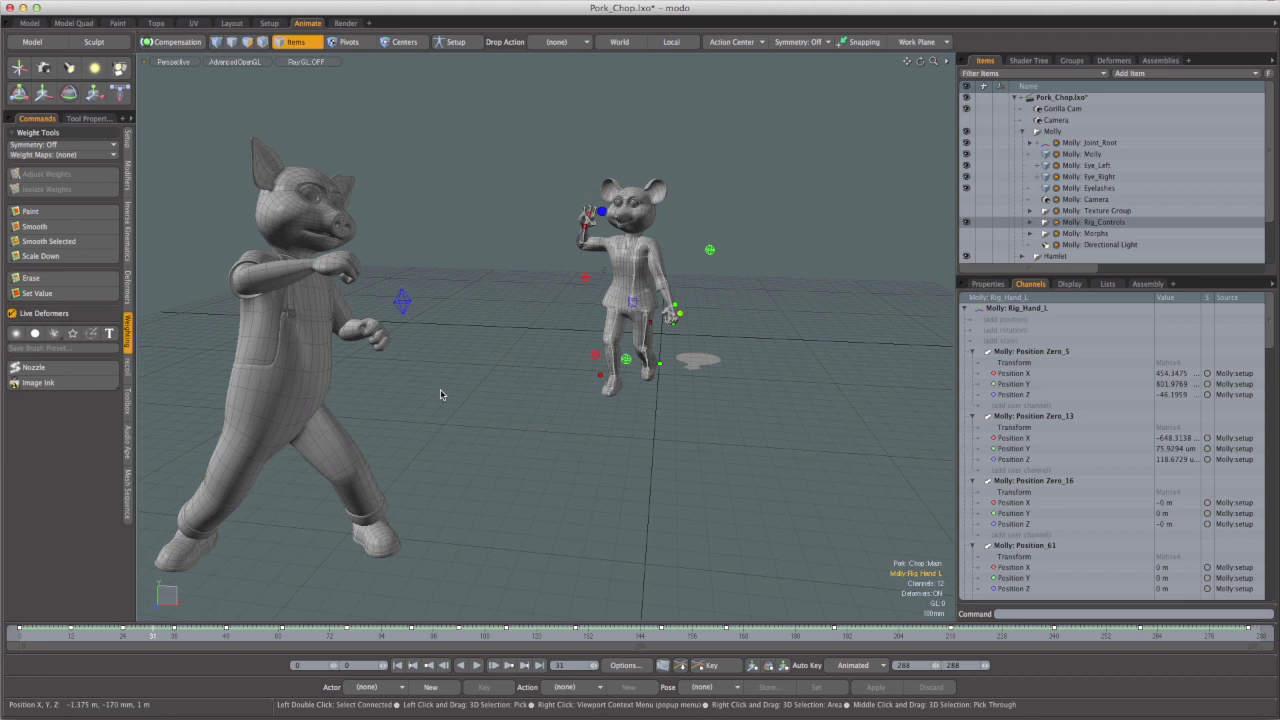
# Move Molly's head-direction target sideways and upward so her head turns toward it
pyautogui.click(403, 300)
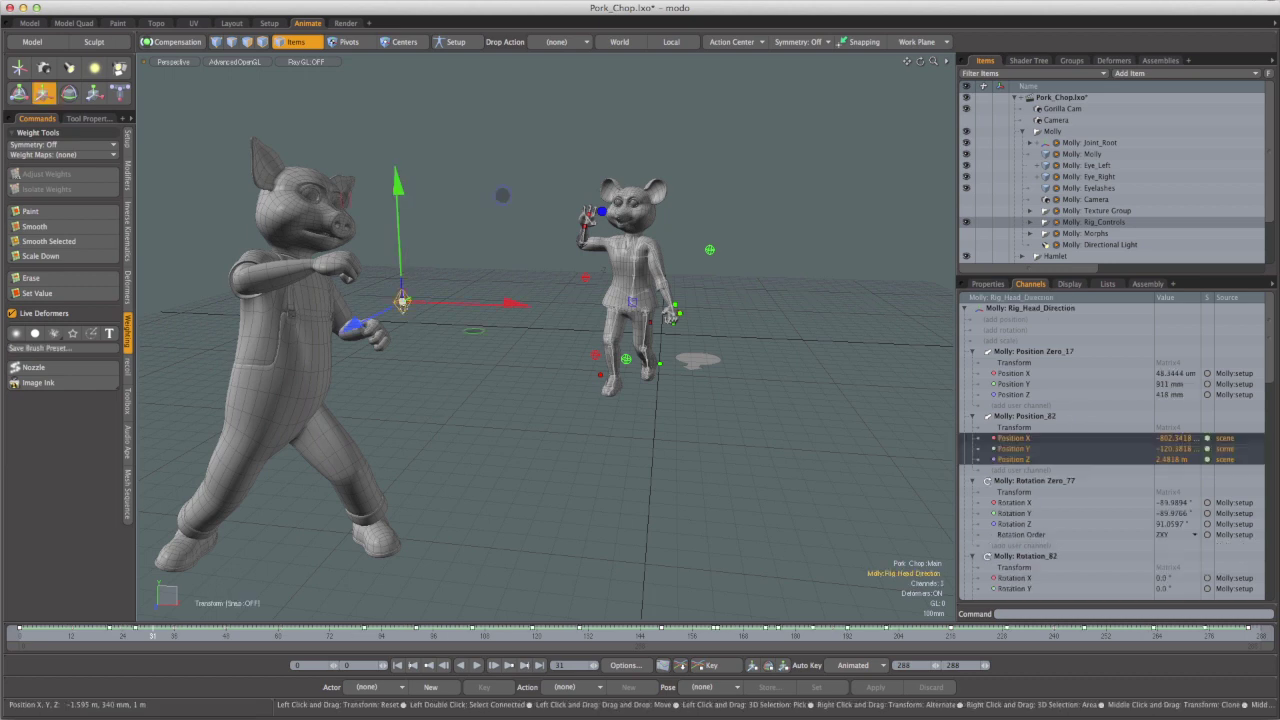
pyautogui.moveTo(401, 301); pyautogui.dragTo(506, 305)
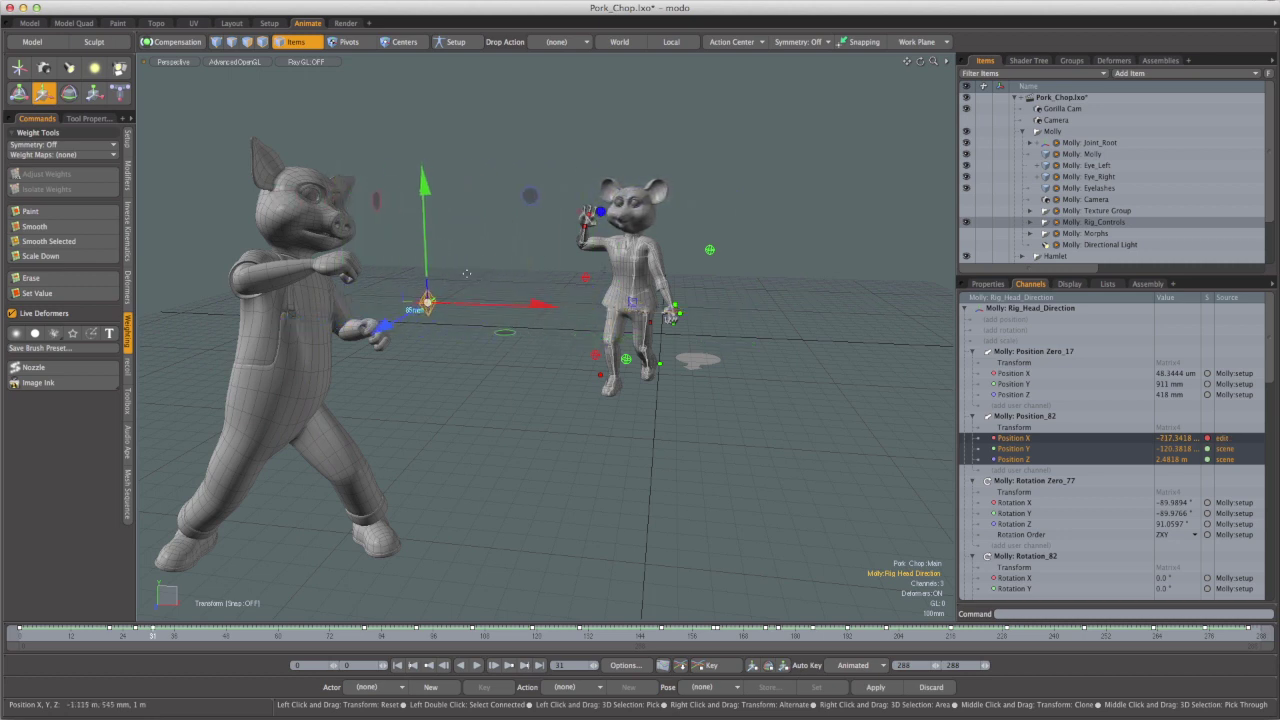
pyautogui.moveTo(429, 357); pyautogui.dragTo(428, 318)
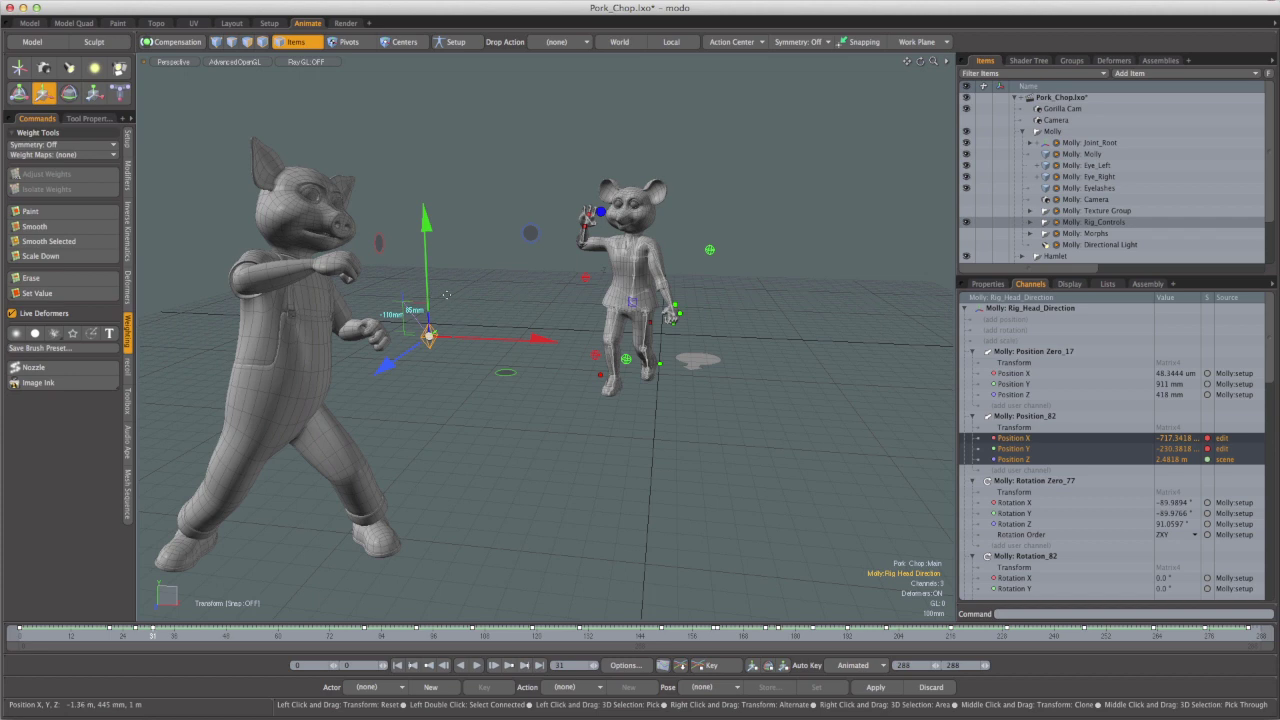
pyautogui.press('q')
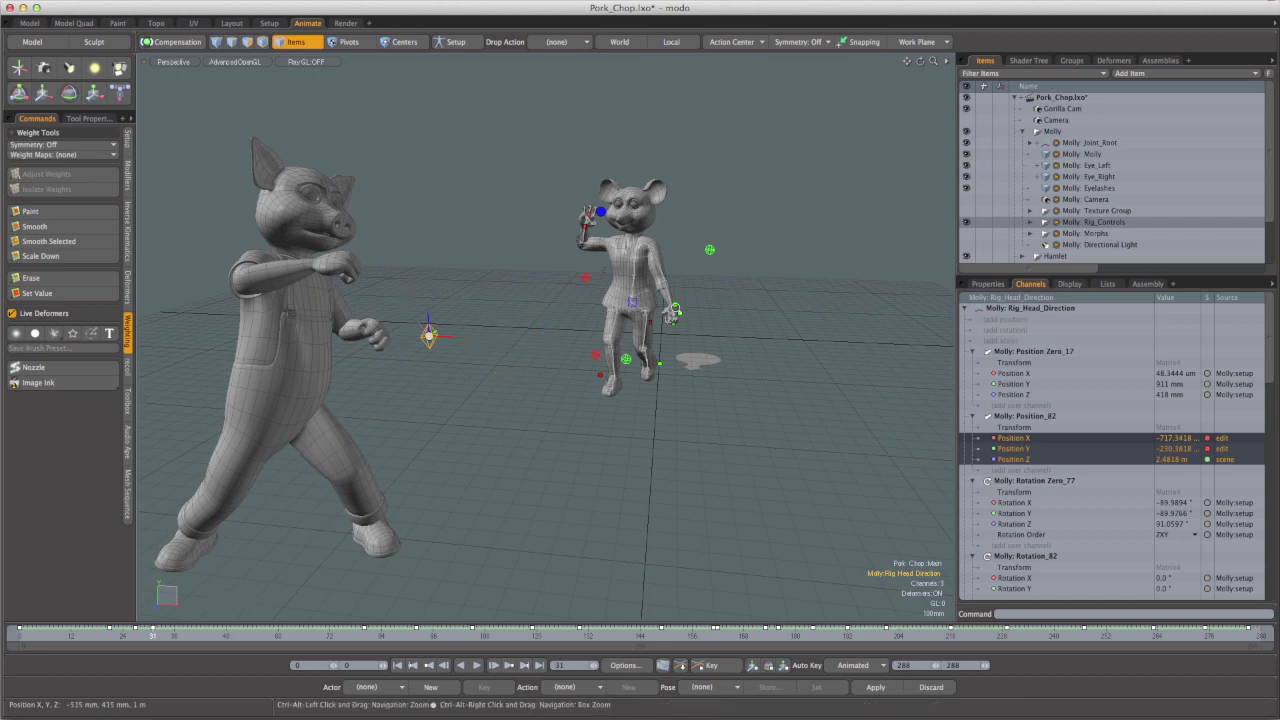
# At frame 36, select Molly's left-hand control to show its finger sliders
pyautogui.scroll(5, 672, 312)
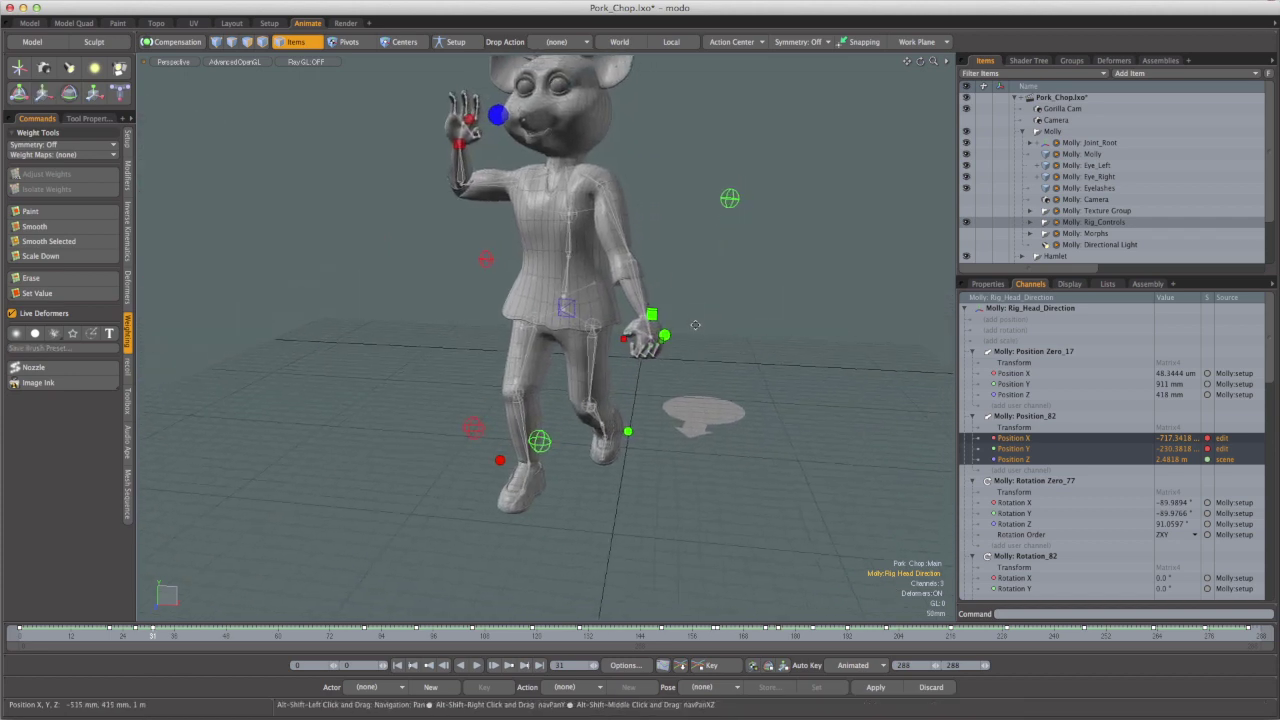
pyautogui.keyDown('alt'); pyautogui.moveTo(697, 325); pyautogui.dragTo(563, 426); pyautogui.keyUp('alt')
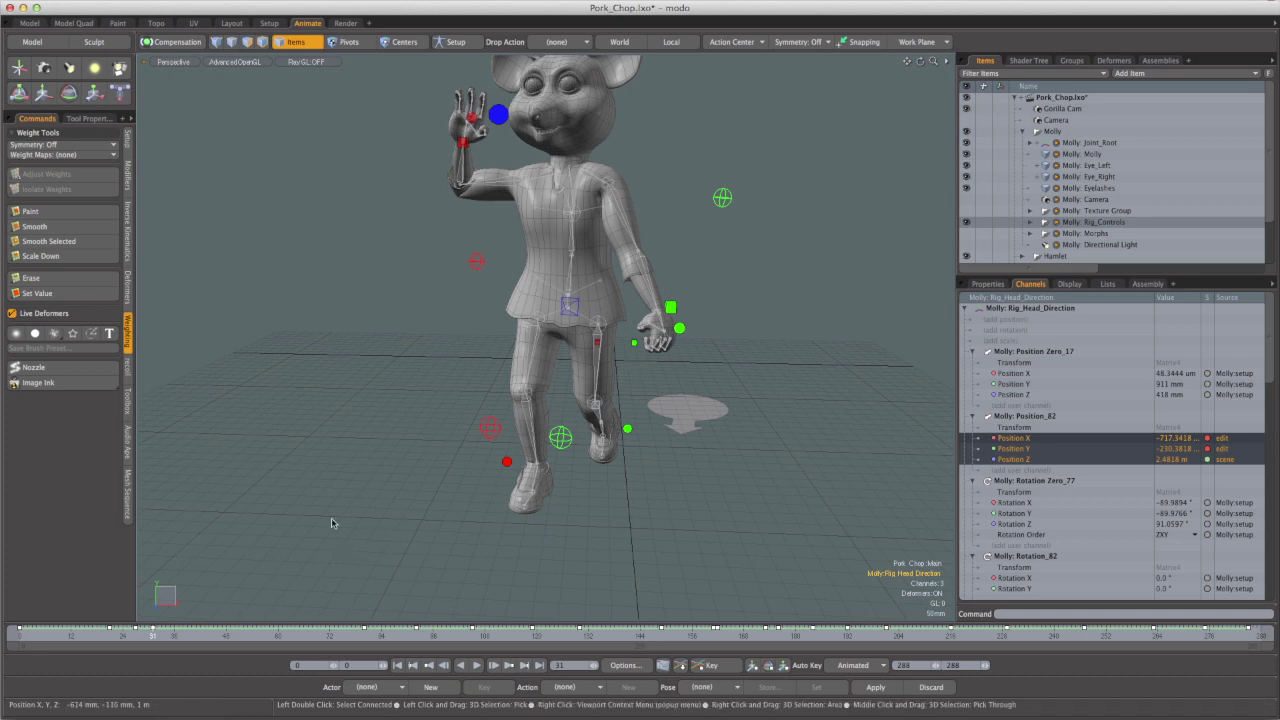
pyautogui.moveTo(152, 636)
pyautogui.mouseDown()
pyautogui.moveTo(100, 636)
pyautogui.moveTo(173, 636)
pyautogui.mouseUp()
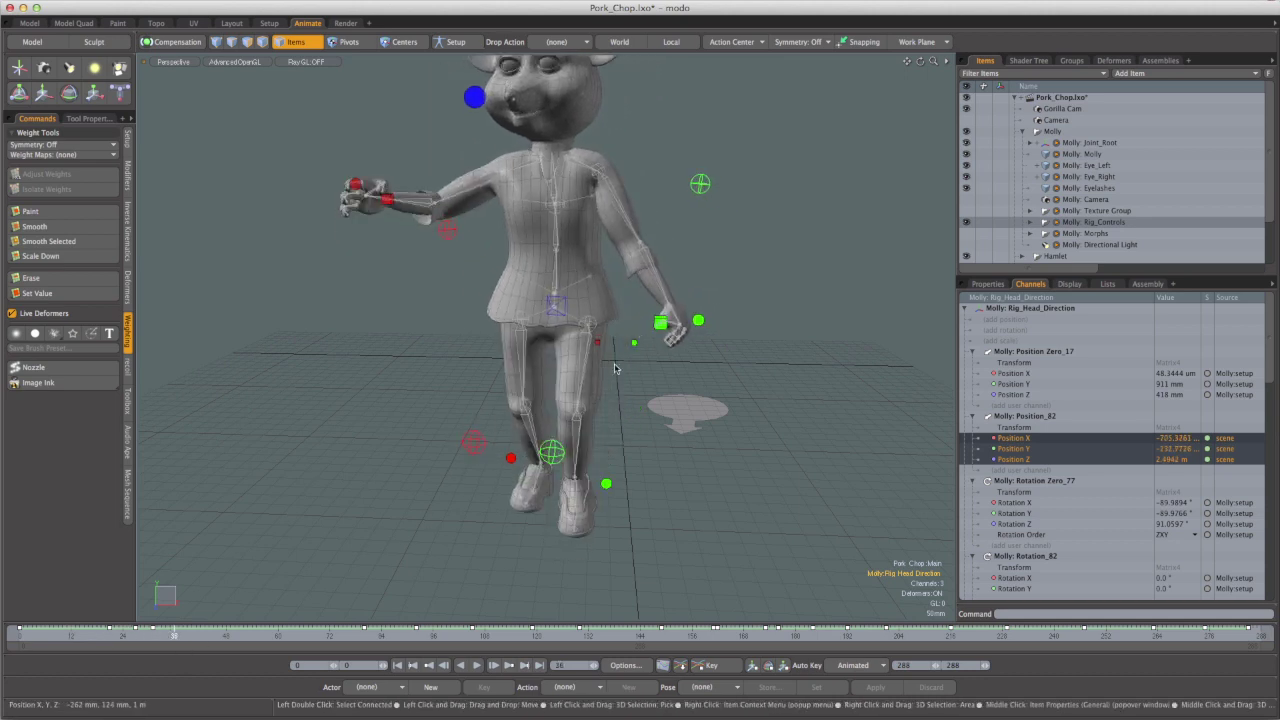
pyautogui.click(700, 324)
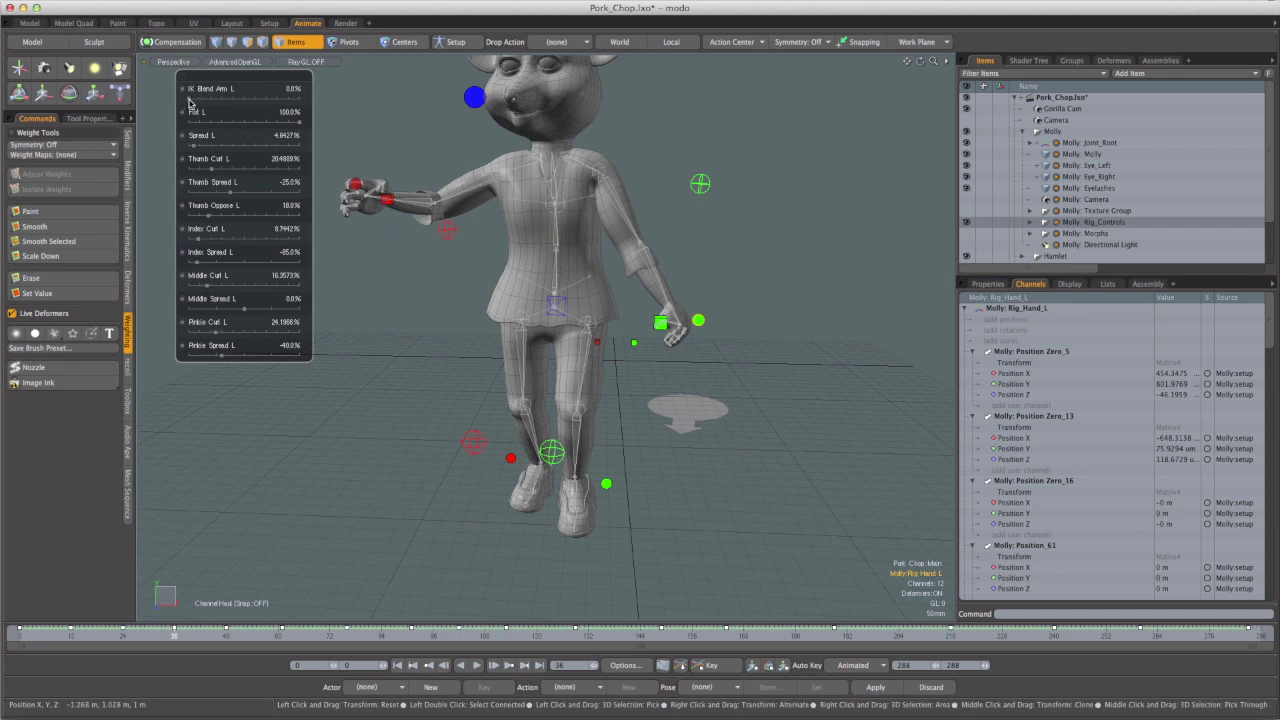
# Blend Molly's left arm to 100% IK and raise its hand goal near her head
pyautogui.moveTo(700, 324); pyautogui.dragTo(783, 324)
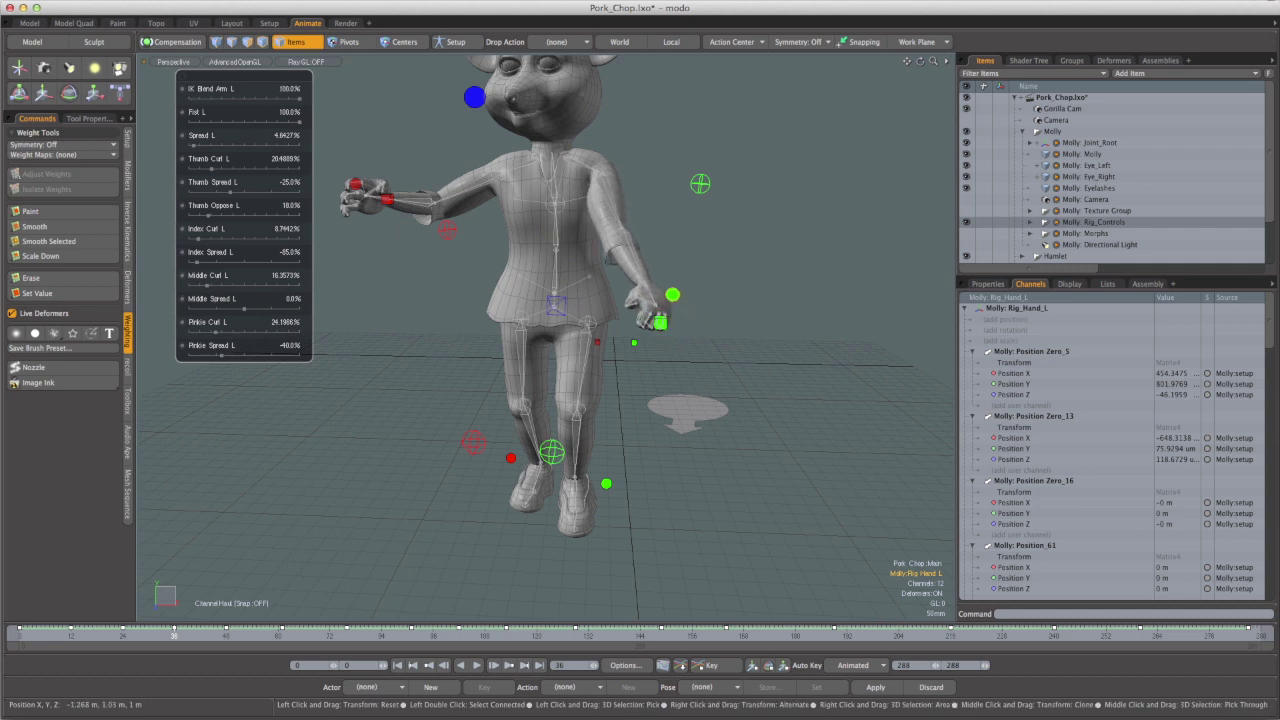
pyautogui.click(660, 322)
pyautogui.keyDown('alt'); pyautogui.moveTo(660, 322); pyautogui.dragTo(605, 359); pyautogui.keyUp('alt')
pyautogui.moveTo(513, 396); pyautogui.dragTo(457, 262)
pyautogui.keyDown('alt'); pyautogui.moveTo(457, 262); pyautogui.dragTo(652, 352); pyautogui.keyUp('alt')
pyautogui.keyDown('alt'); pyautogui.moveTo(652, 352); pyautogui.dragTo(537, 317); pyautogui.keyUp('alt')
pyautogui.keyDown('alt'); pyautogui.moveTo(492, 386); pyautogui.dragTo(420, 480); pyautogui.keyUp('alt')
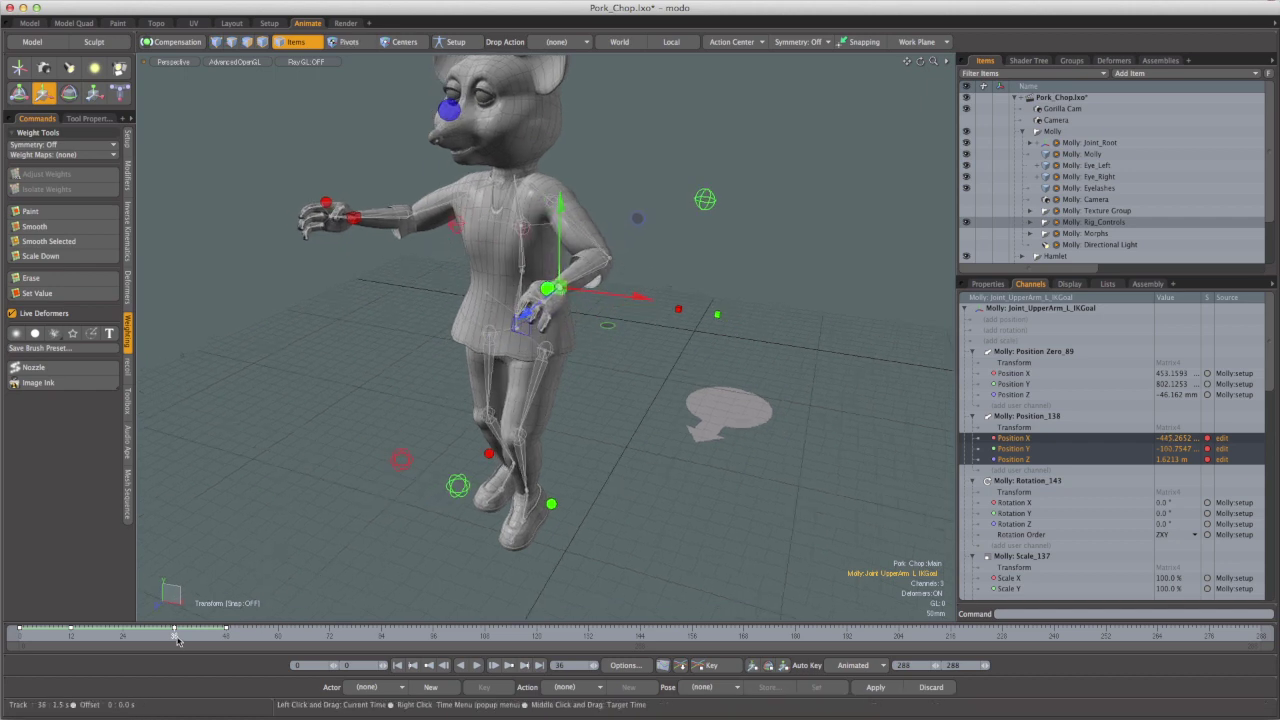
# Scrub back to frame 21 to check the waving pose, then return to frame 0
pyautogui.moveTo(174, 632)
pyautogui.mouseDown()
pyautogui.moveTo(92, 632)
pyautogui.moveTo(196, 632)
pyautogui.moveTo(101, 632)
pyautogui.mouseUp()
pyautogui.keyDown('alt'); pyautogui.moveTo(405, 493); pyautogui.dragTo(465, 459); pyautogui.keyUp('alt')
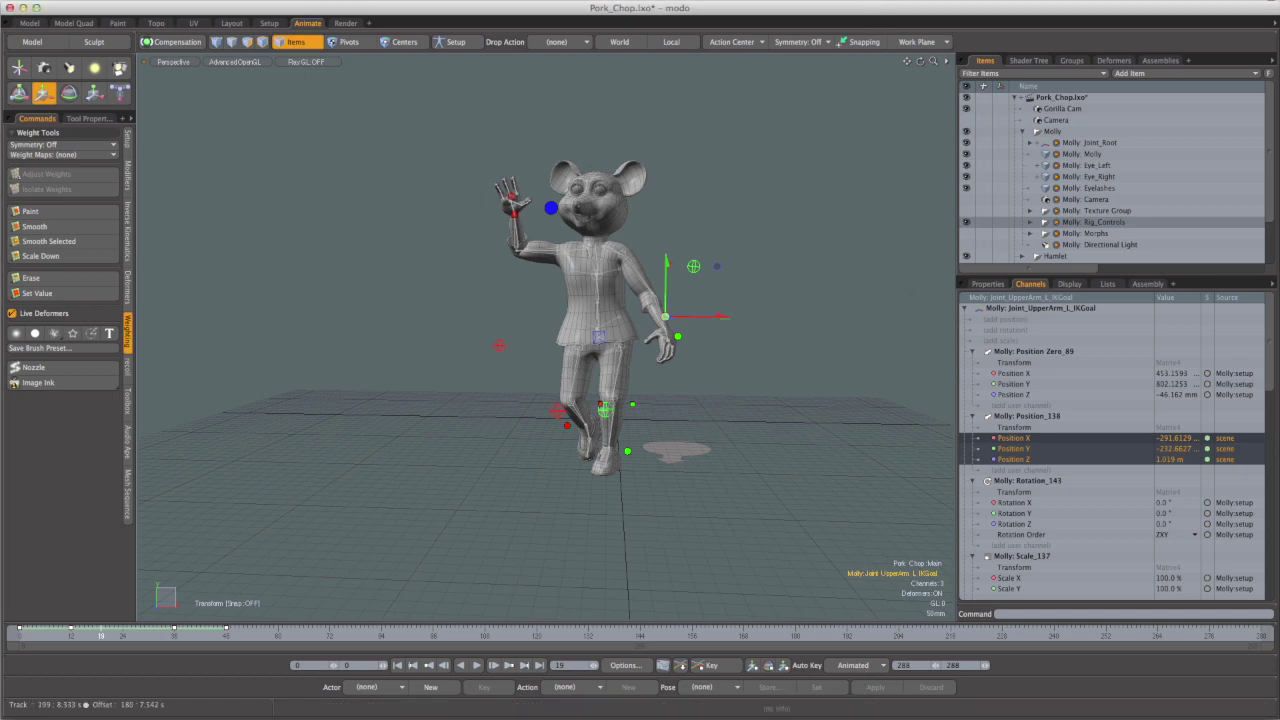
pyautogui.press('q')
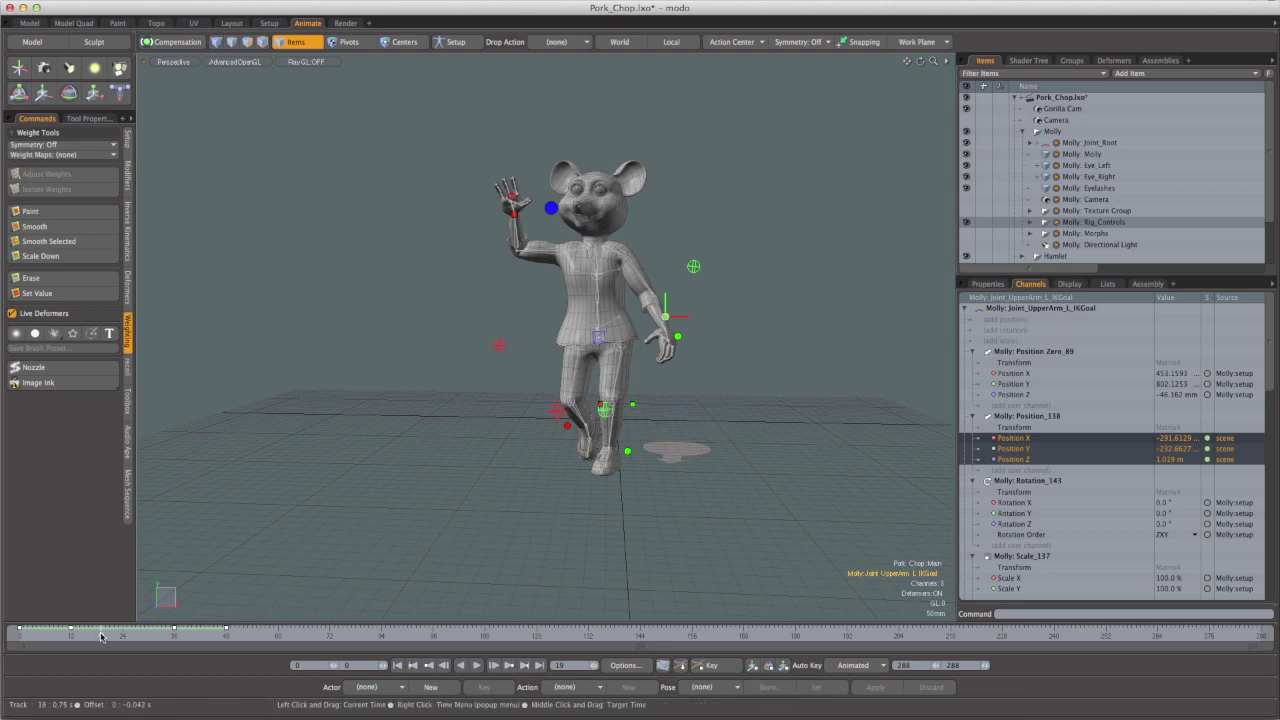
pyautogui.moveTo(100, 636)
pyautogui.mouseDown()
pyautogui.moveTo(18, 636)
pyautogui.moveTo(243, 636)
pyautogui.moveTo(97, 636)
pyautogui.mouseUp()
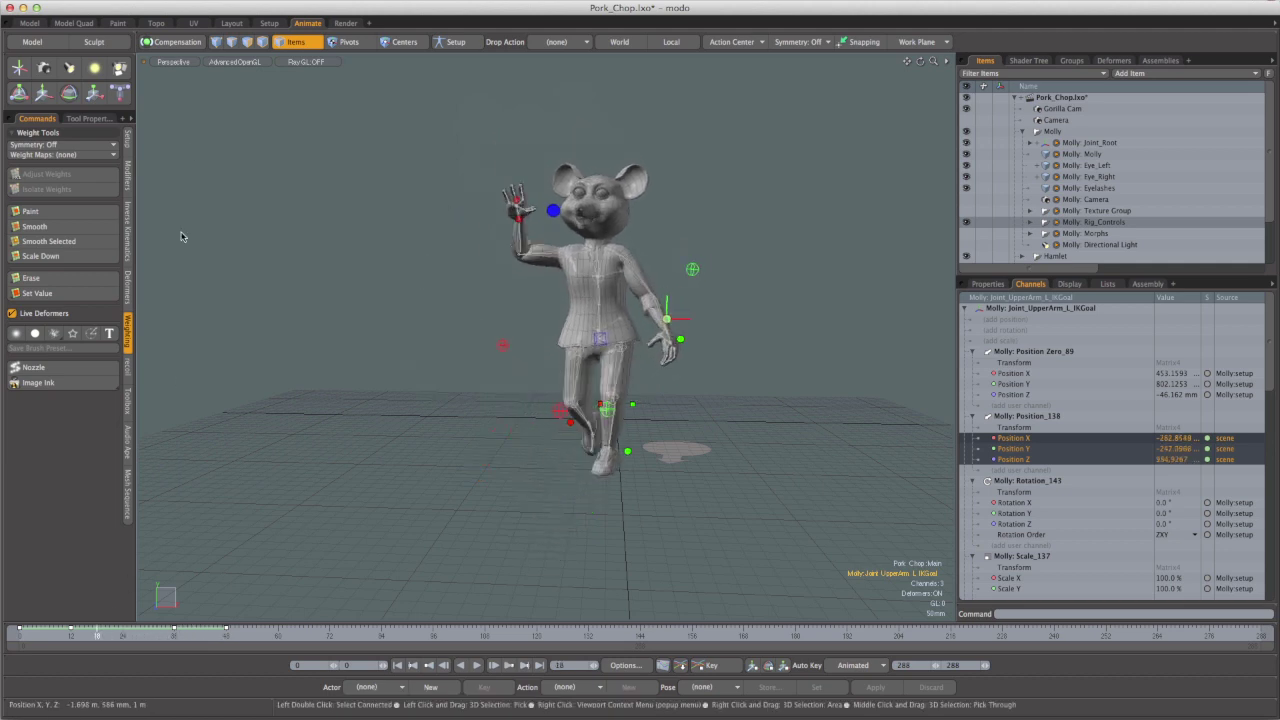
# View through Gorilla Cam at frame 130 and select Molly's head-direction target for transforming
pyautogui.click(173, 62)
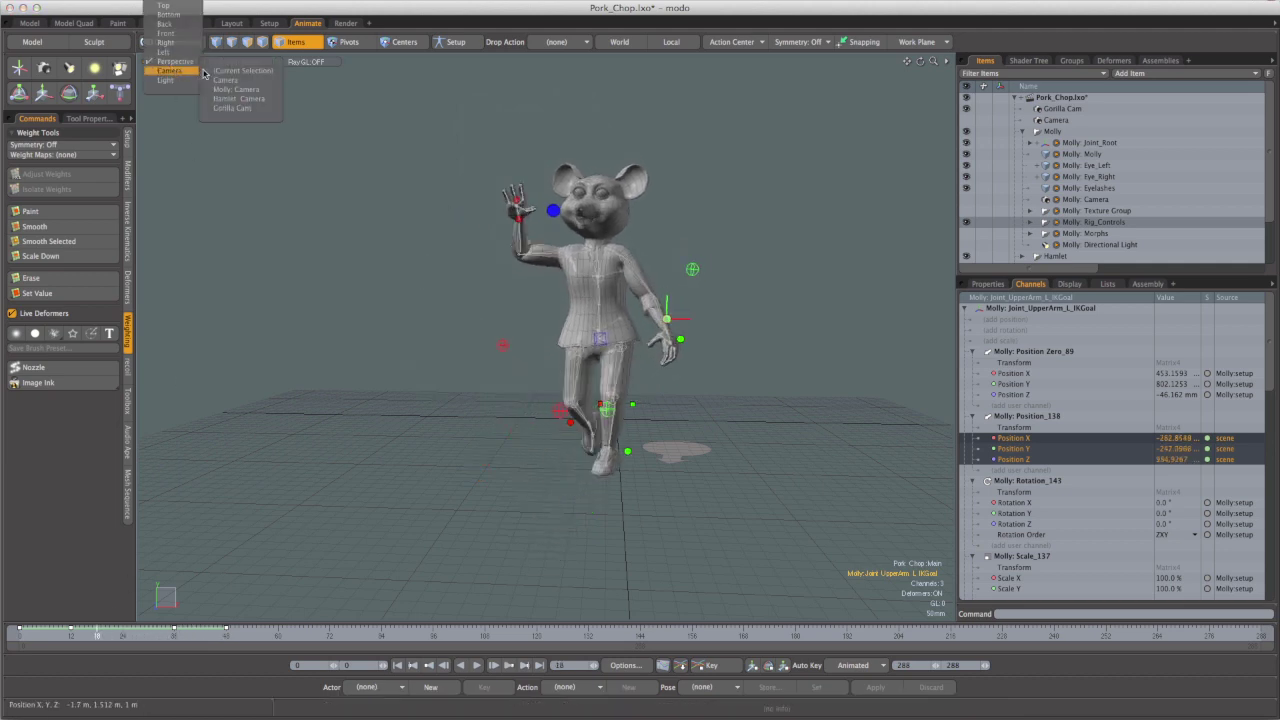
pyautogui.click(229, 108)
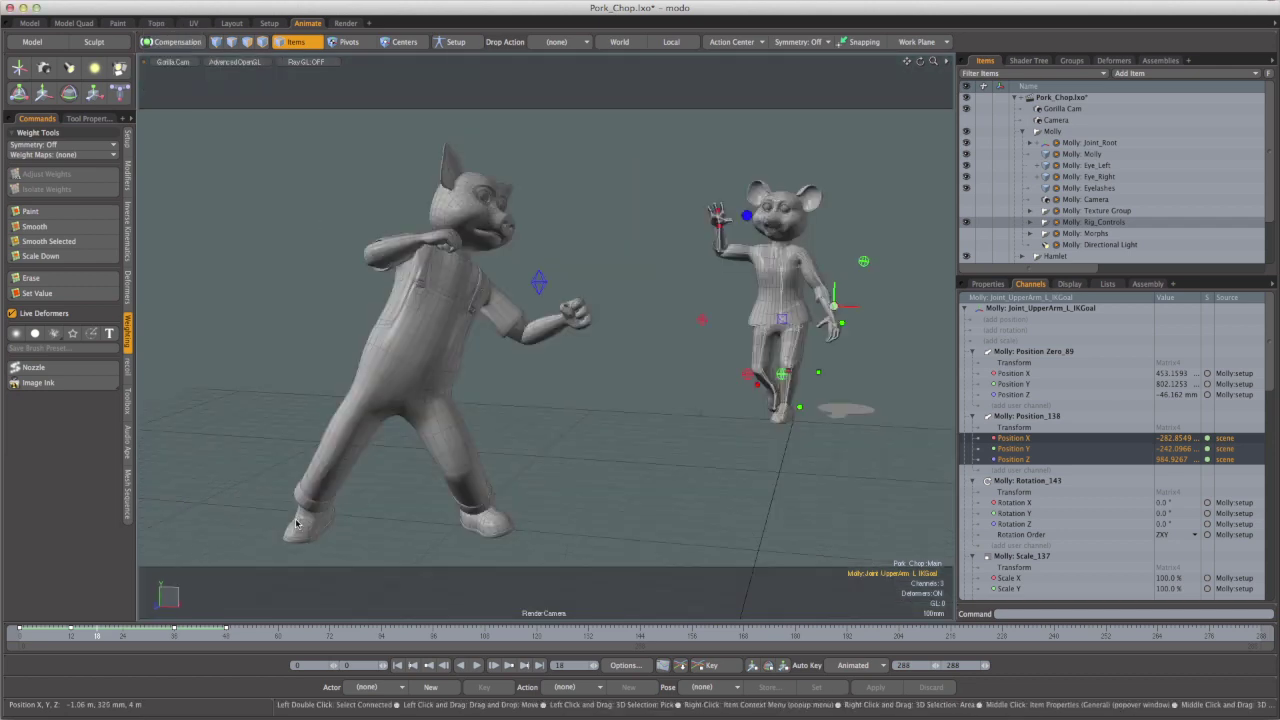
pyautogui.moveTo(97, 634); pyautogui.dragTo(578, 634)
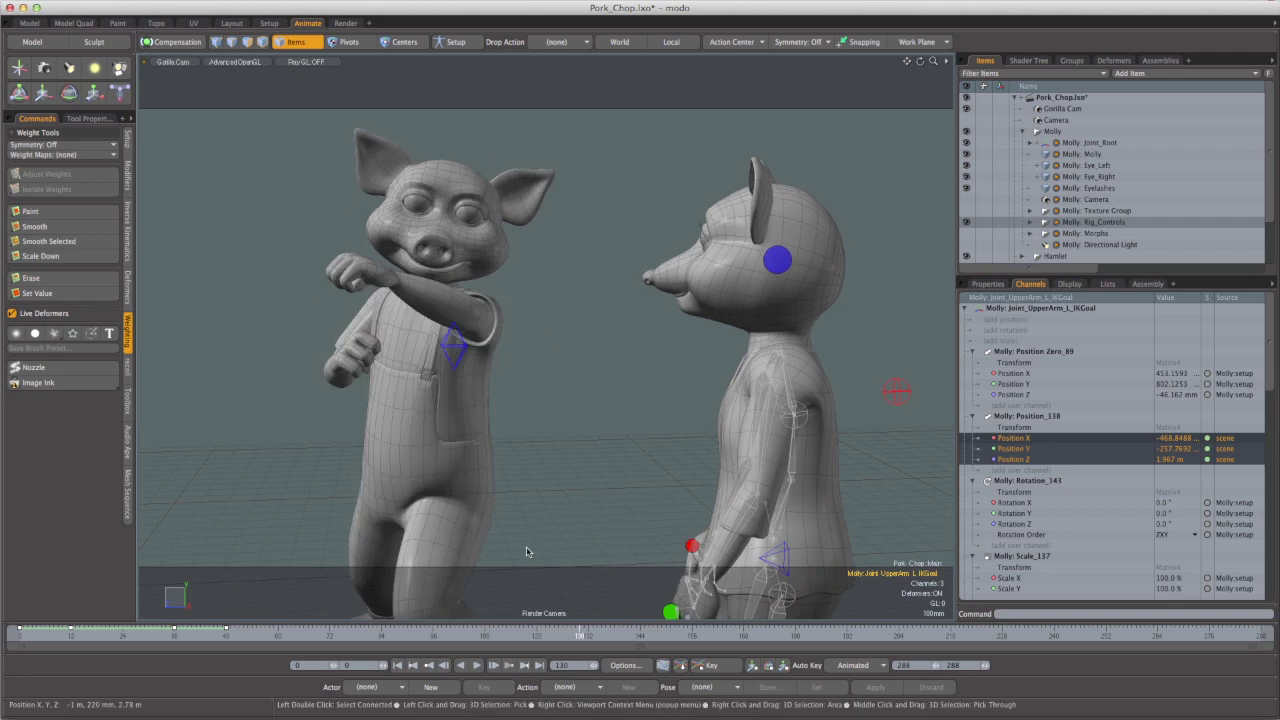
pyautogui.click(462, 352)
pyautogui.press('y')
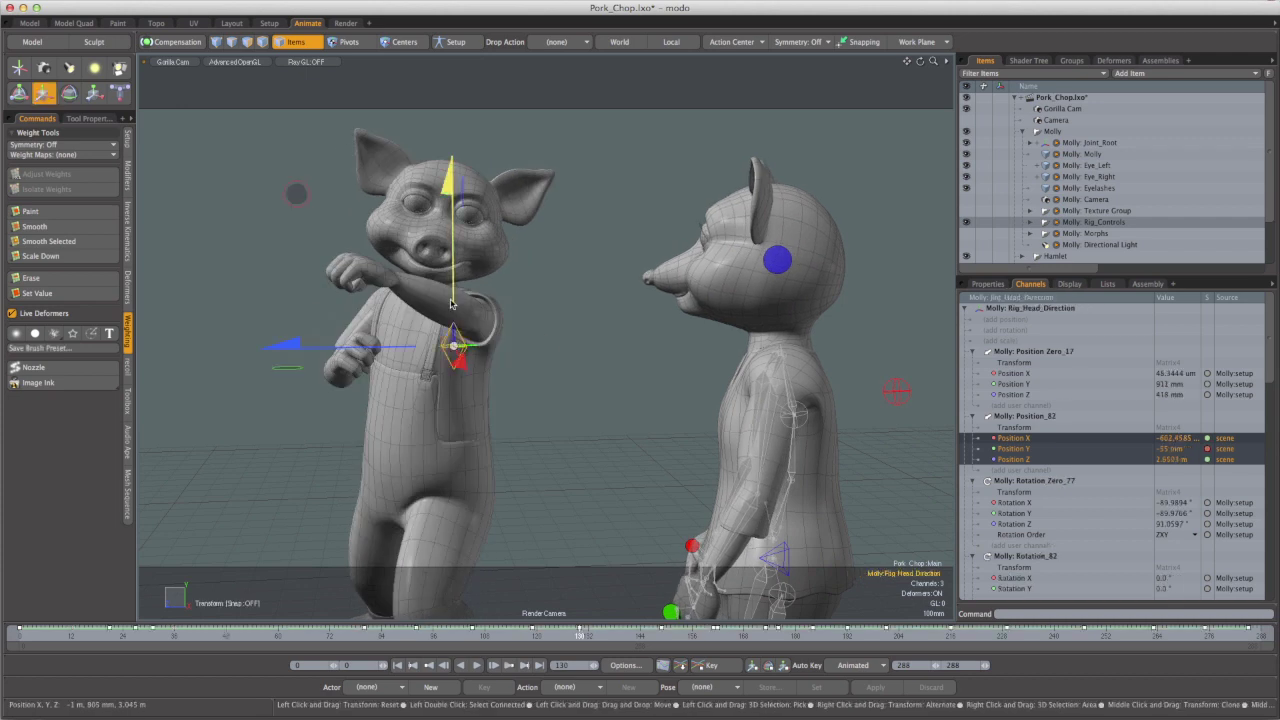